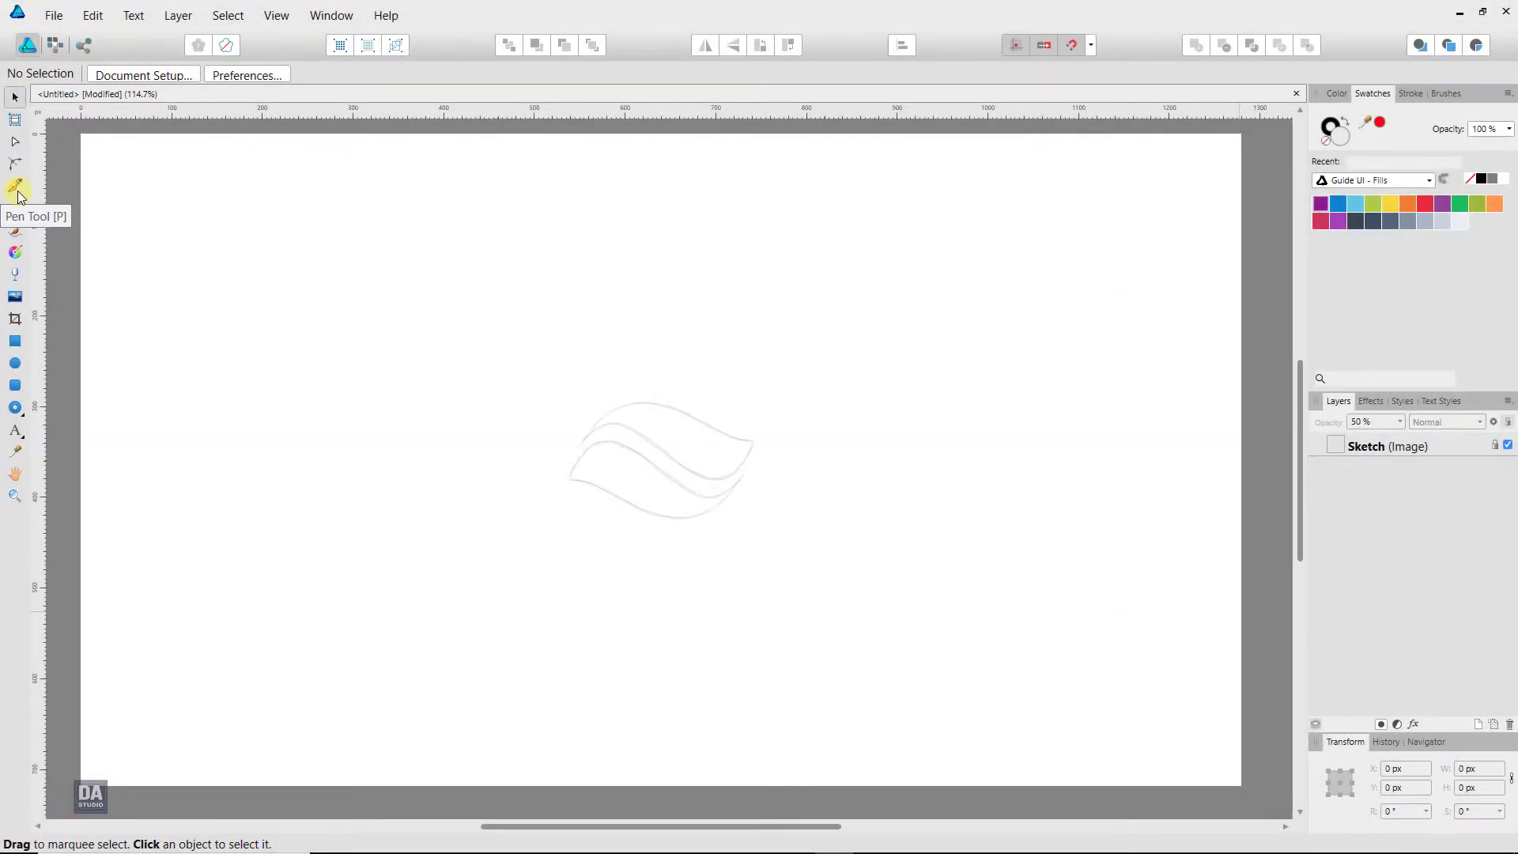
Select the Pen Tool to start tracing the faint wave sketch
click(17, 194)
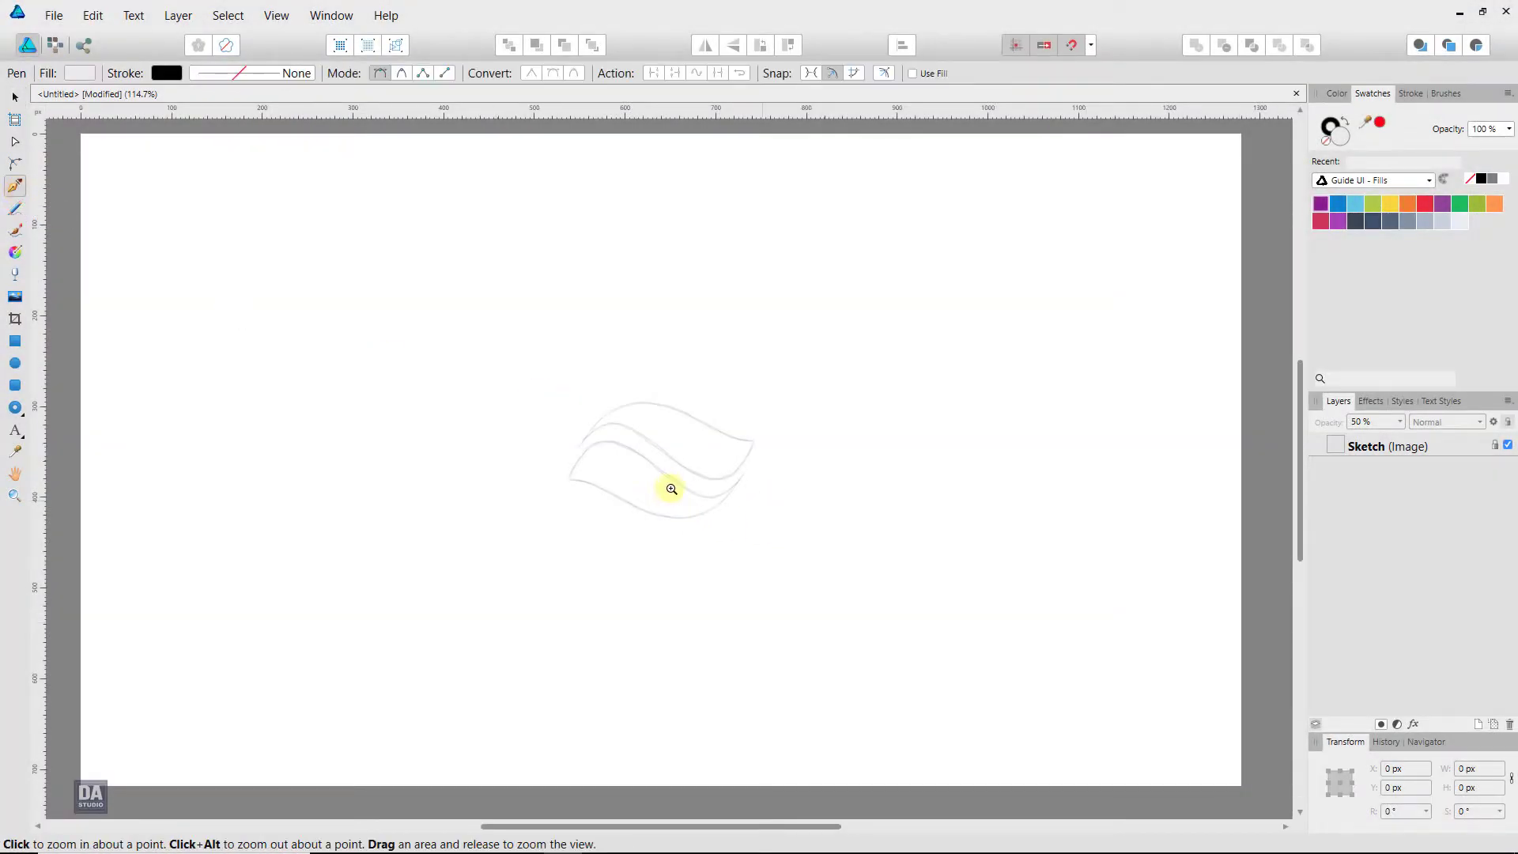
Zoom to the sketch and draw a two-node curve tip-to-tip, bent along the middle wave
mouse_move(671, 490)
mouse_down()
mouse_move(840, 532)
mouse_move(1083, 556)
mouse_up()
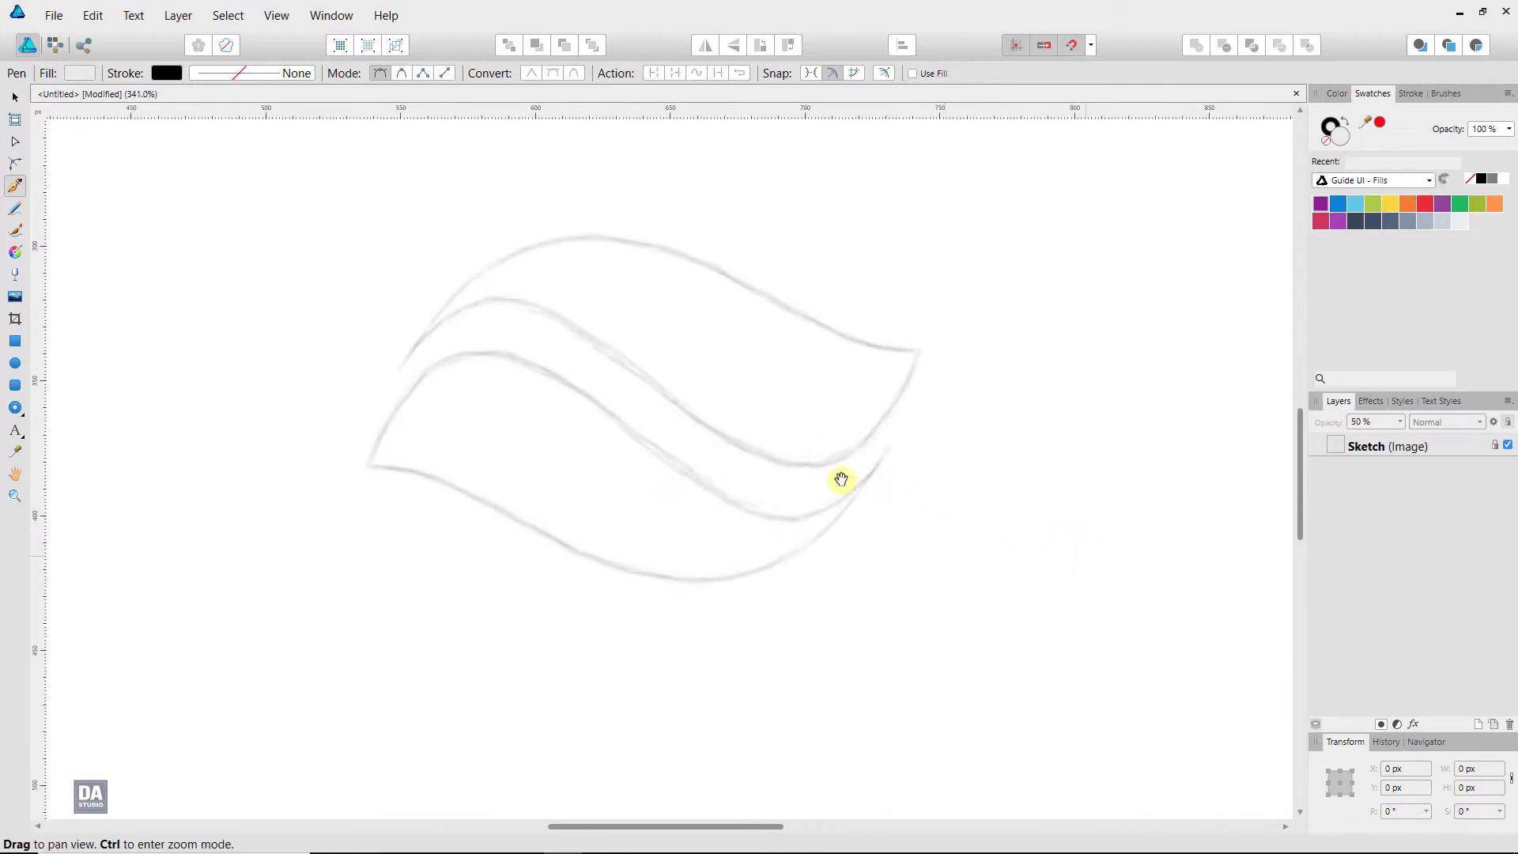
drag(840, 479, 830, 501)
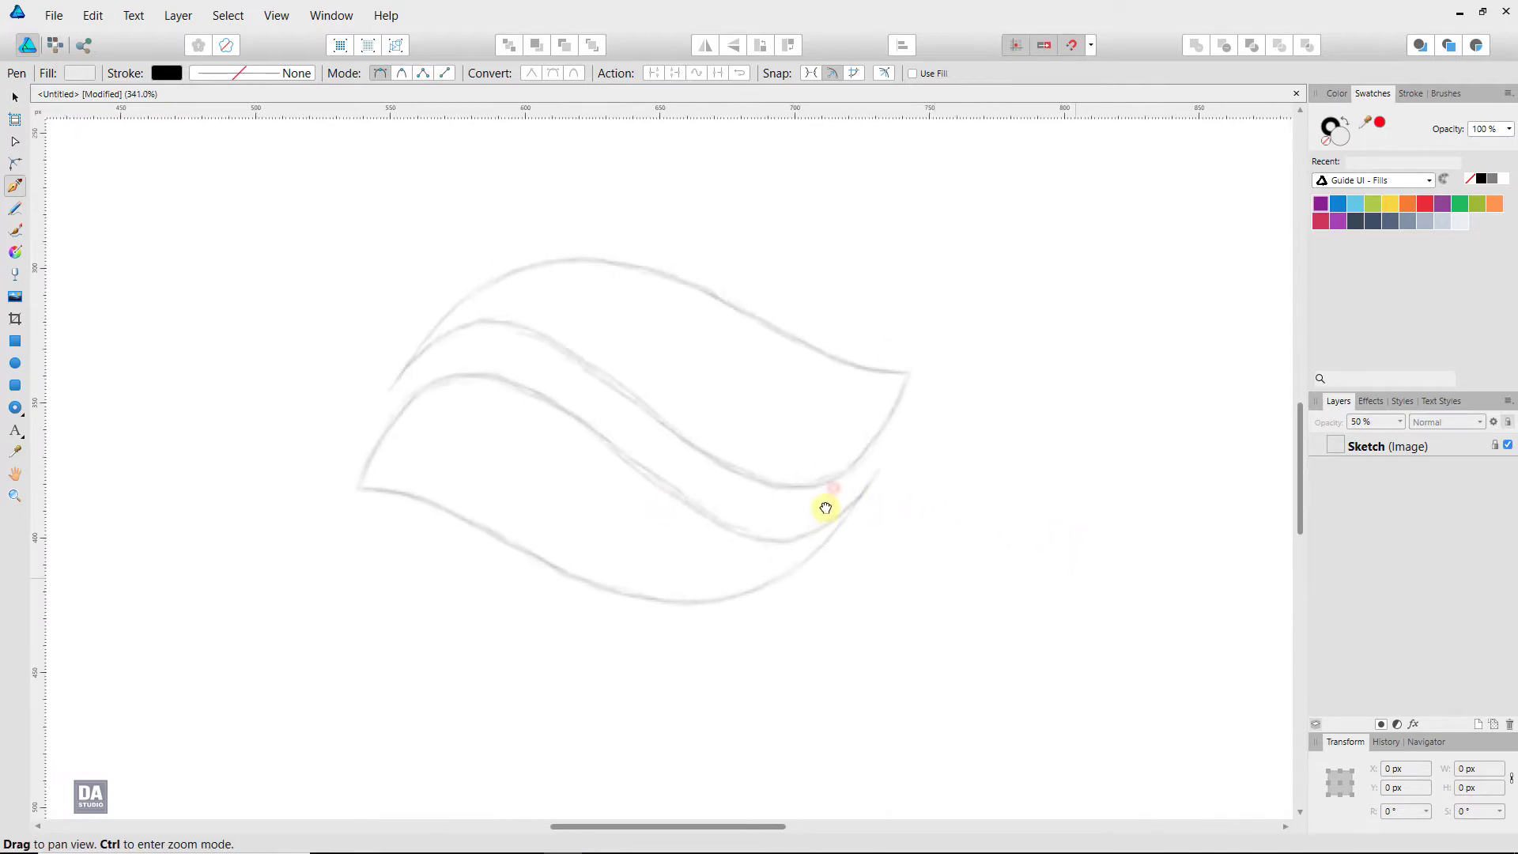
click(361, 489)
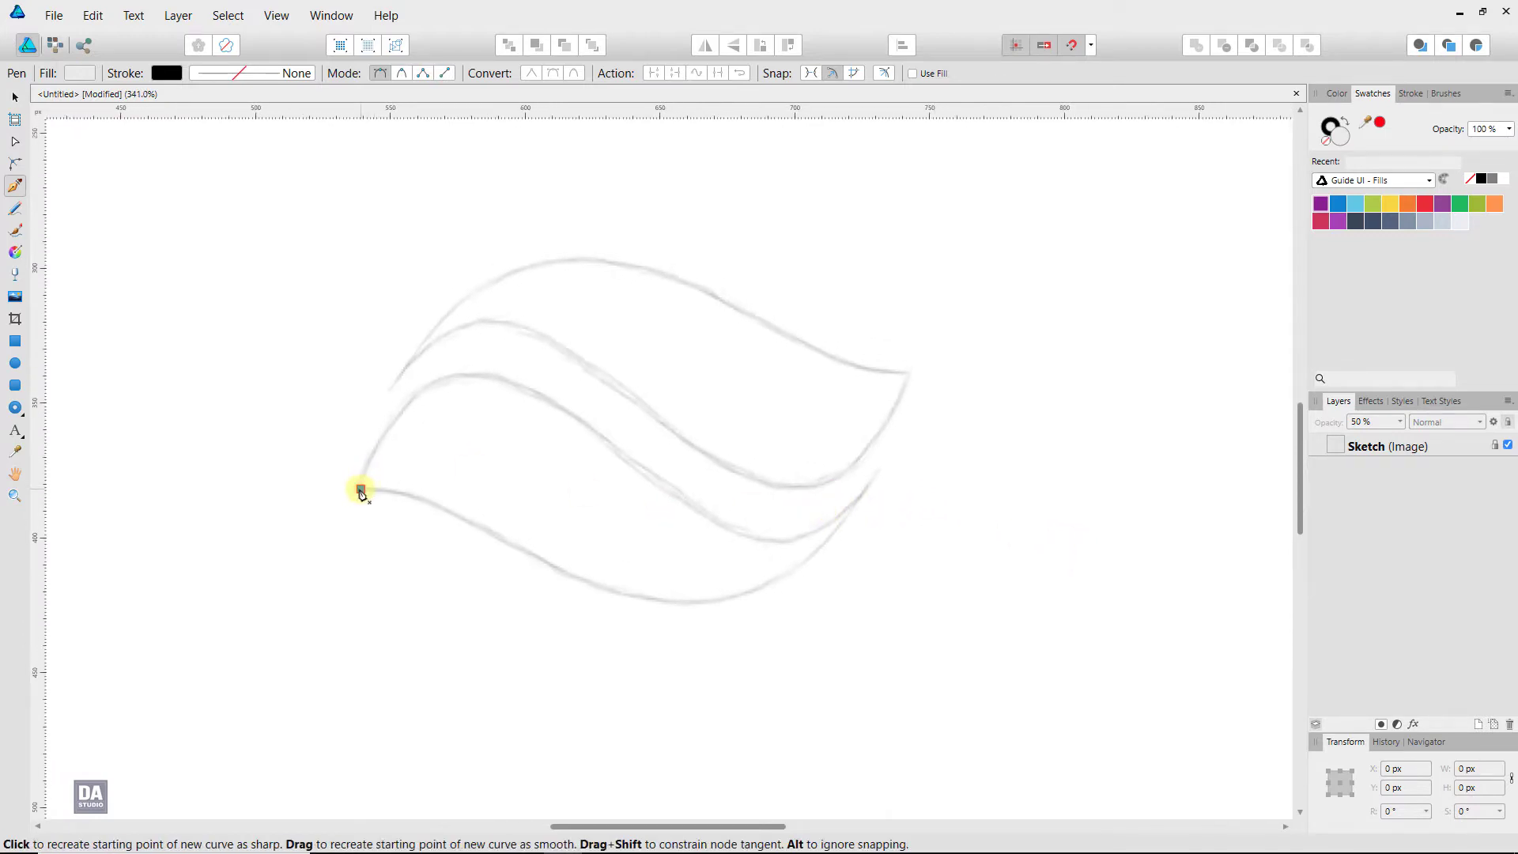
click(881, 469)
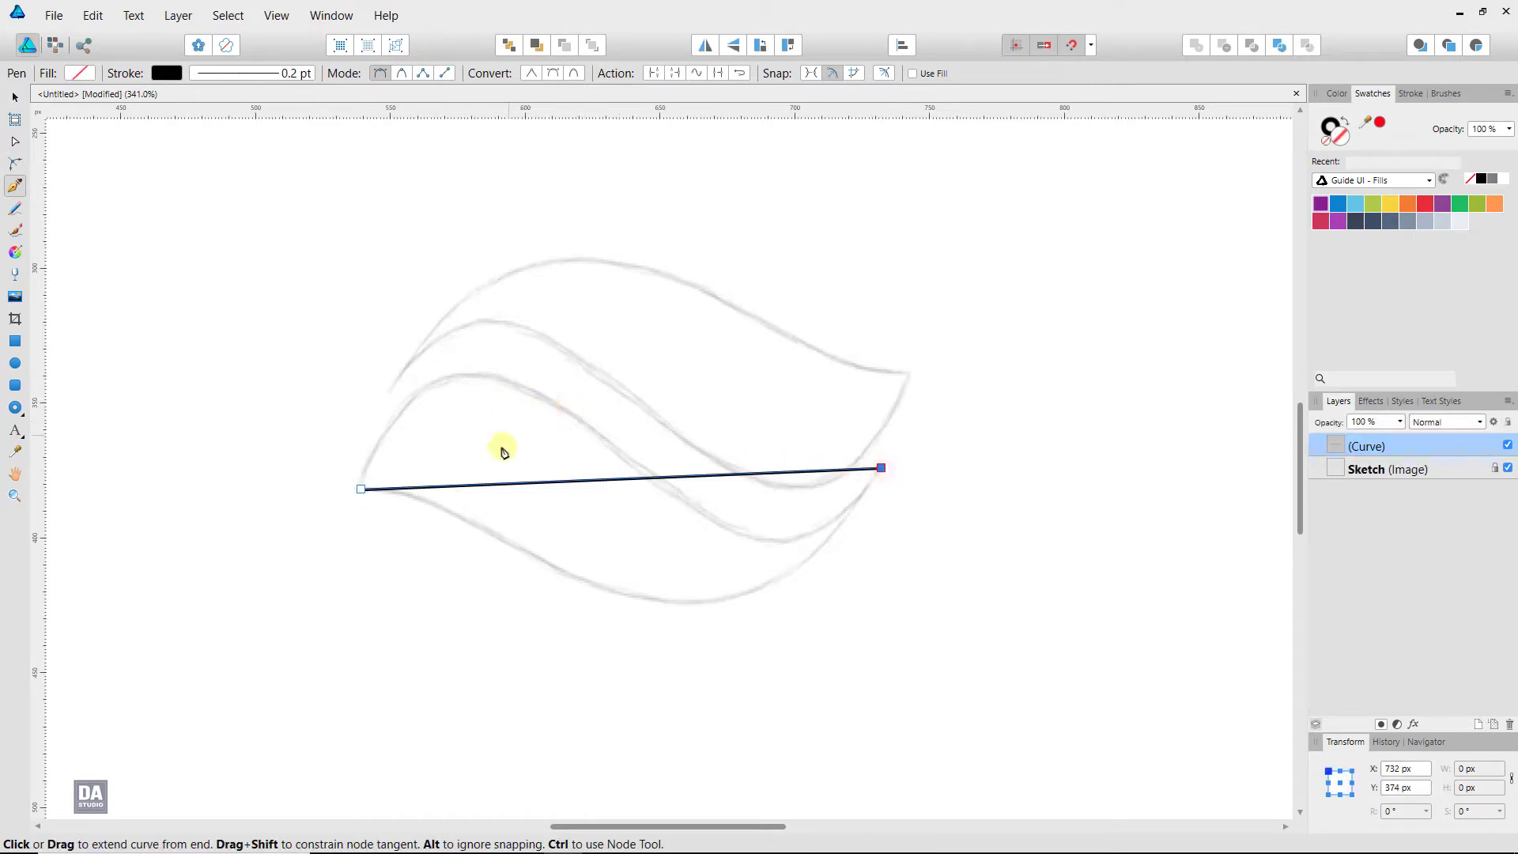
drag(484, 487, 414, 378)
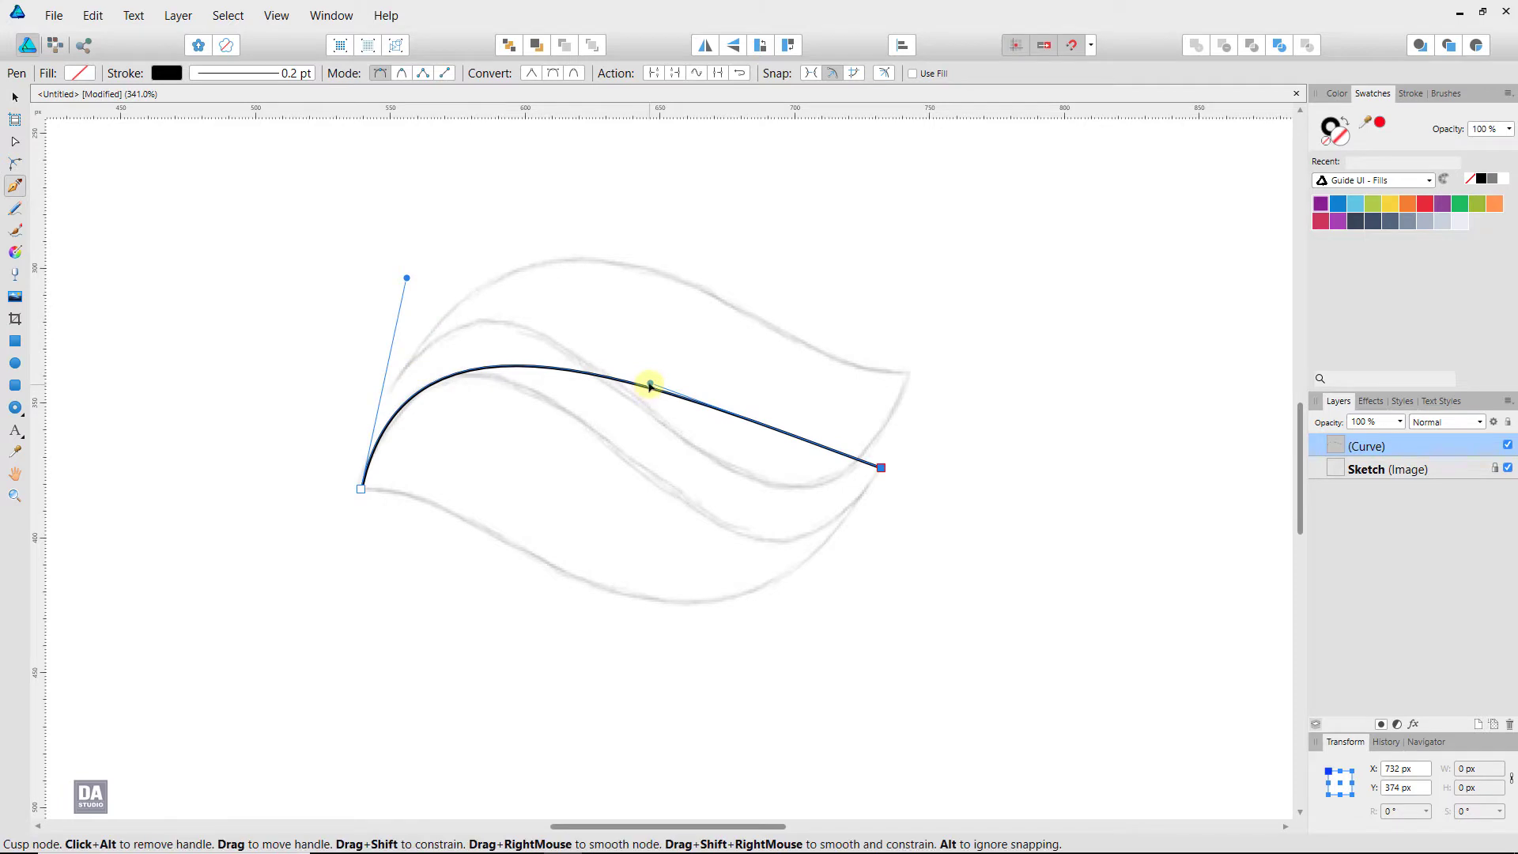
mouse_move(649, 384)
mouse_down()
mouse_move(664, 466)
mouse_move(761, 702)
mouse_up()
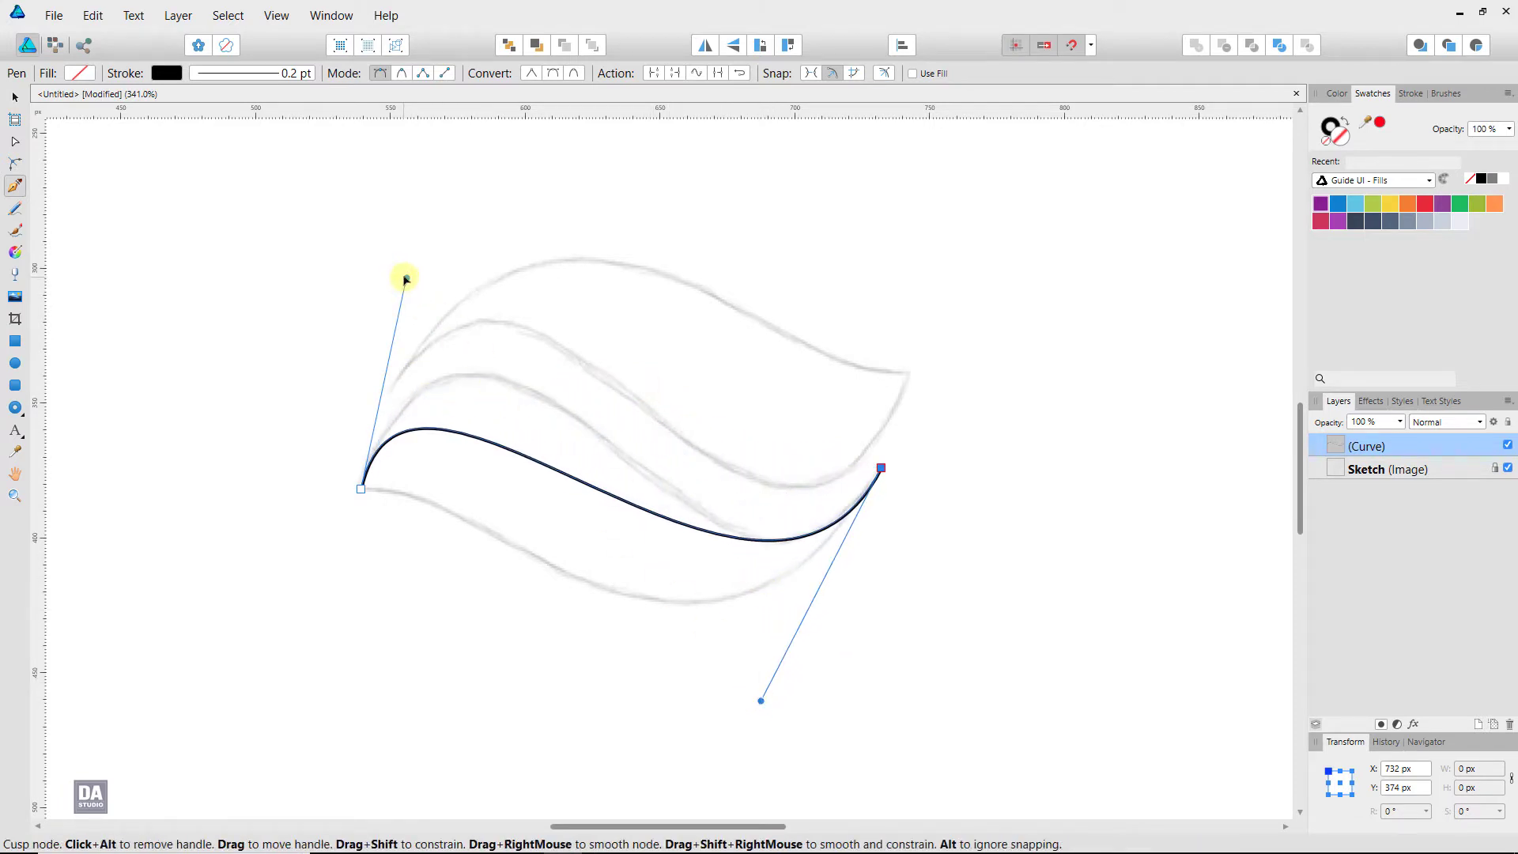
mouse_move(404, 280)
mouse_down()
mouse_move(455, 217)
mouse_move(457, 152)
mouse_move(490, 134)
mouse_up()
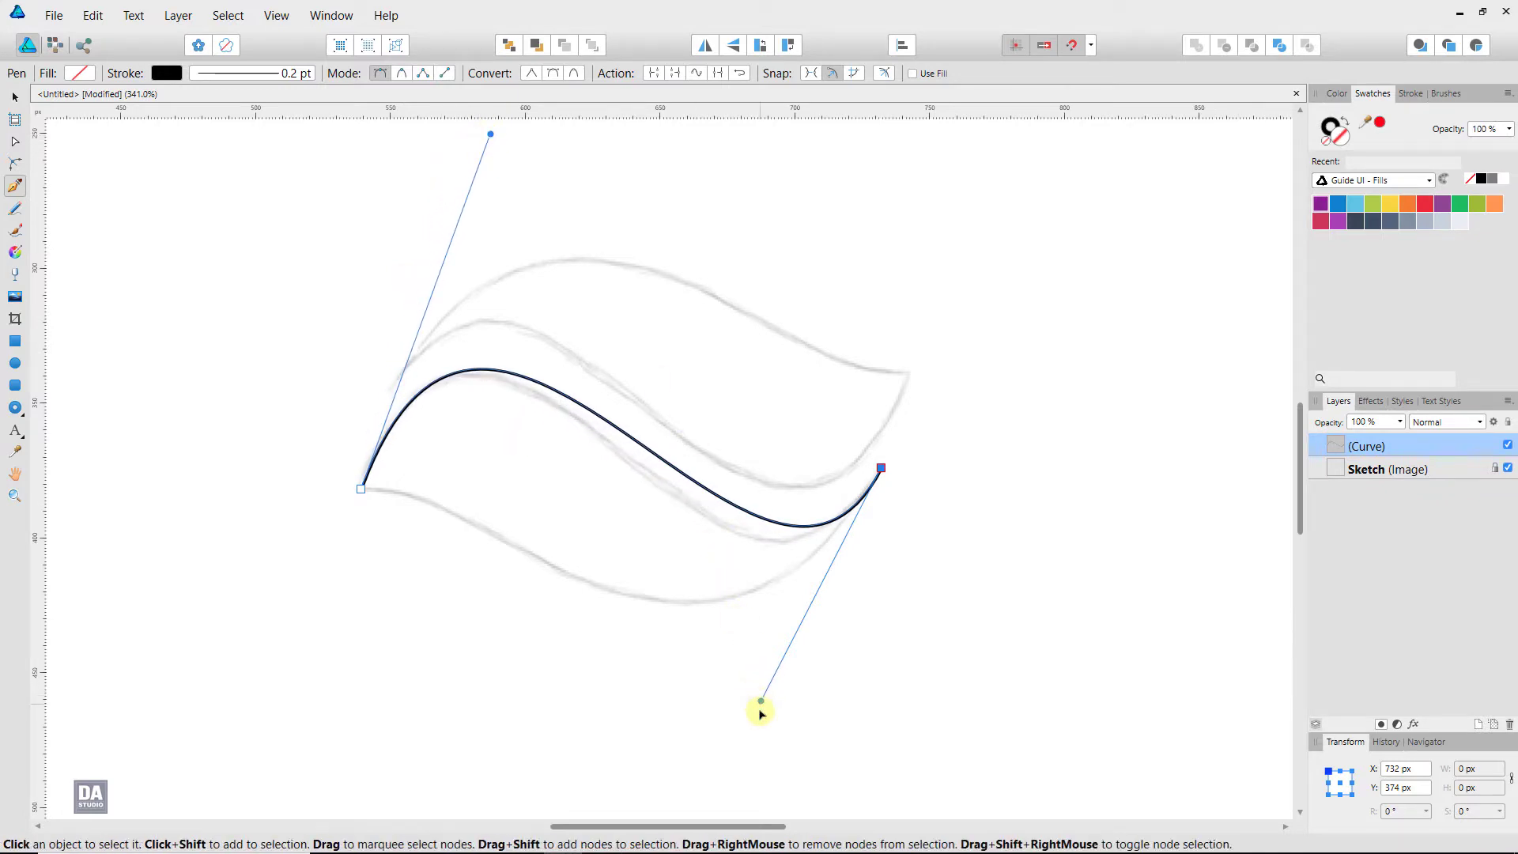
drag(761, 701, 720, 743)
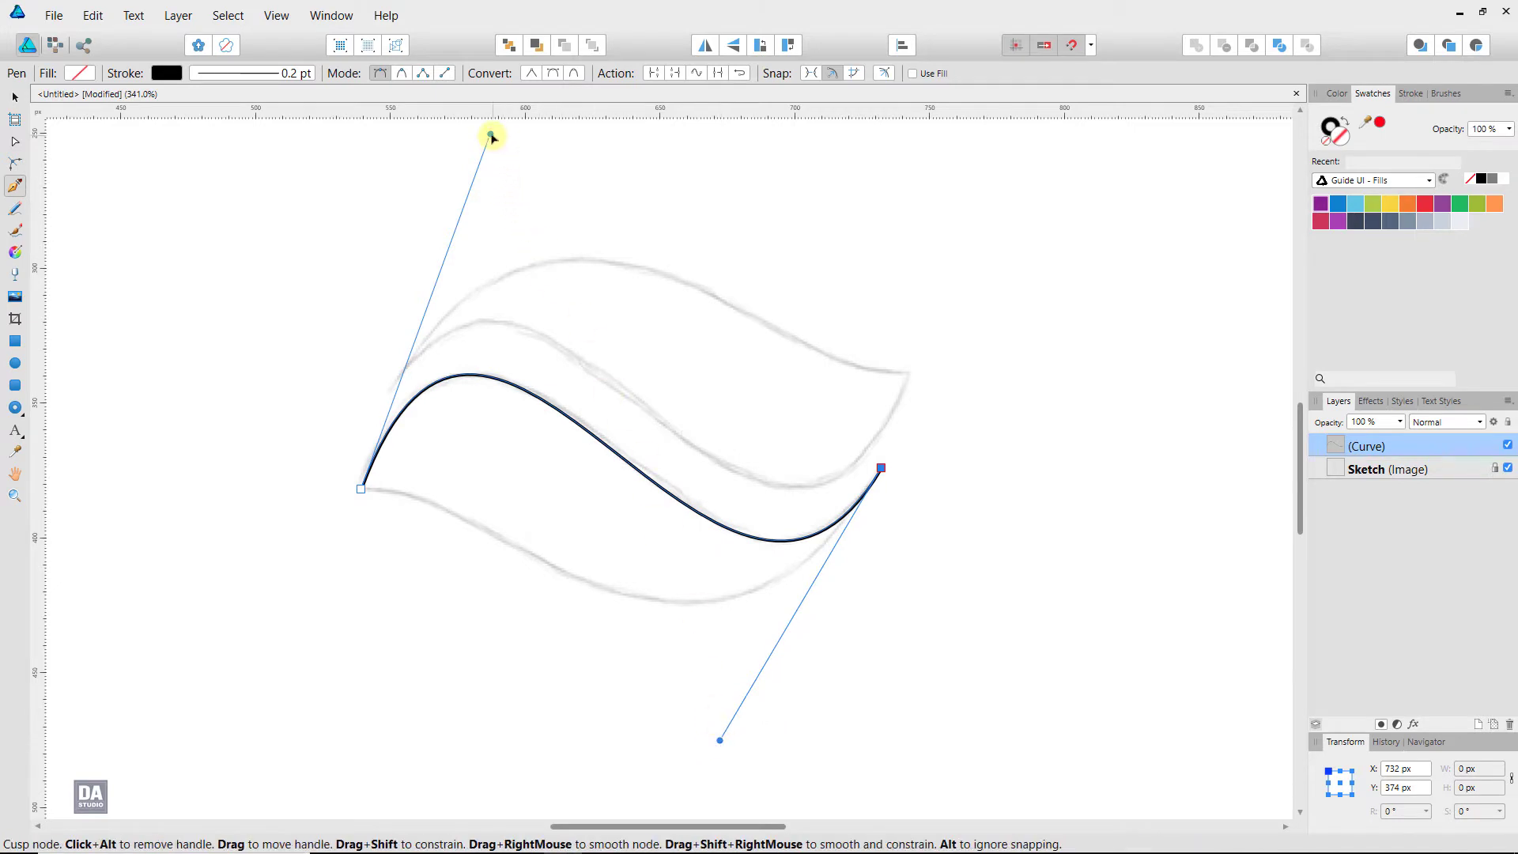
drag(491, 135, 506, 130)
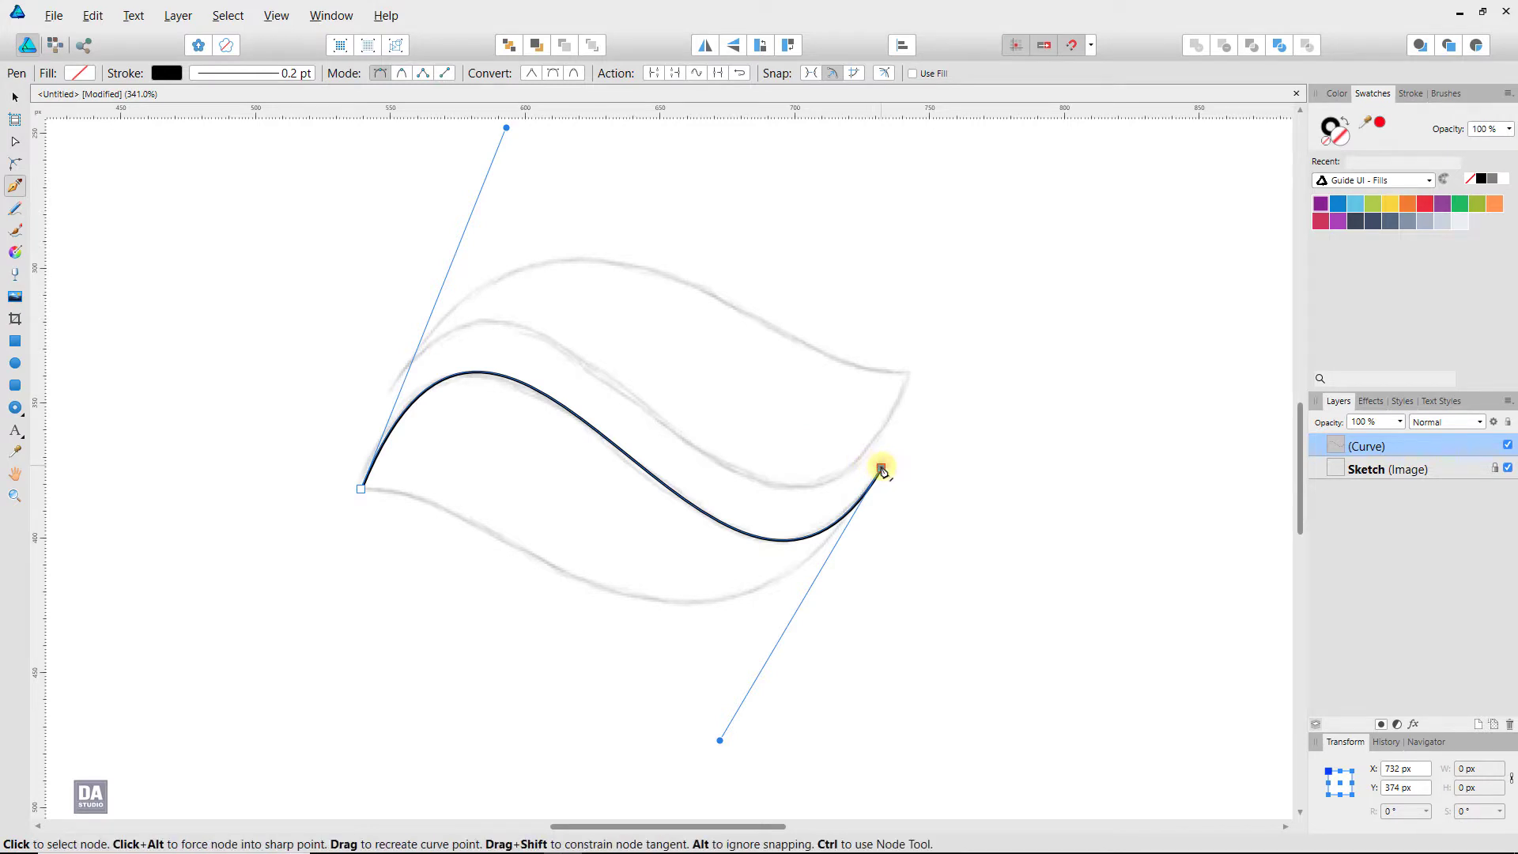
Close the path at its start node and curve the lower edge along the sketch's bottom line
click(362, 490)
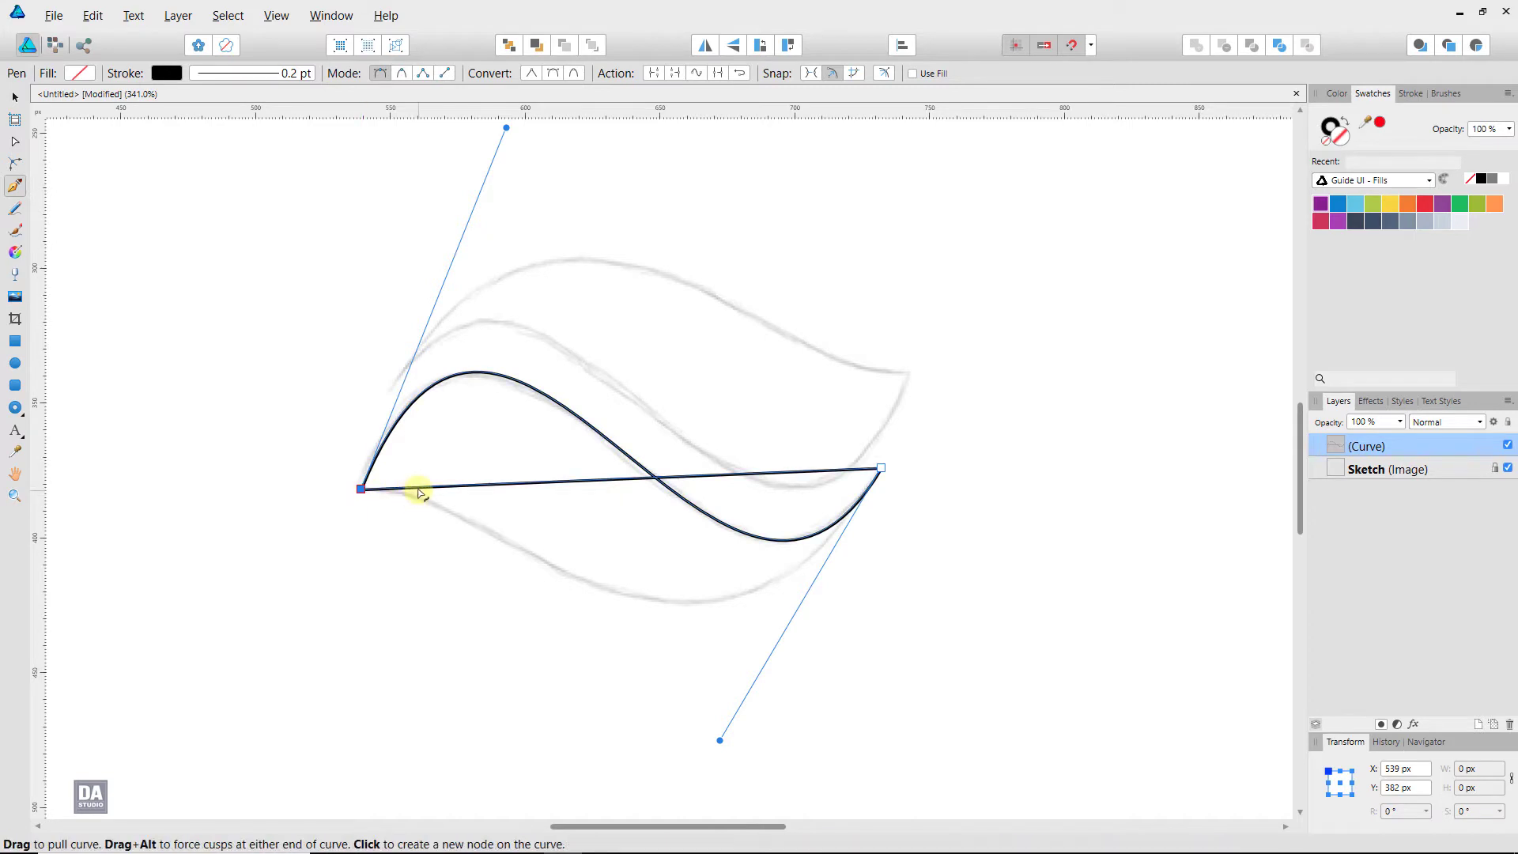
drag(428, 509, 476, 463)
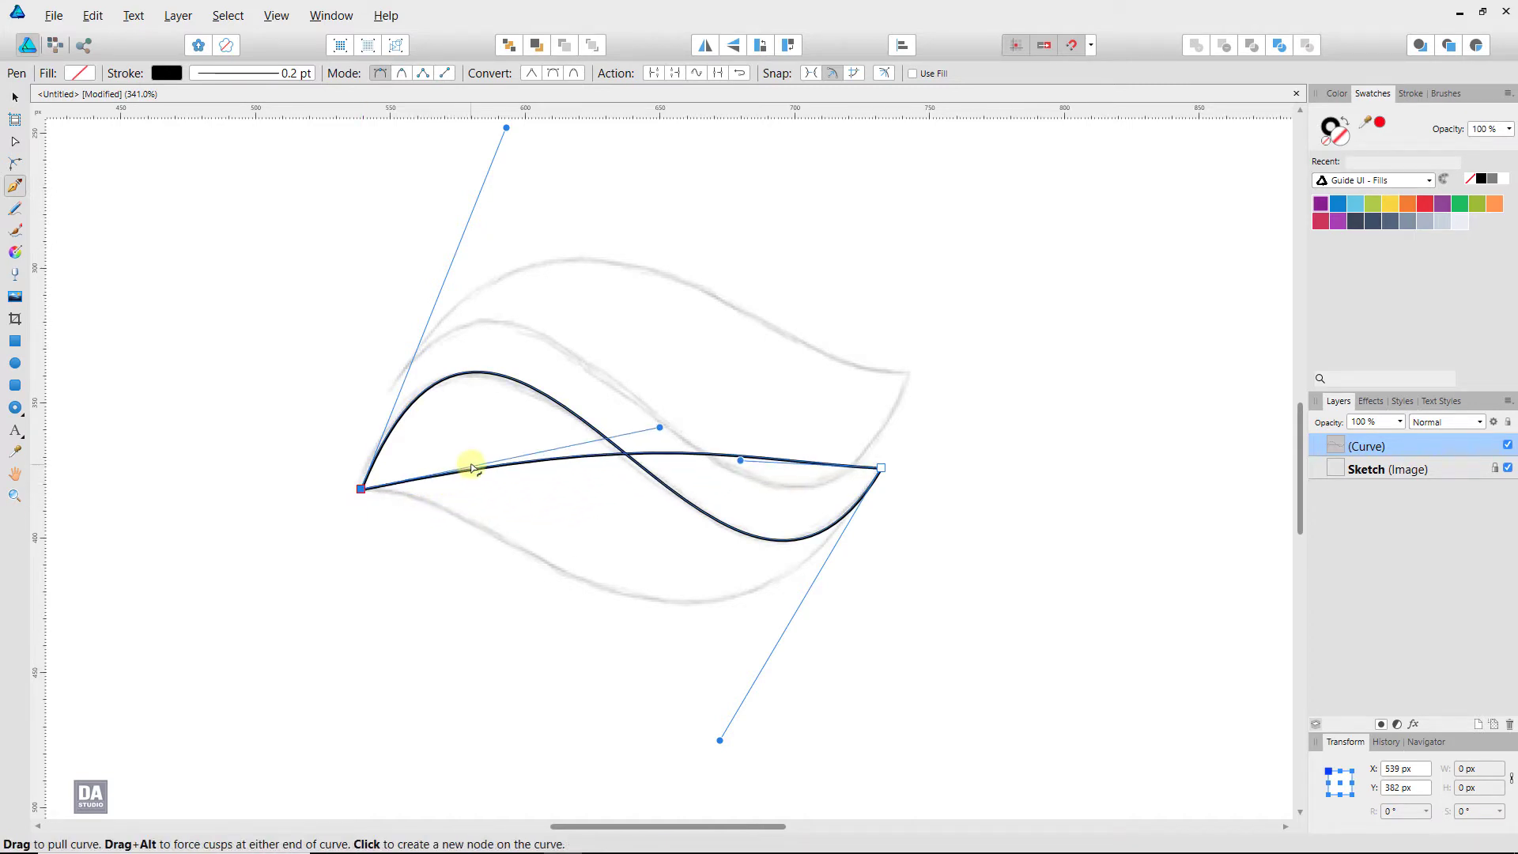
drag(741, 459, 699, 749)
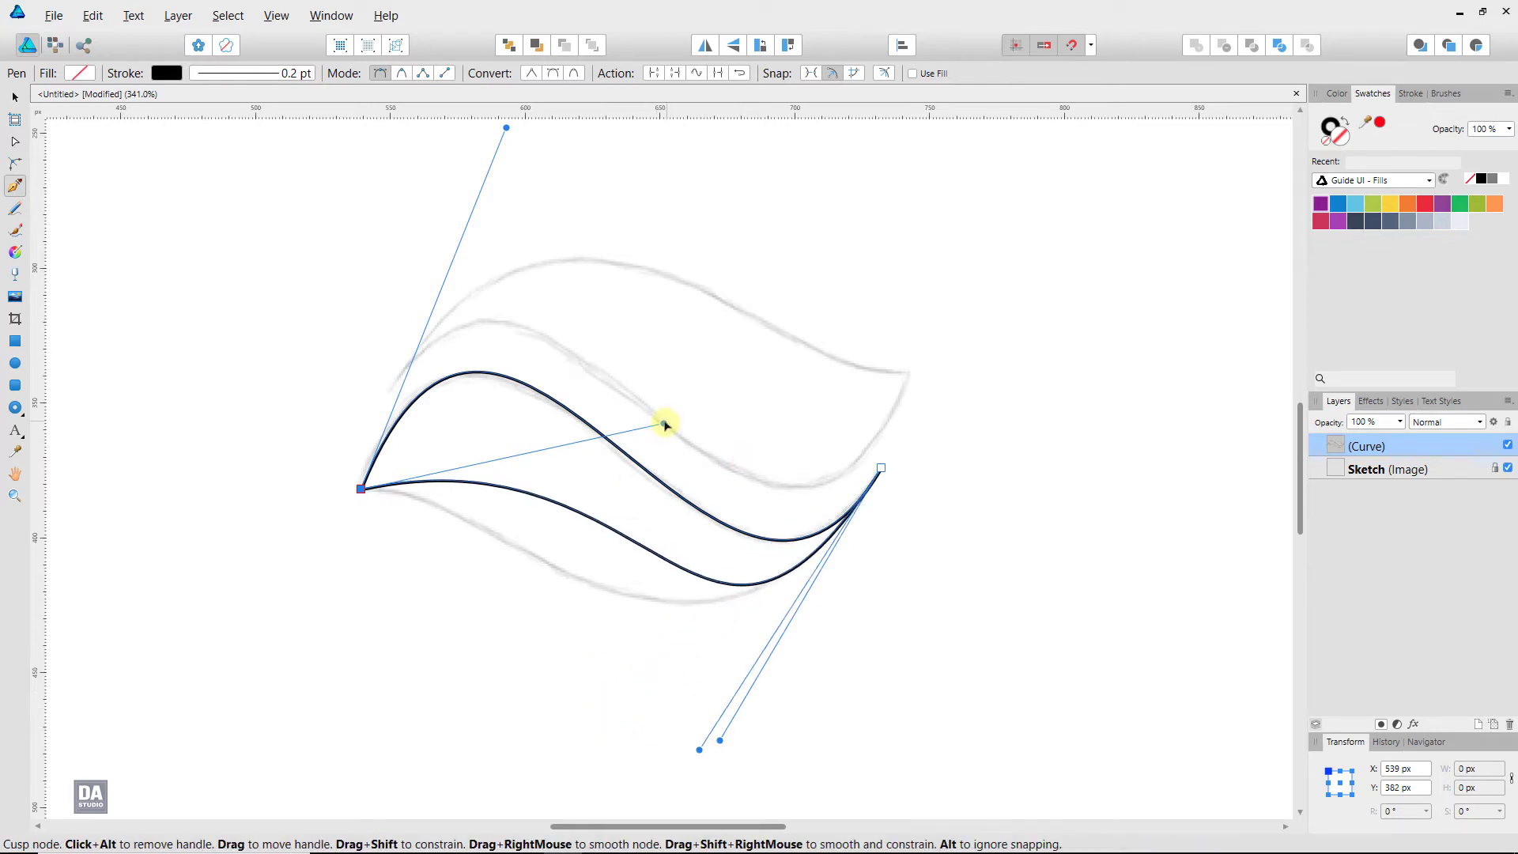
drag(663, 423, 466, 471)
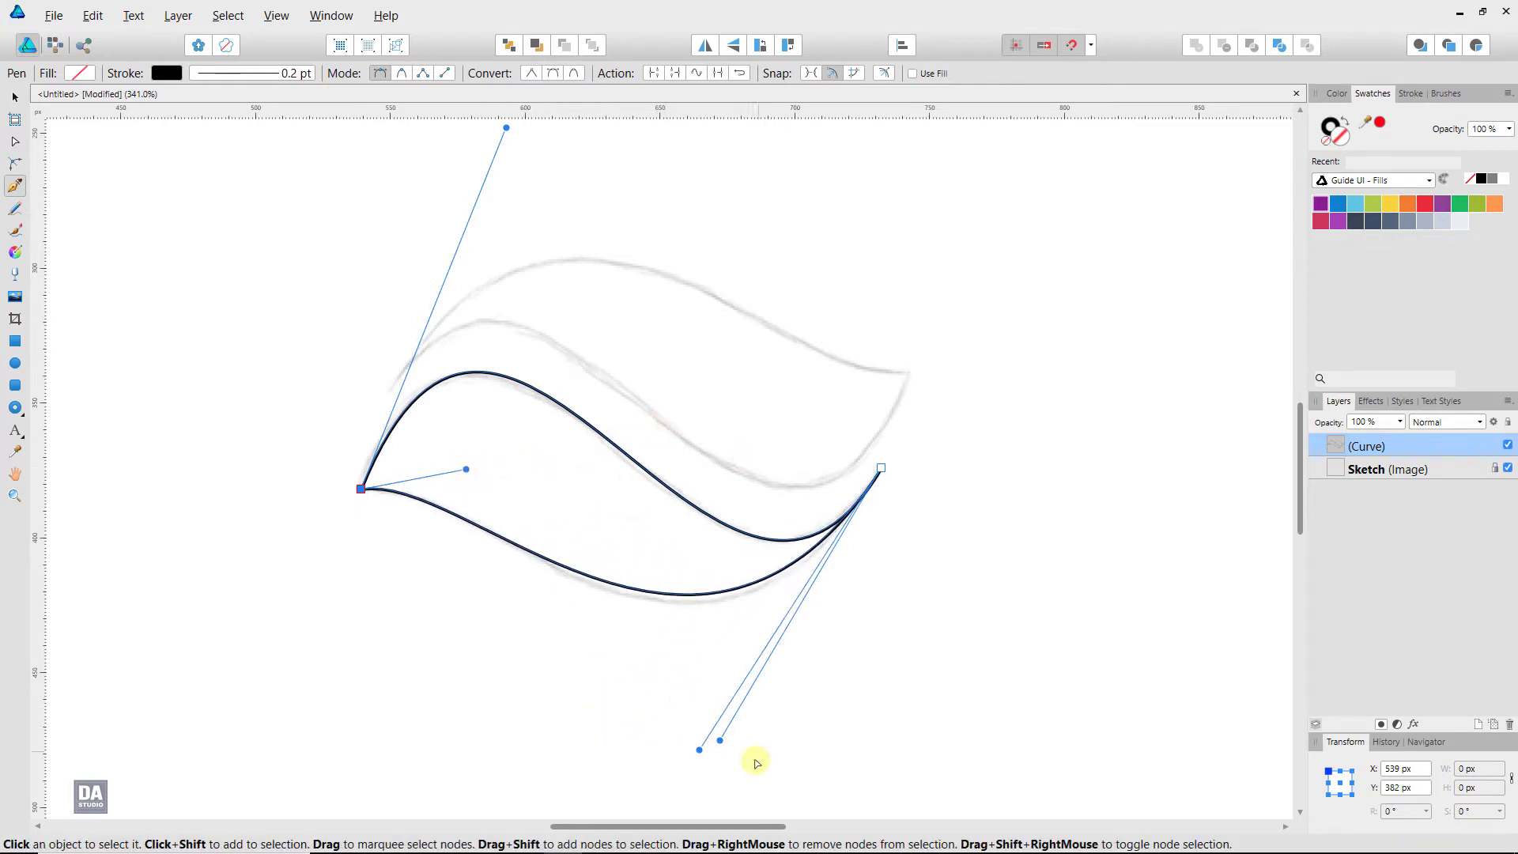
drag(719, 740, 693, 773)
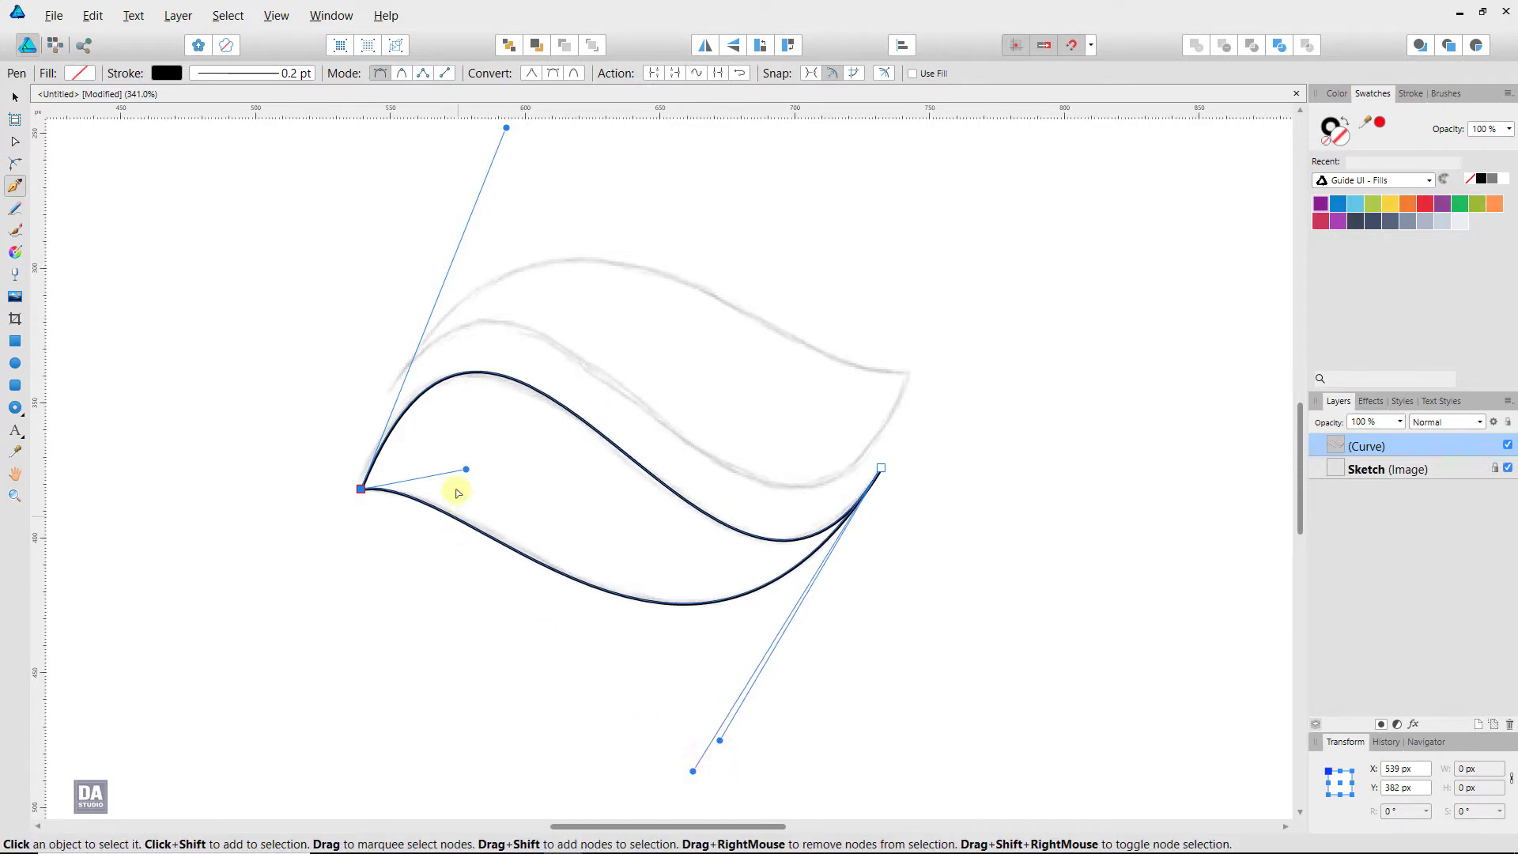
mouse_move(467, 470)
mouse_down()
mouse_move(502, 460)
mouse_move(519, 479)
mouse_up()
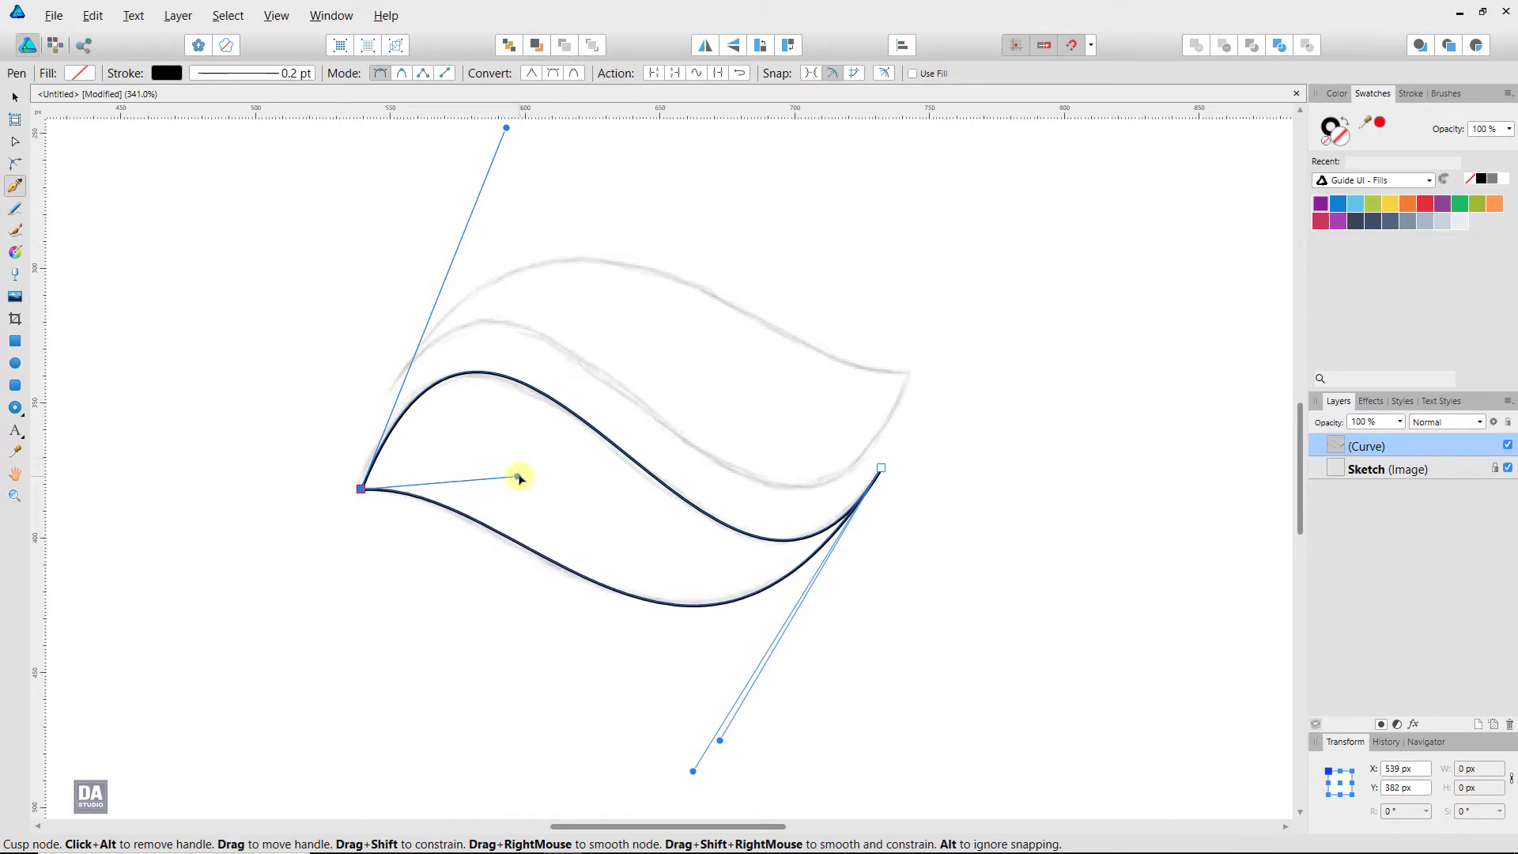
drag(681, 781, 683, 771)
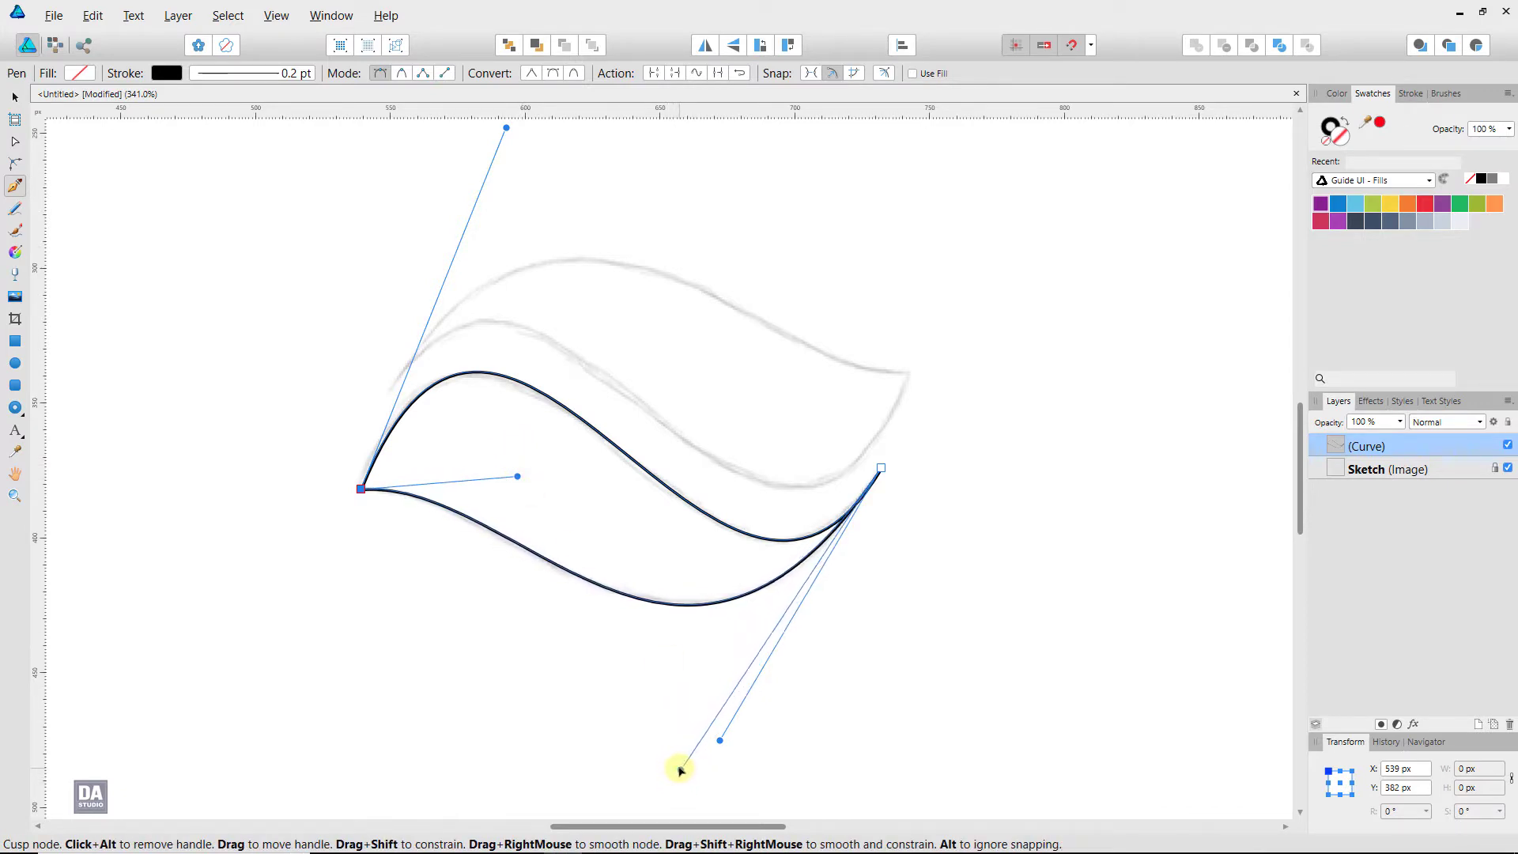
Undo the stray extra node and deselect the finished leaf outline
click(519, 605)
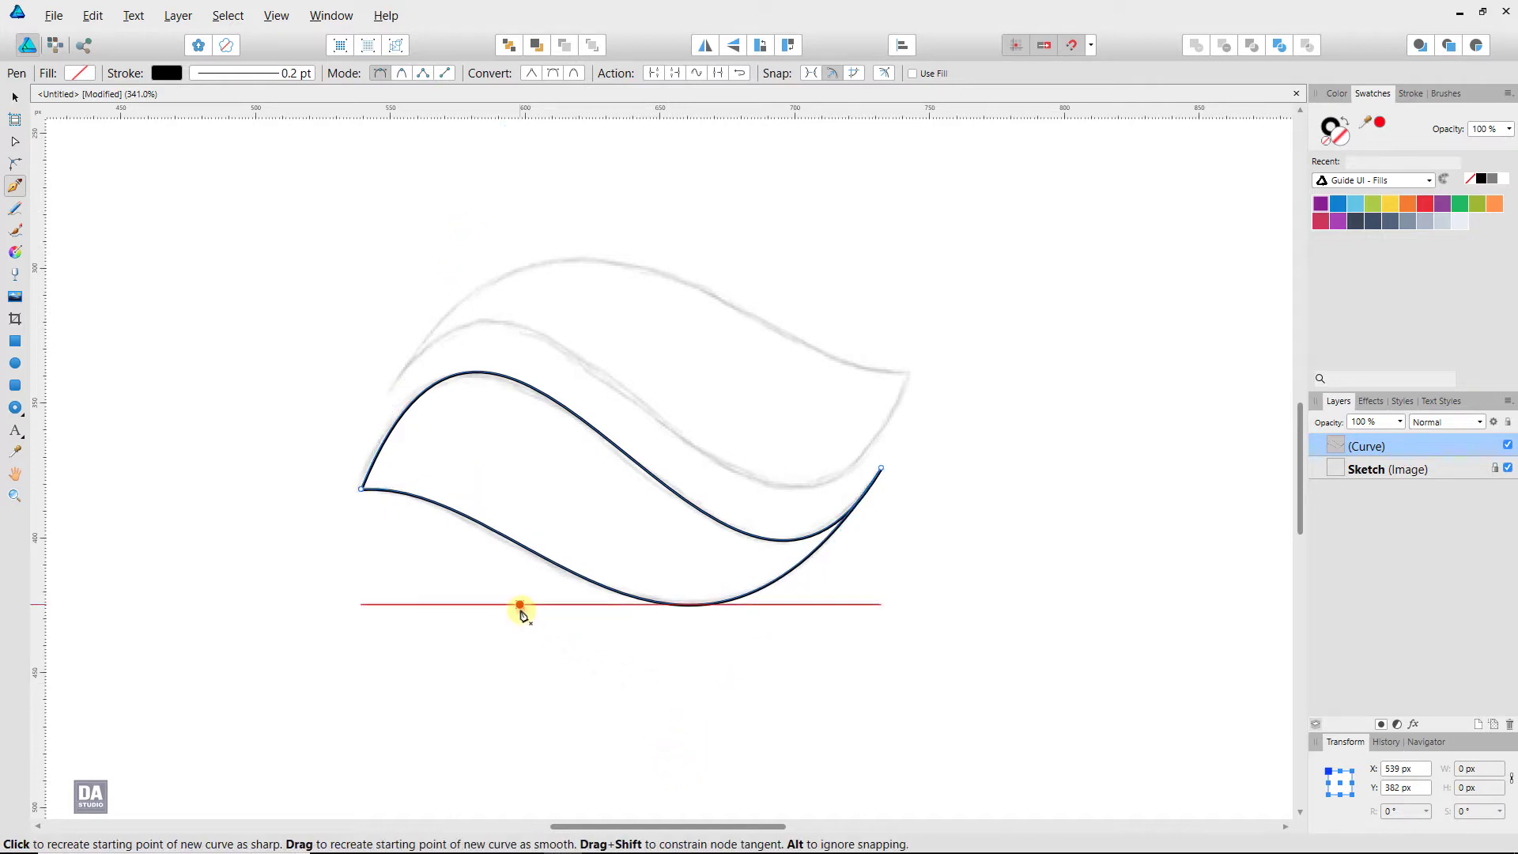
key(ctrl+z)
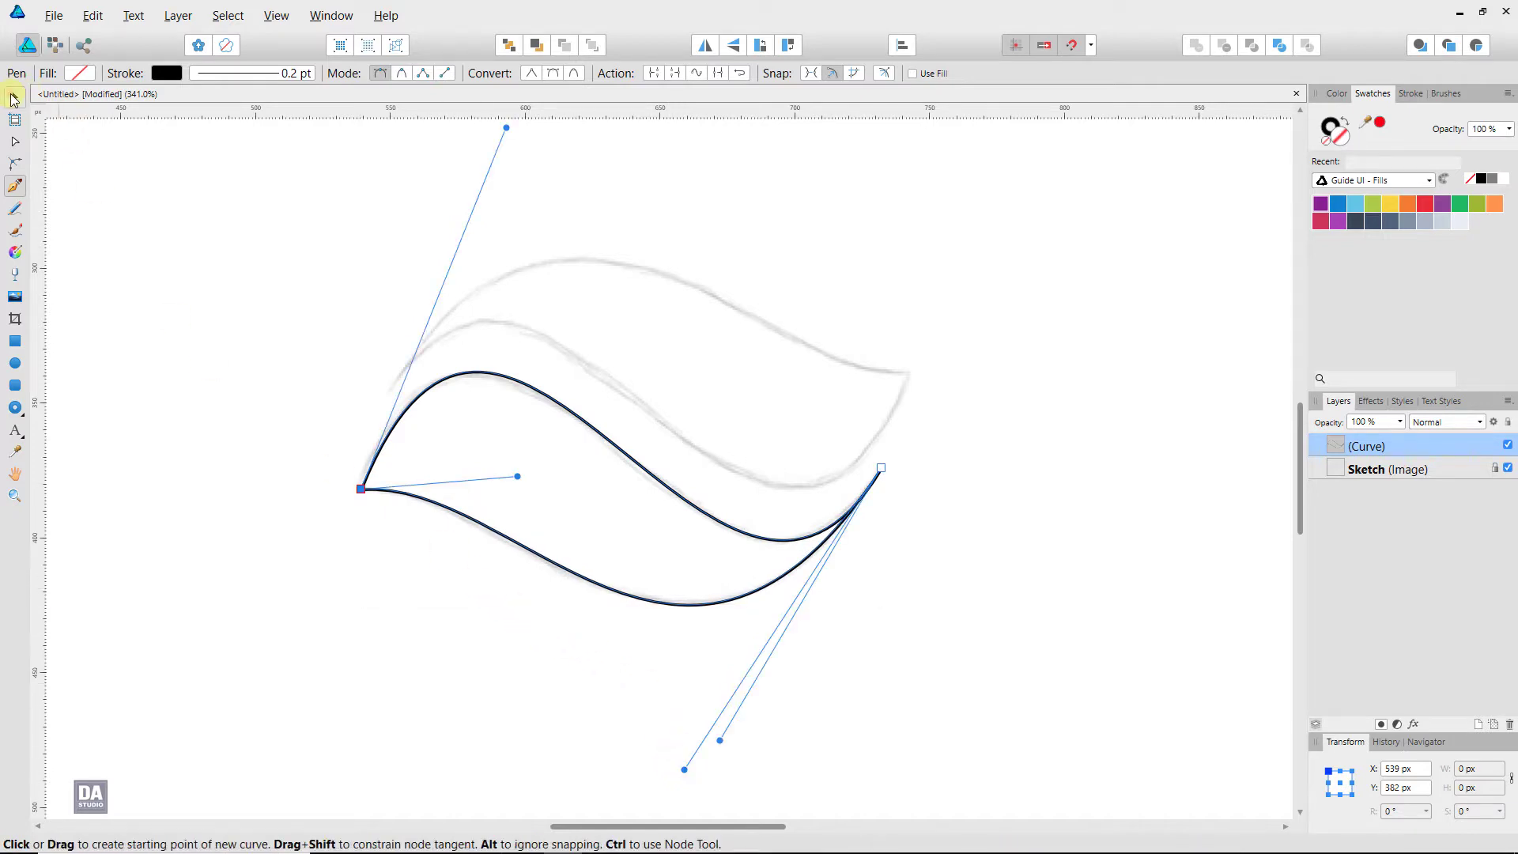
click(15, 97)
click(236, 333)
Duplicate the leaf outline, rotate the copy 180° and move it onto the upper sketch leaf
key(ctrl+z)
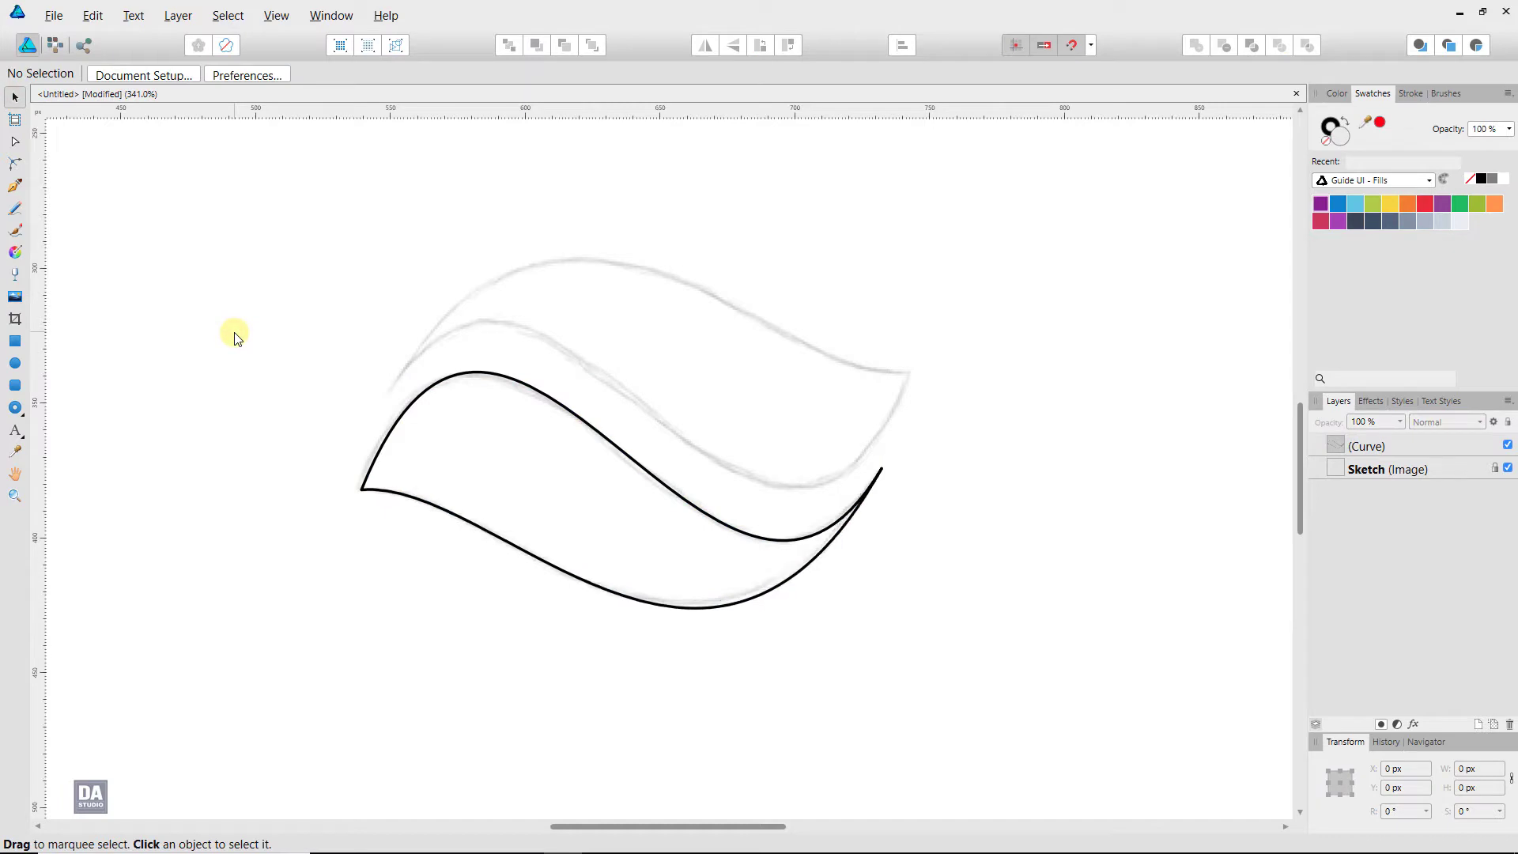
click(397, 427)
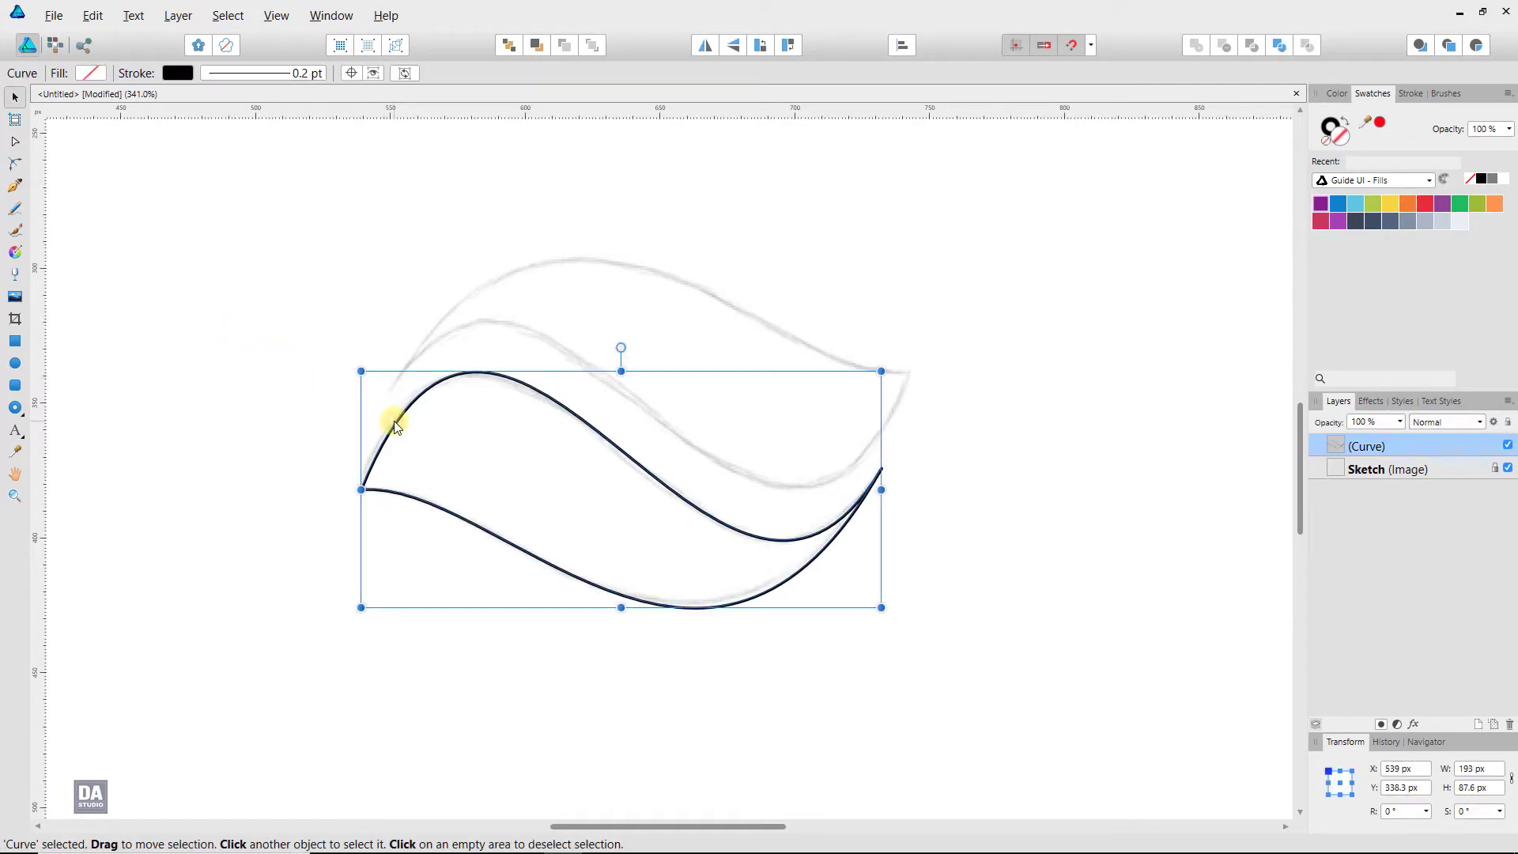
key(alt)
right_click(1431, 449)
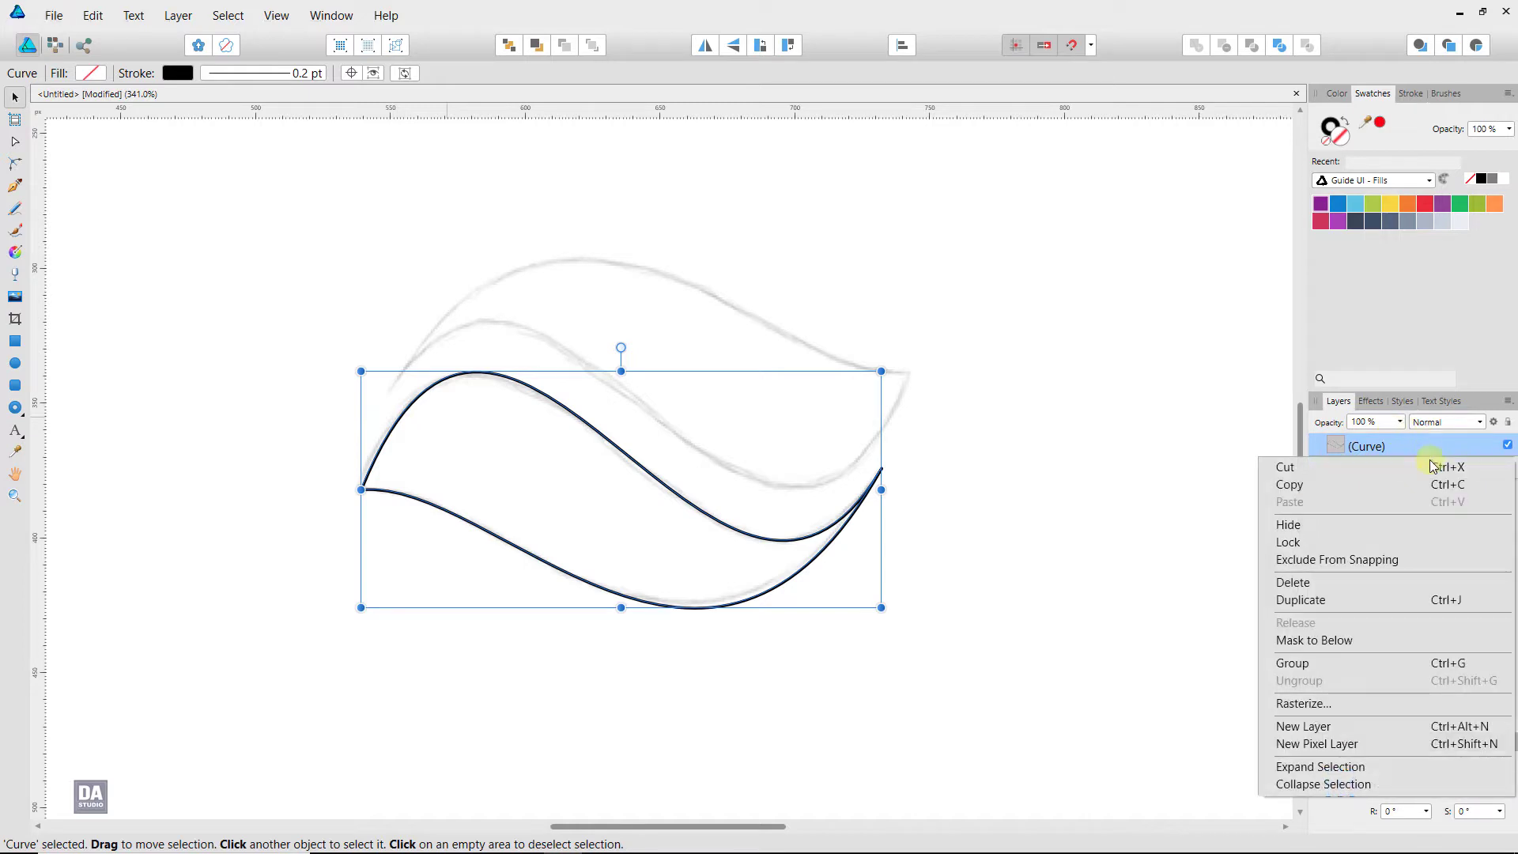
click(1417, 503)
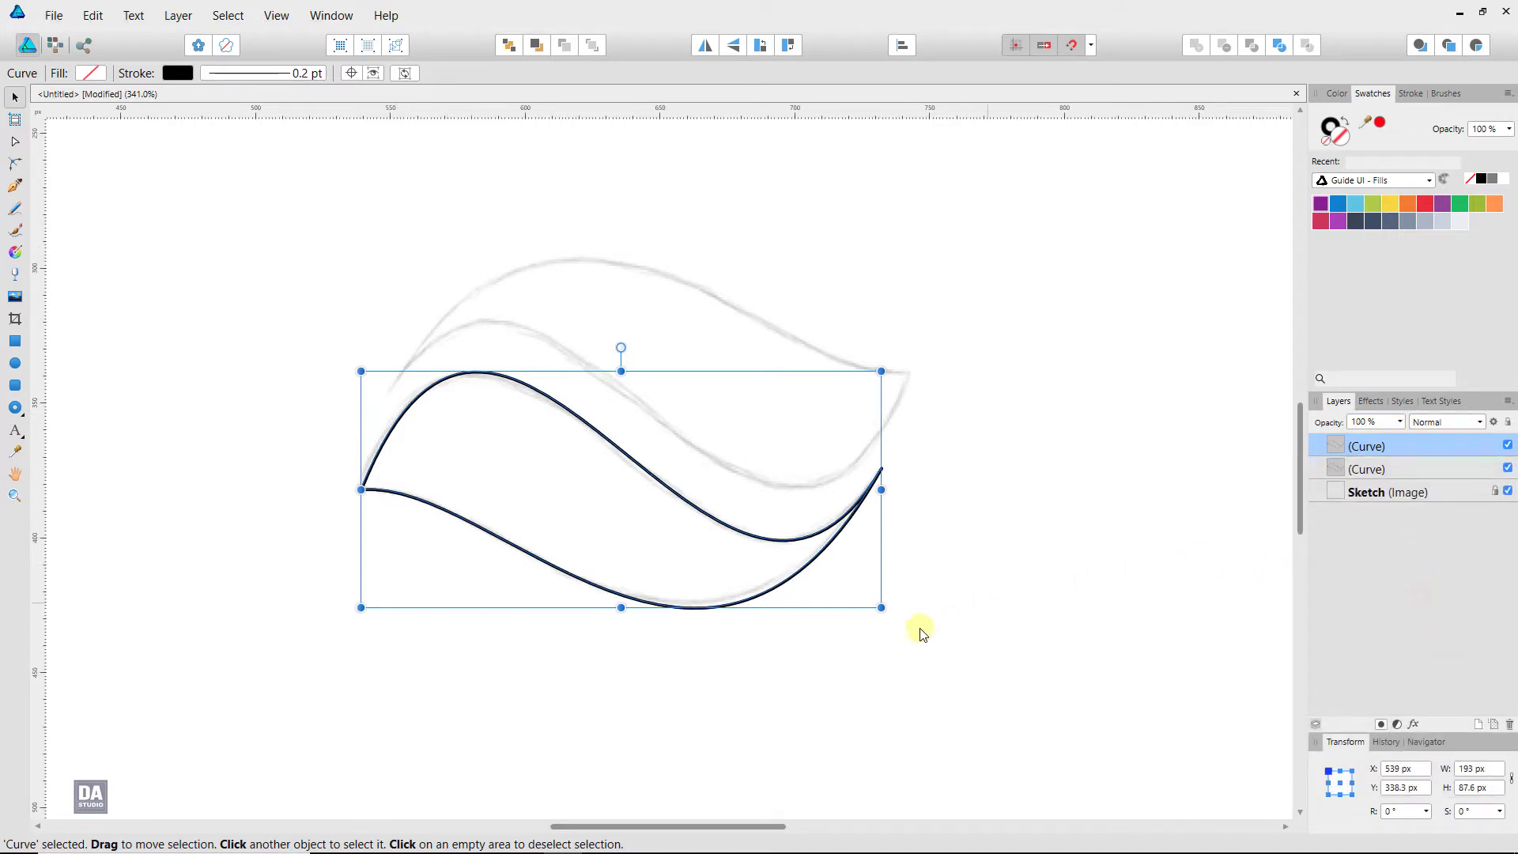
mouse_move(887, 613)
mouse_down()
mouse_move(638, 331)
mouse_move(437, 419)
mouse_up()
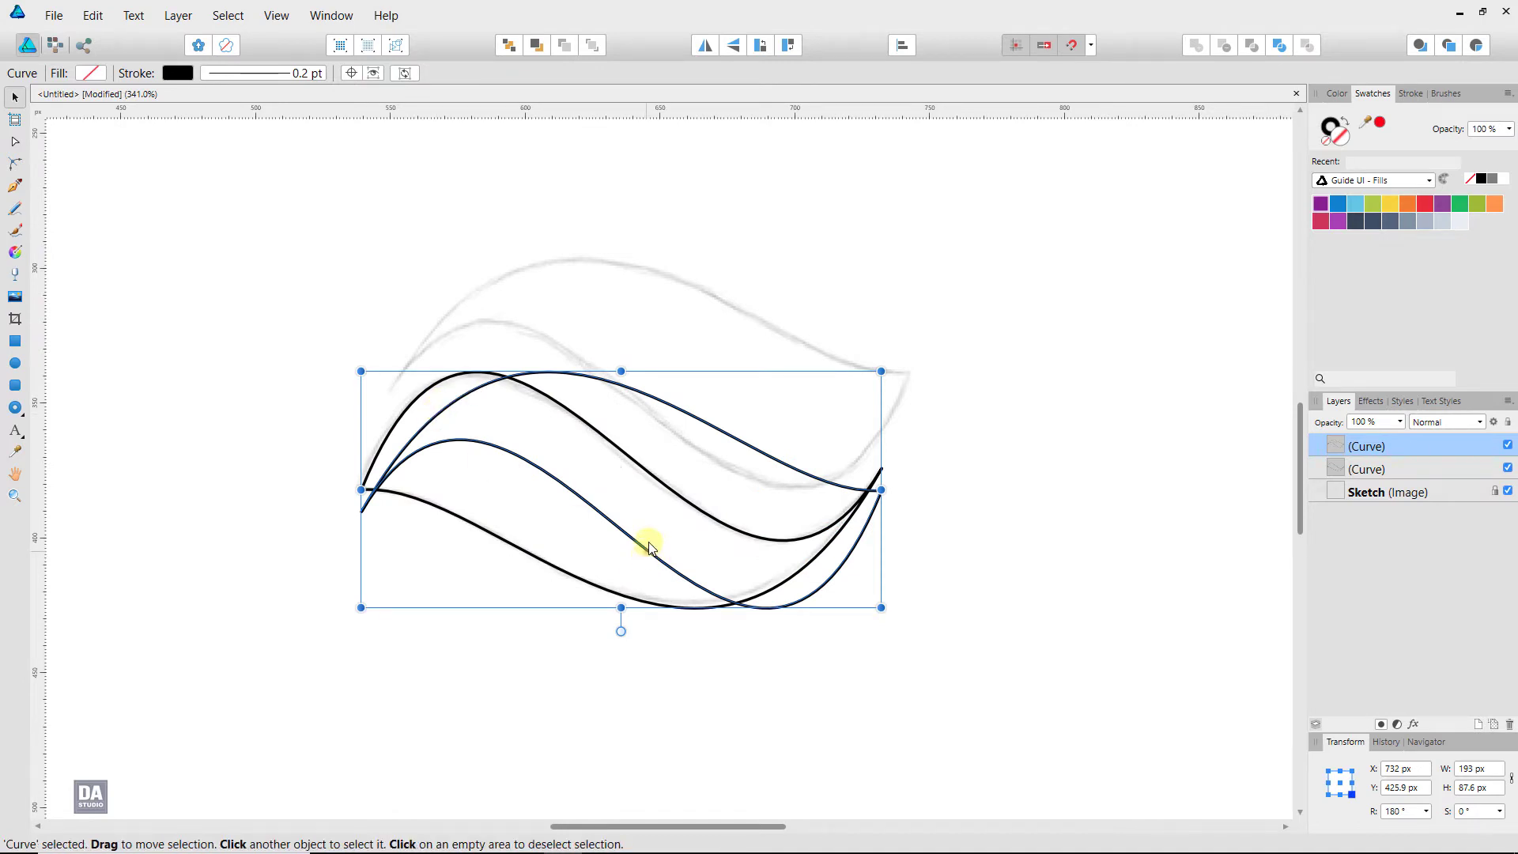
mouse_move(649, 545)
mouse_down()
mouse_move(664, 440)
mouse_move(677, 442)
mouse_up()
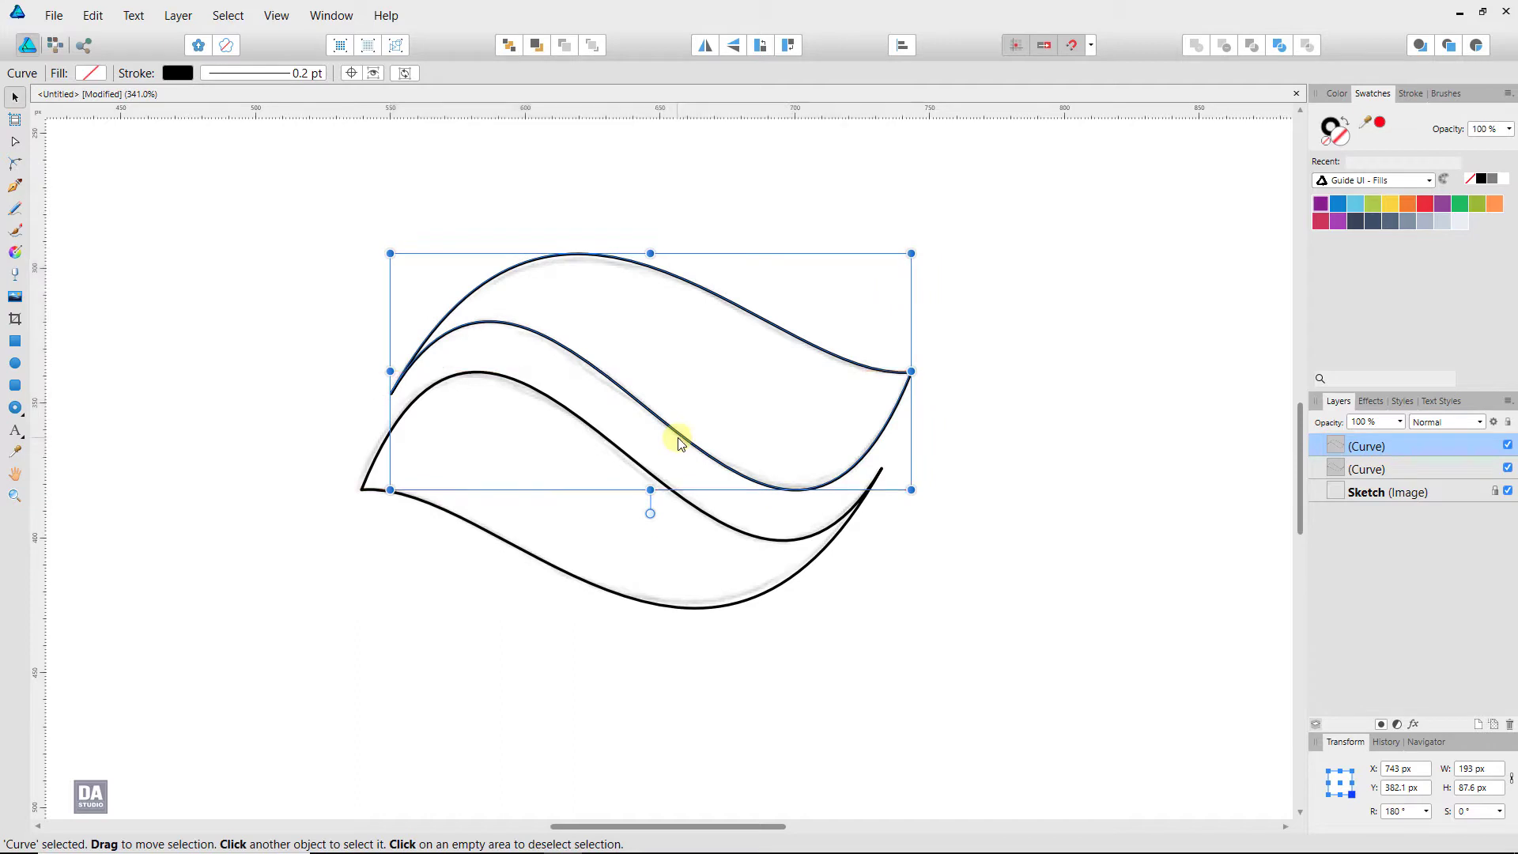
click(977, 476)
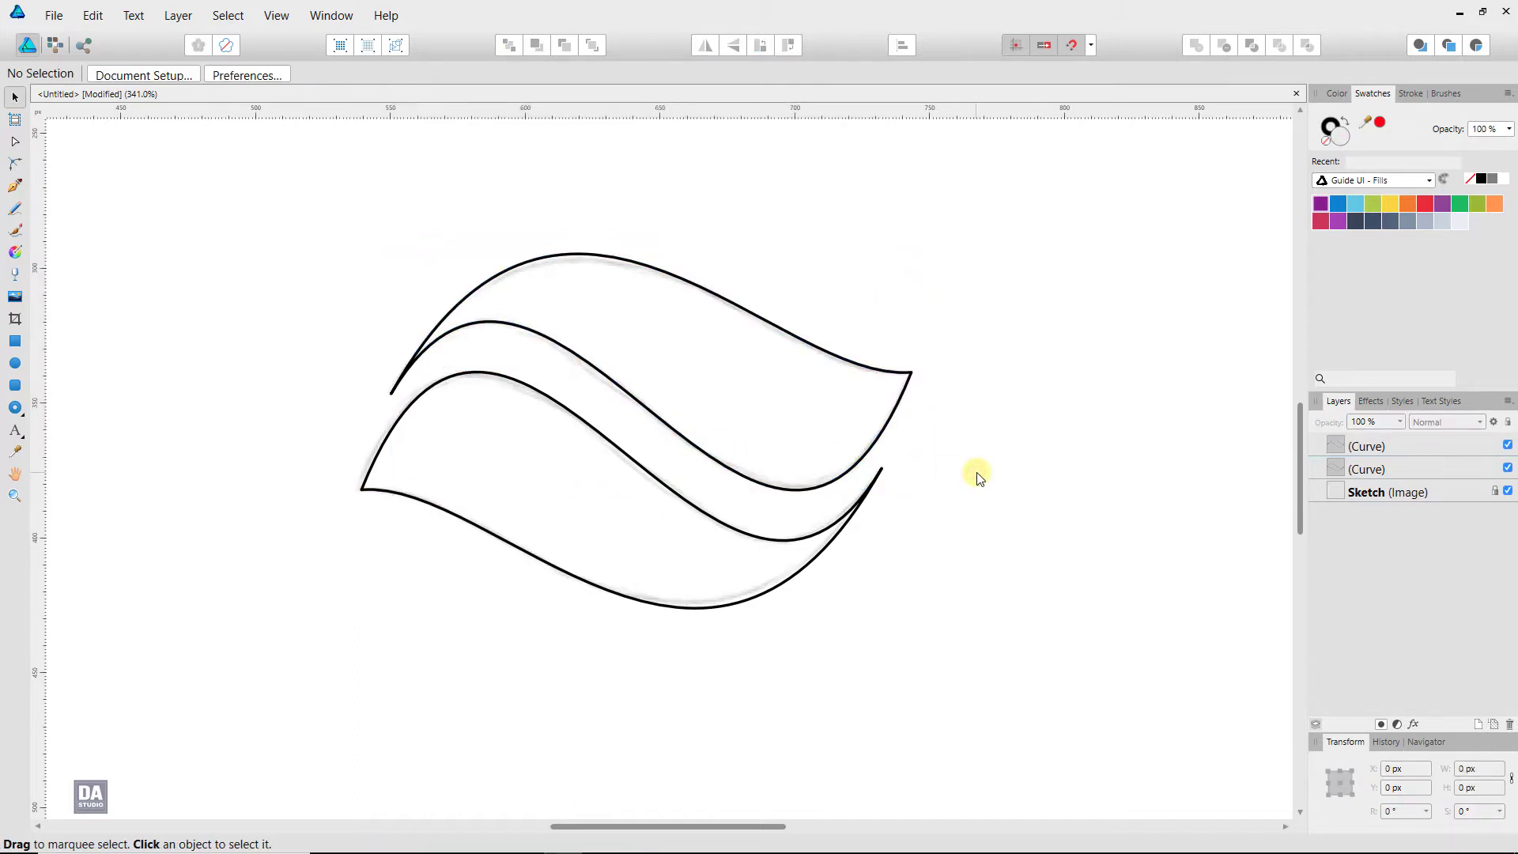
Hide the sketch image and rotate both leaf outlines together a quarter turn
drag(977, 475, 915, 464)
click(1507, 492)
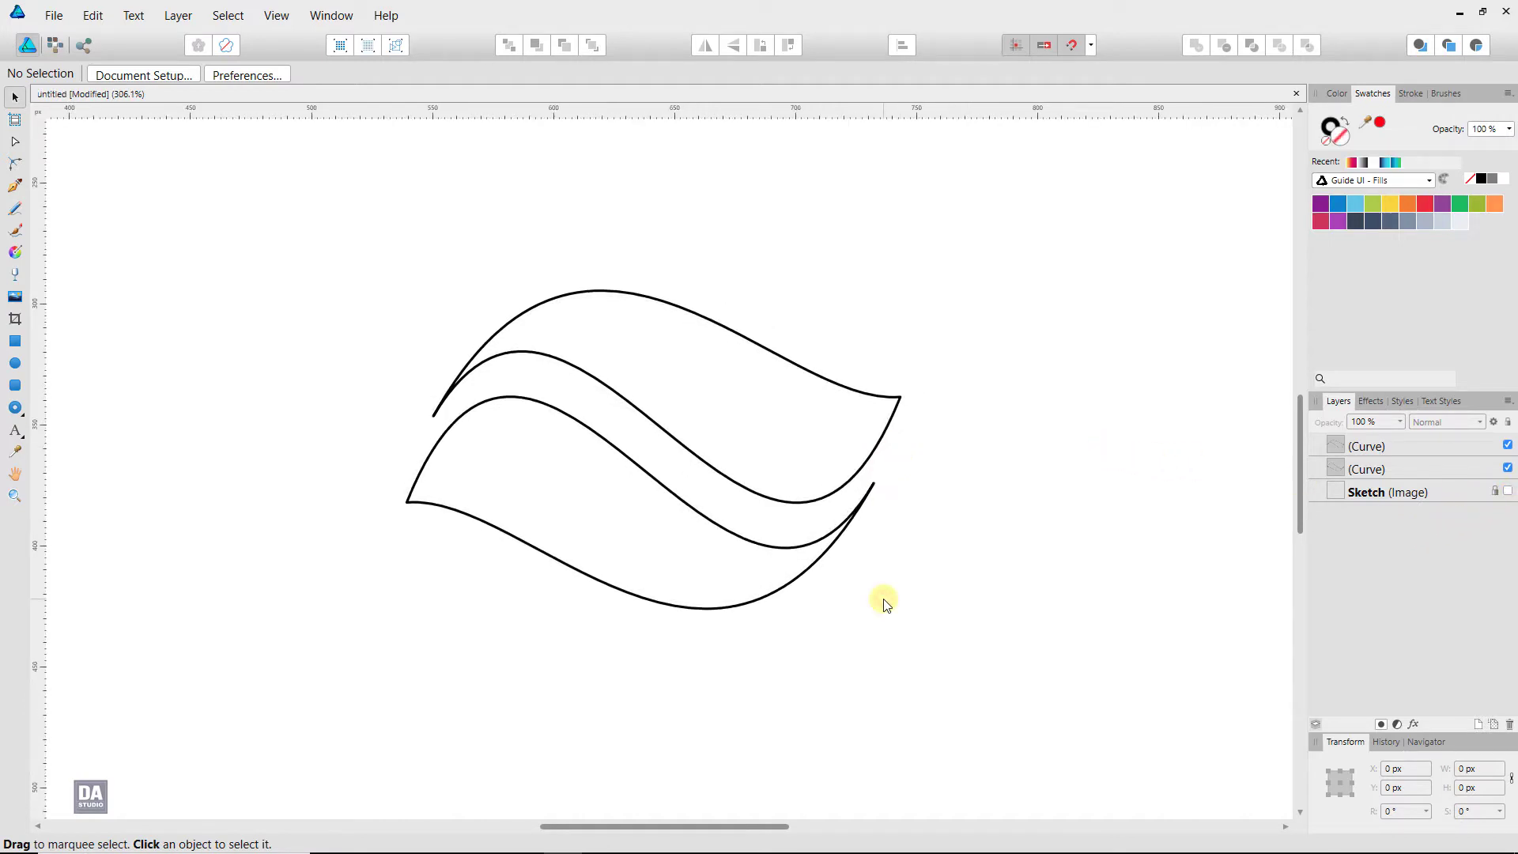
drag(1002, 236, 363, 681)
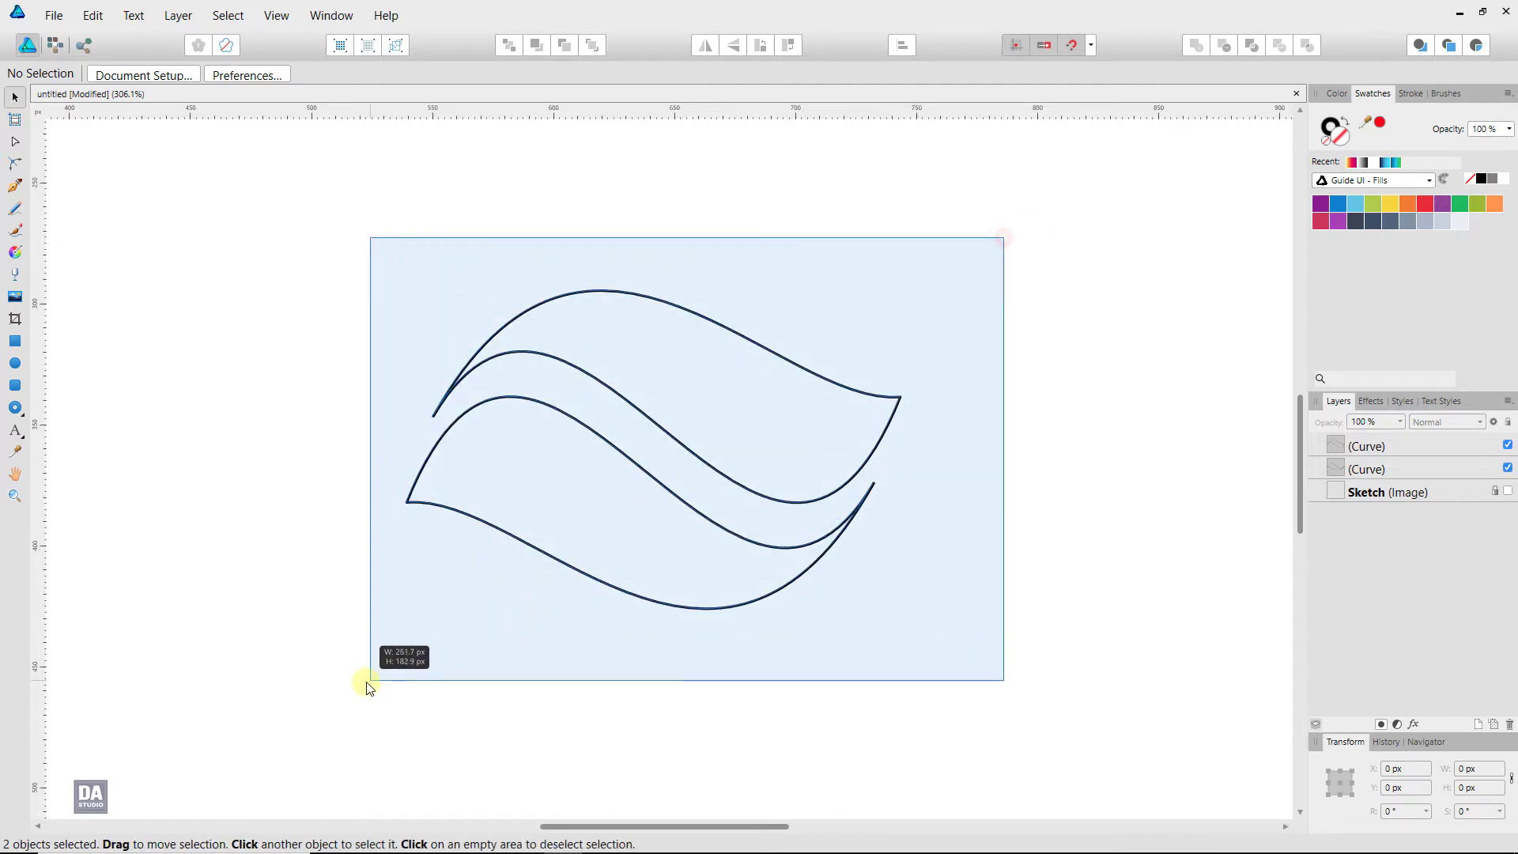
mouse_move(902, 618)
mouse_down()
mouse_move(585, 693)
mouse_move(515, 689)
mouse_up()
Flip both leaf outlines horizontally into an upright S-shaped flame
right_click(711, 587)
mouse_move(517, 438)
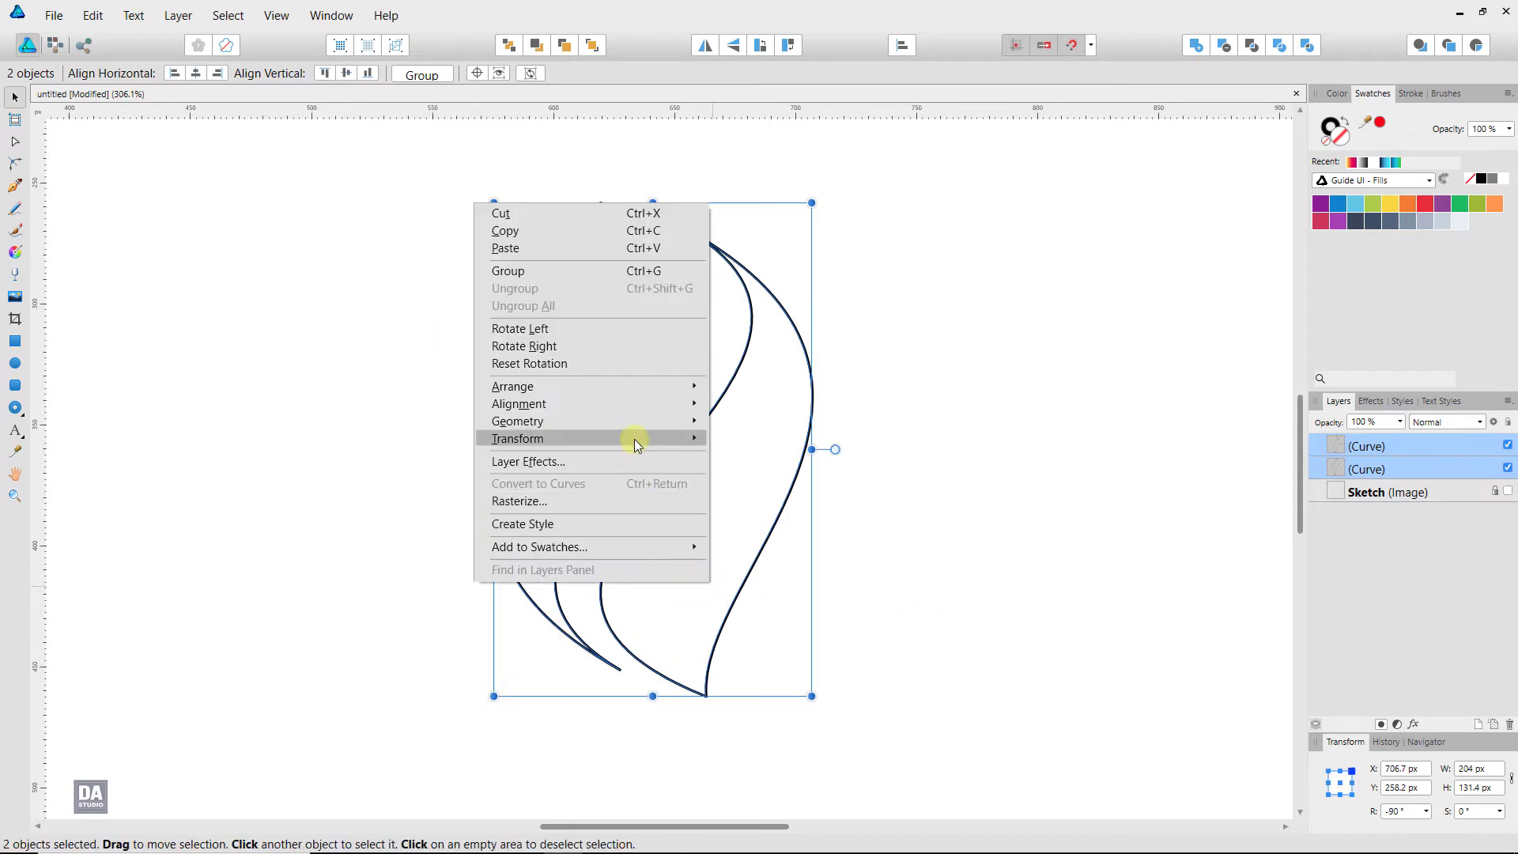
click(429, 472)
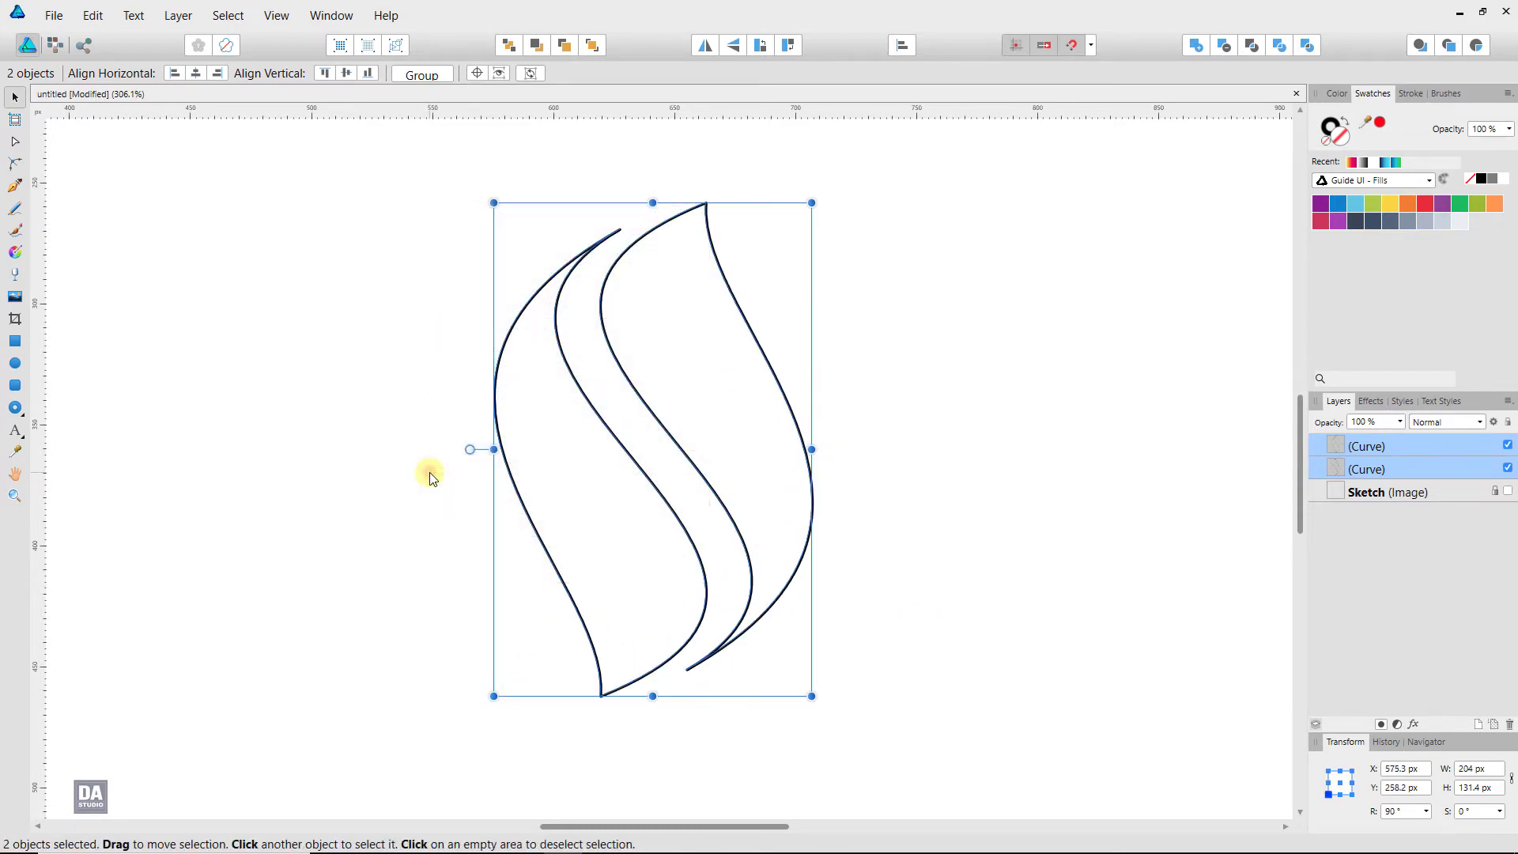
click(912, 484)
drag(823, 477, 820, 511)
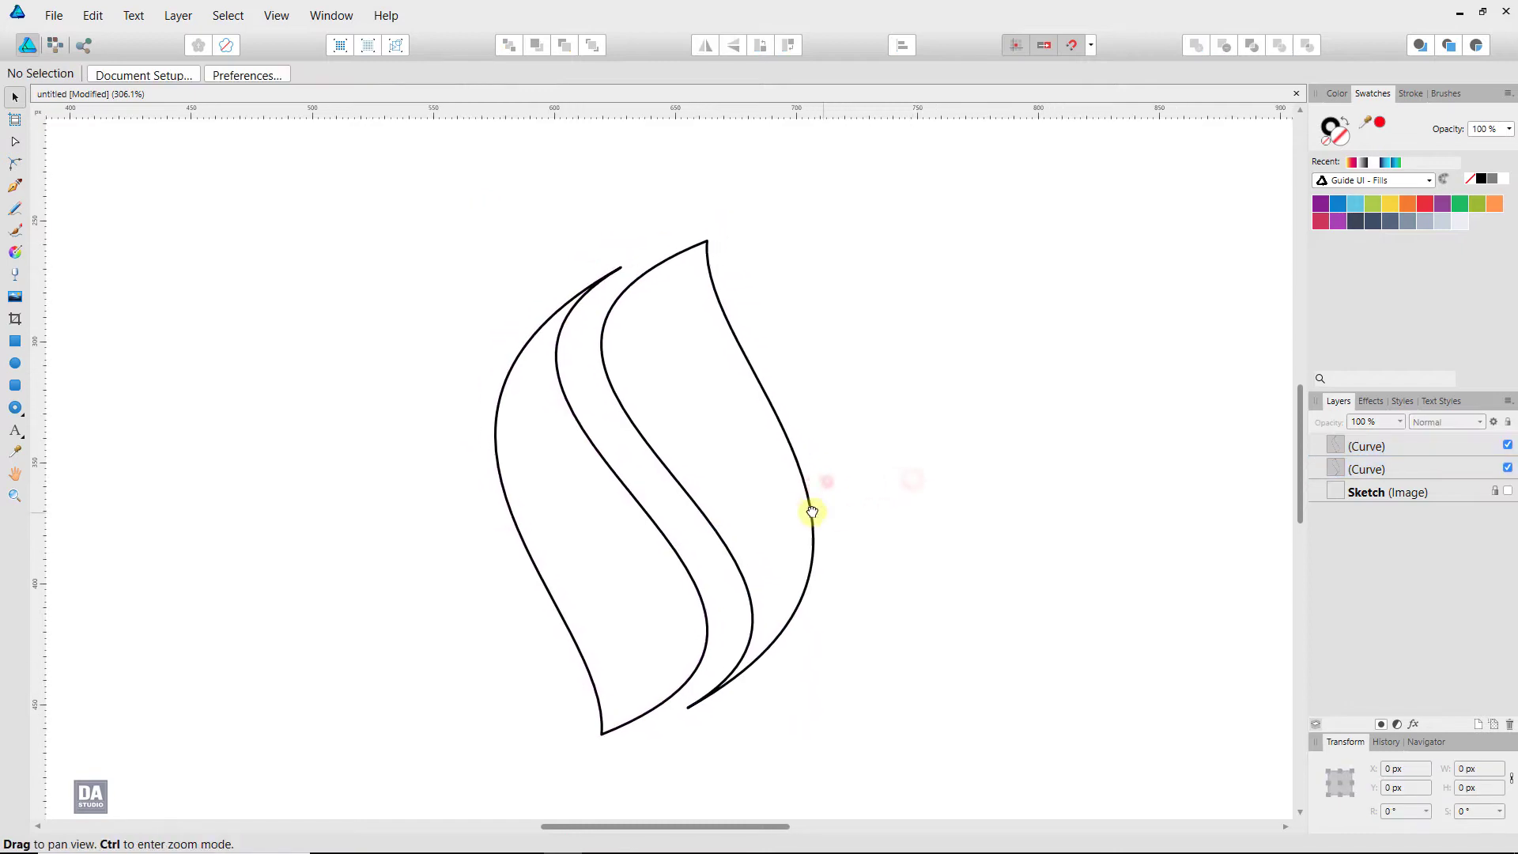
click(888, 506)
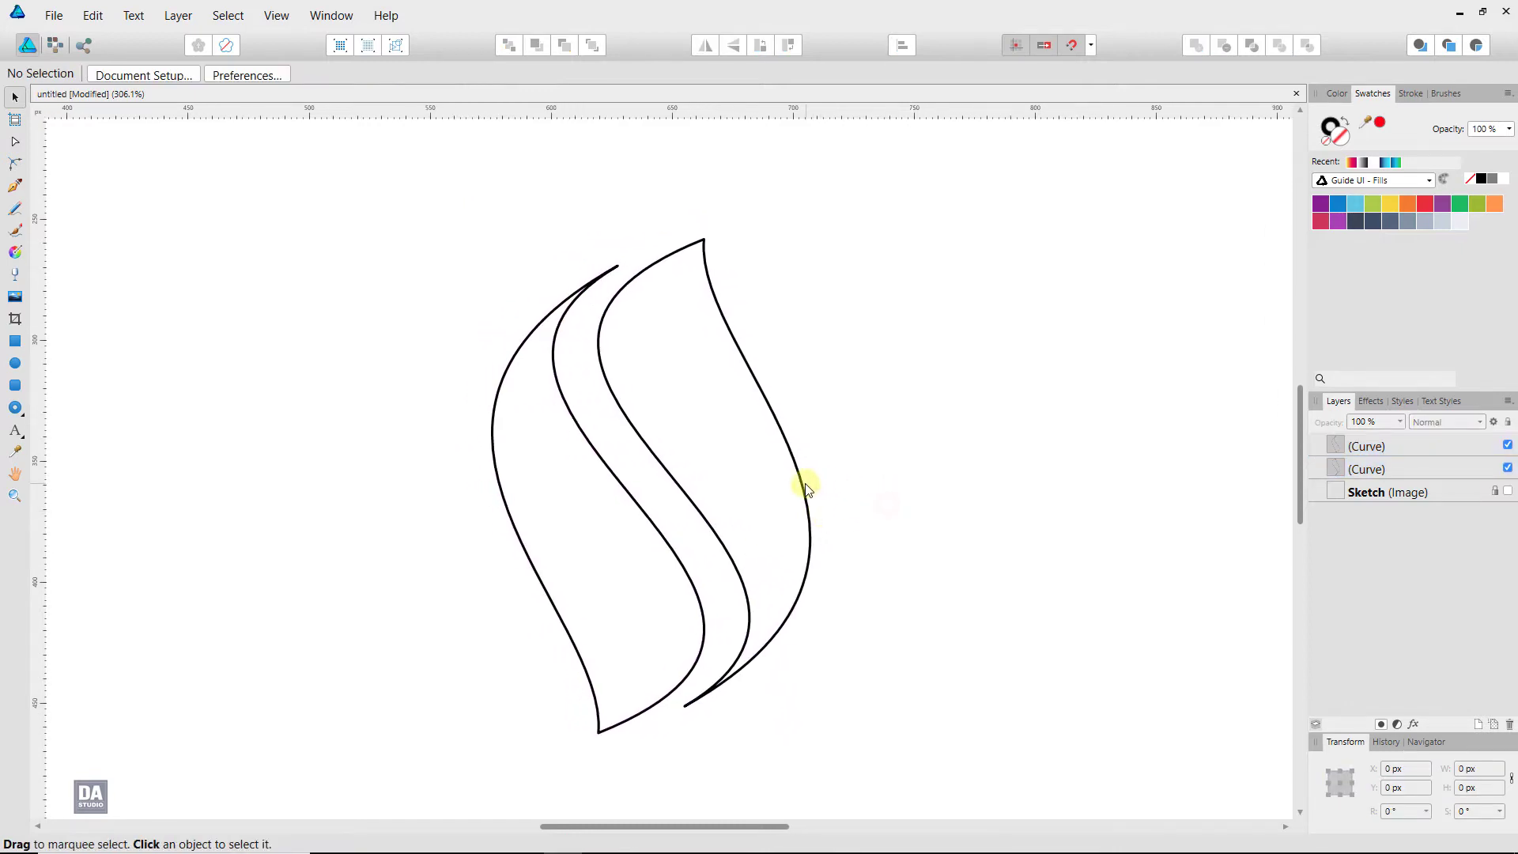
click(805, 484)
Give the right leaf a yellow-to-magenta gradient swatch and the left leaf a cyan-to-navy one
click(1430, 180)
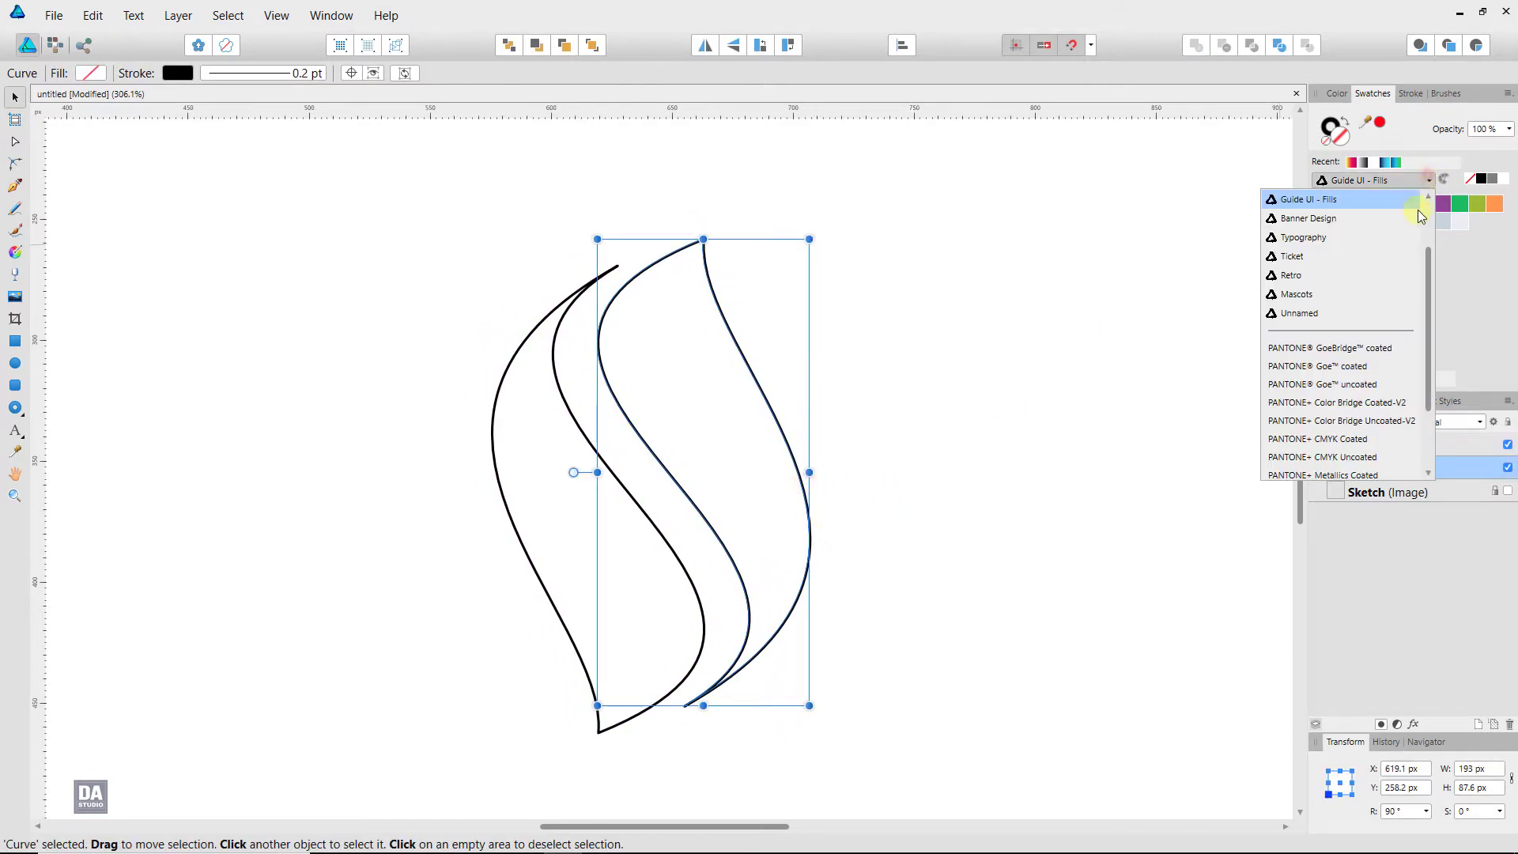
scroll(1390, 298, up, 1)
scroll(1389, 297, up, 1)
click(1369, 238)
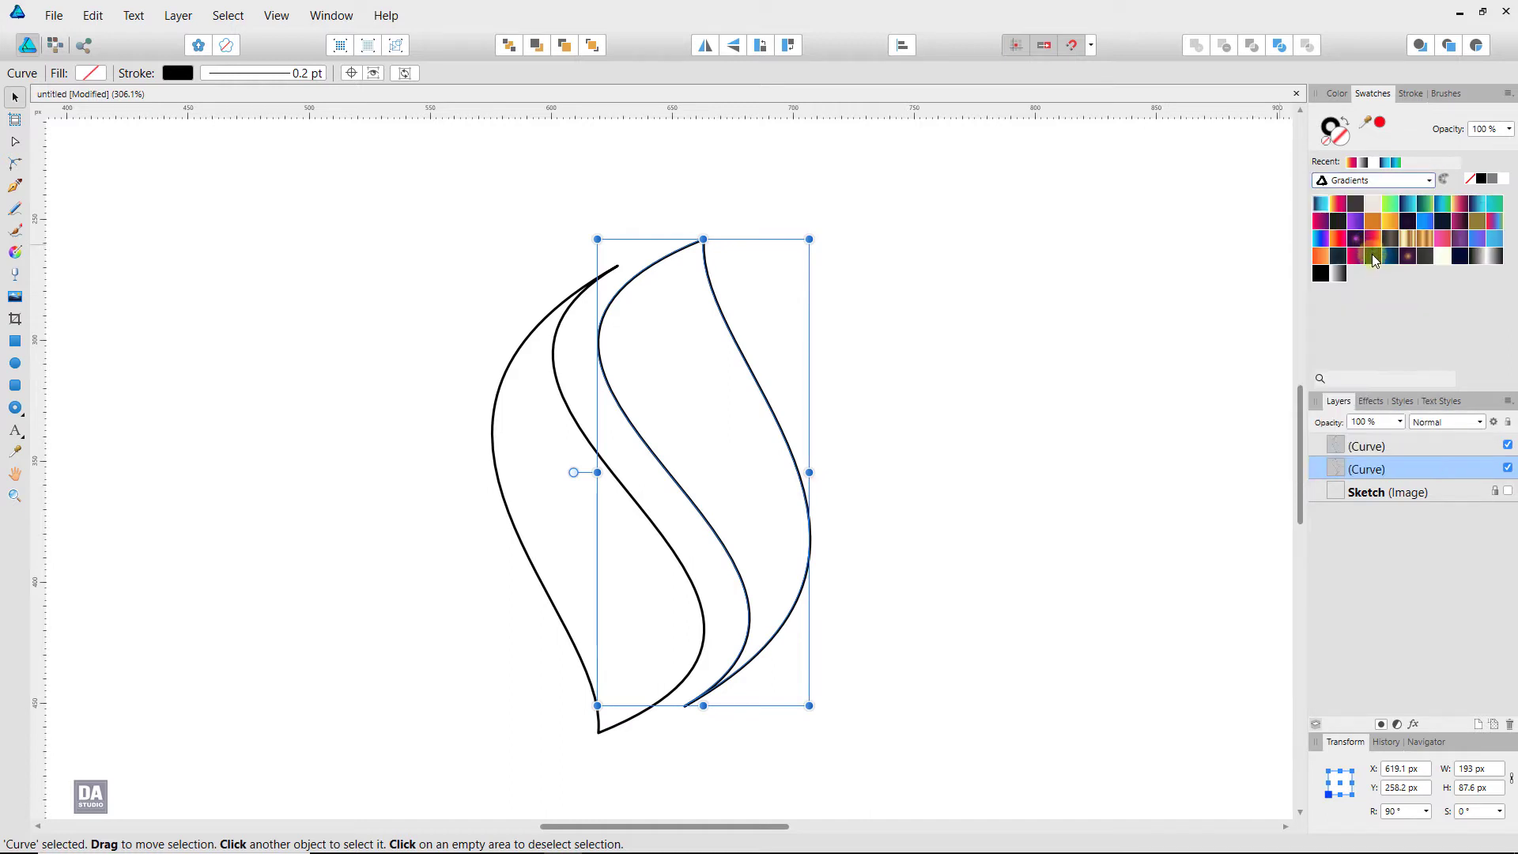
click(1340, 209)
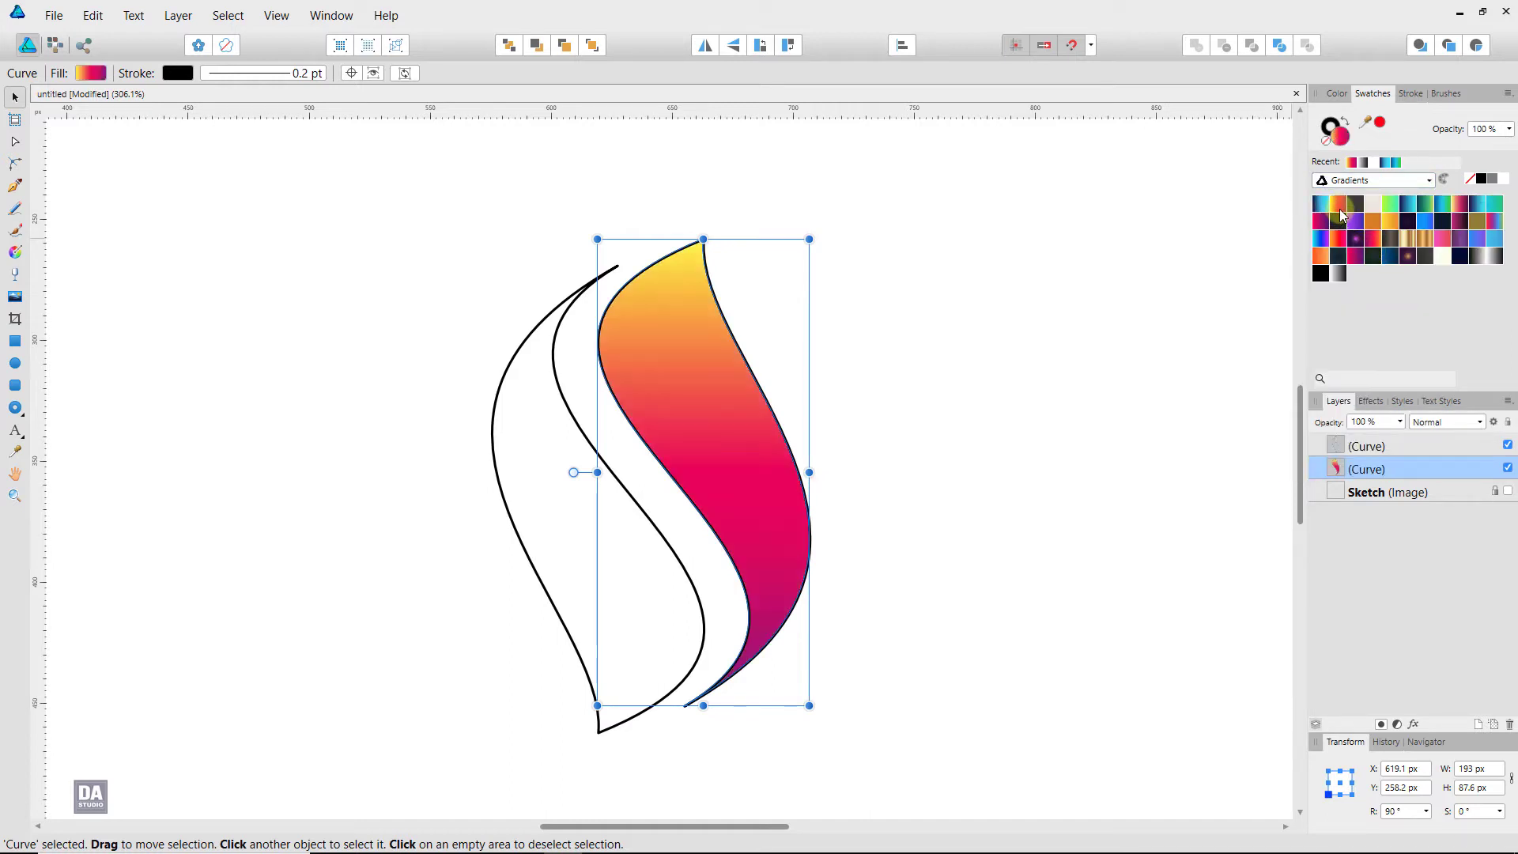
click(582, 434)
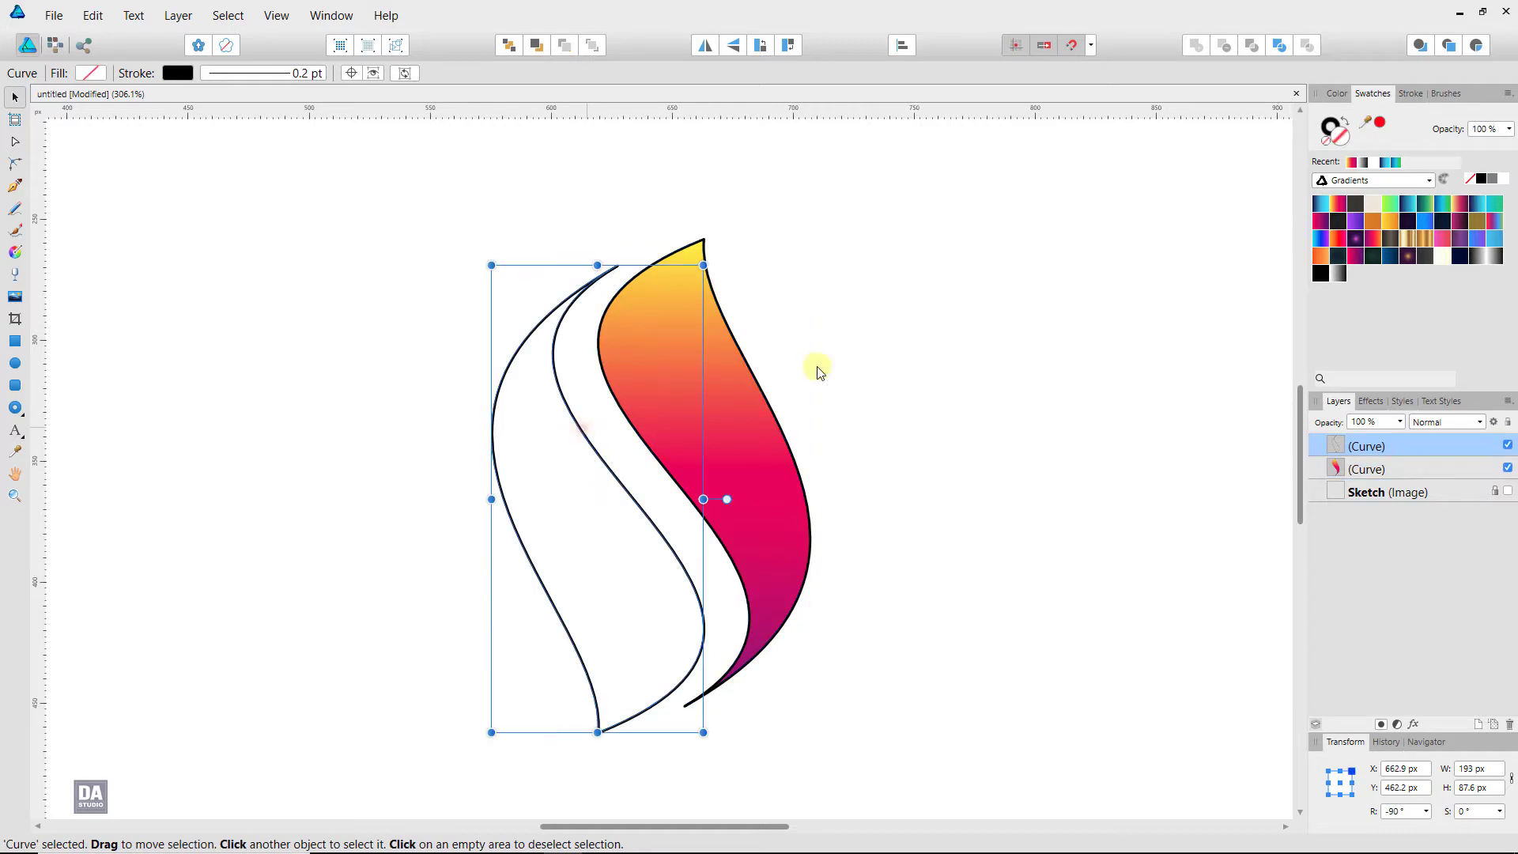
click(1314, 208)
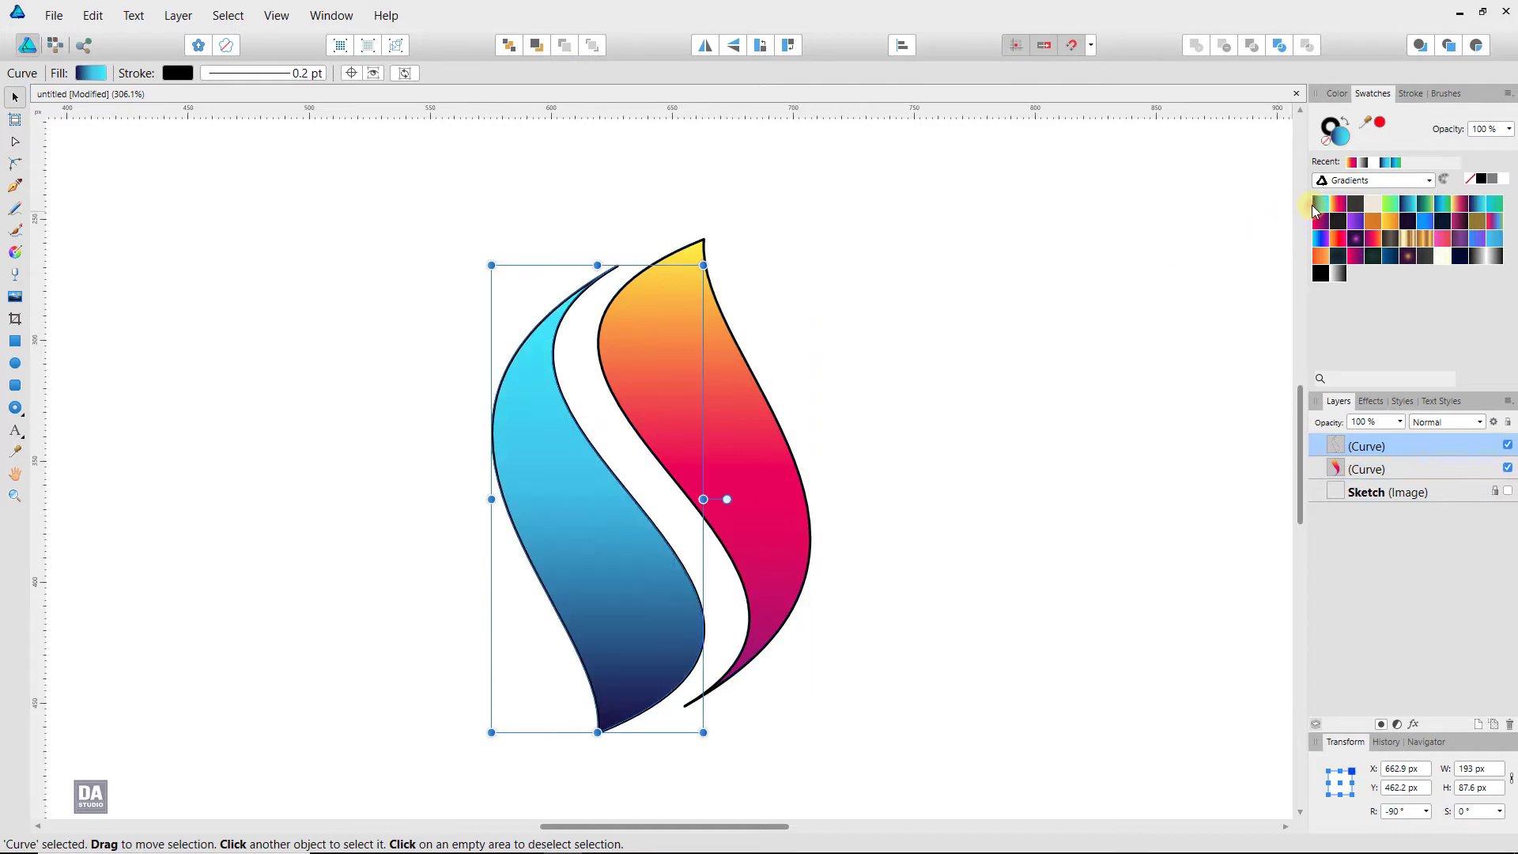
click(897, 345)
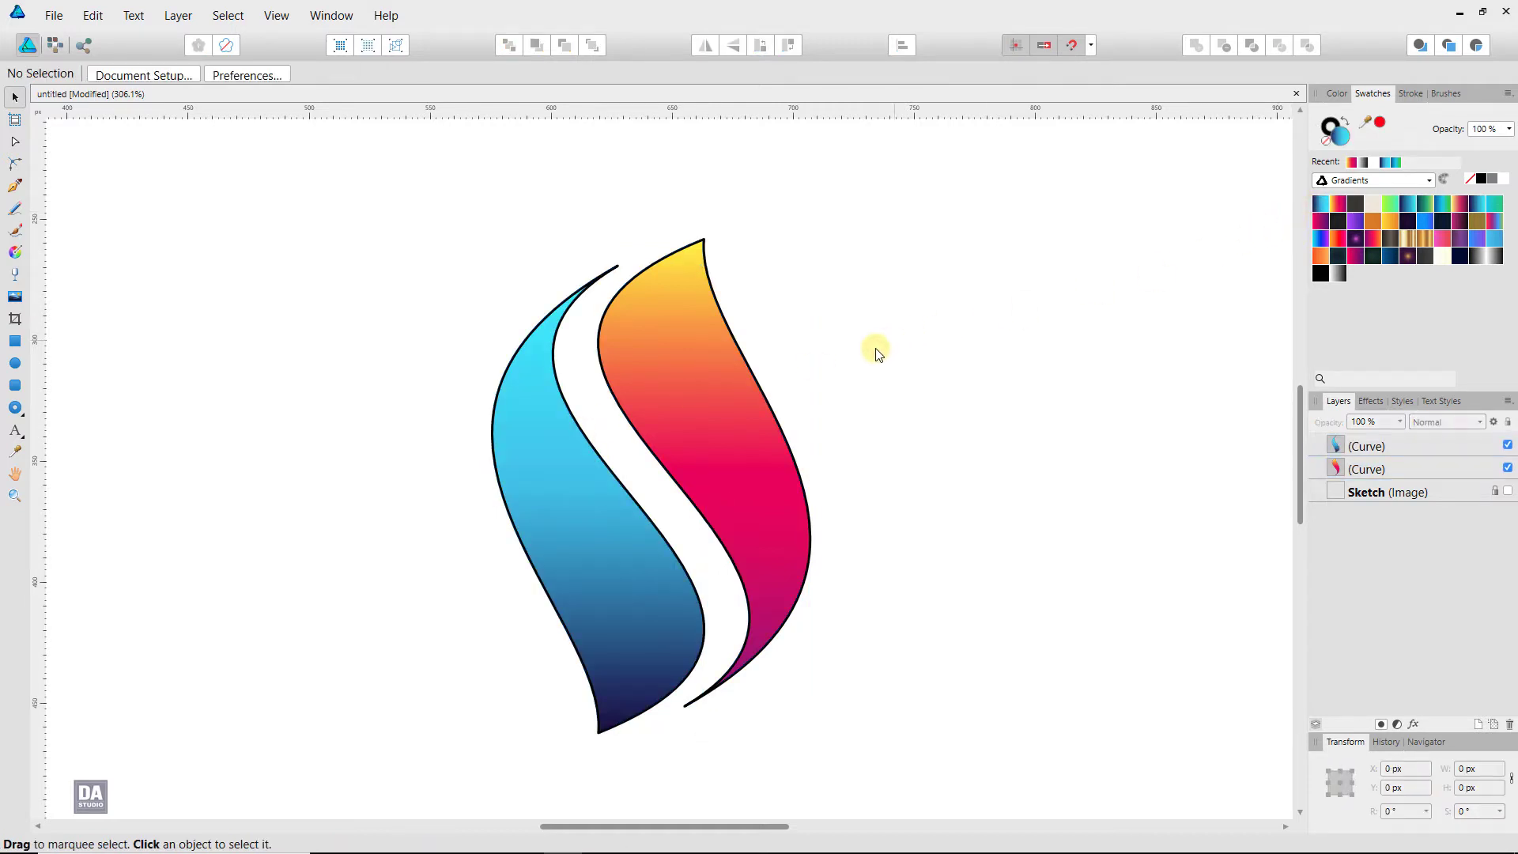
click(704, 377)
shift+click(558, 460)
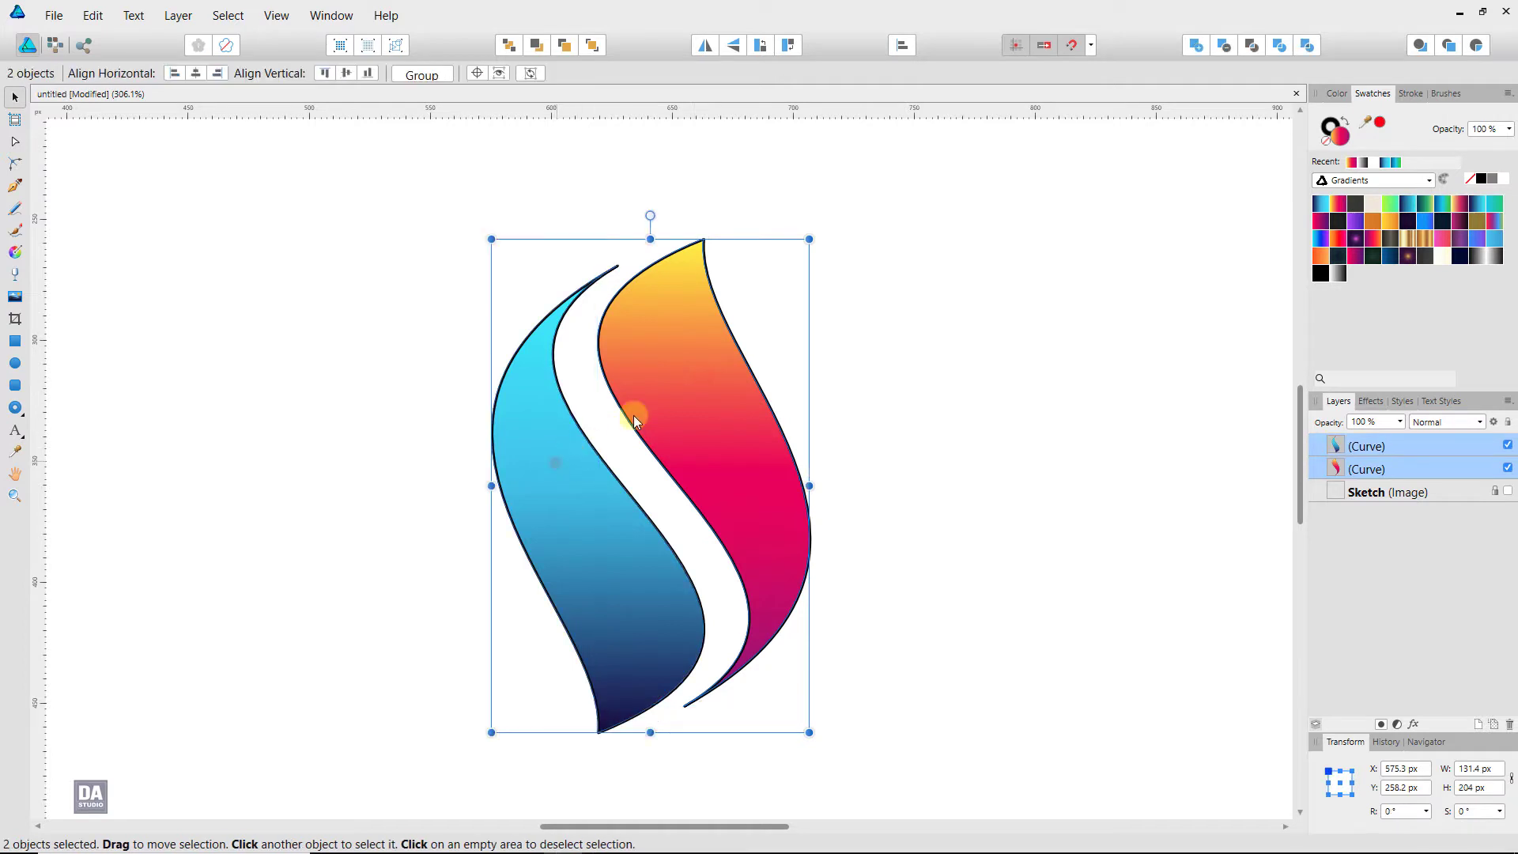
Set both leaves' stroke to None and redraw the right leaf's gradient from tip to base
click(1325, 139)
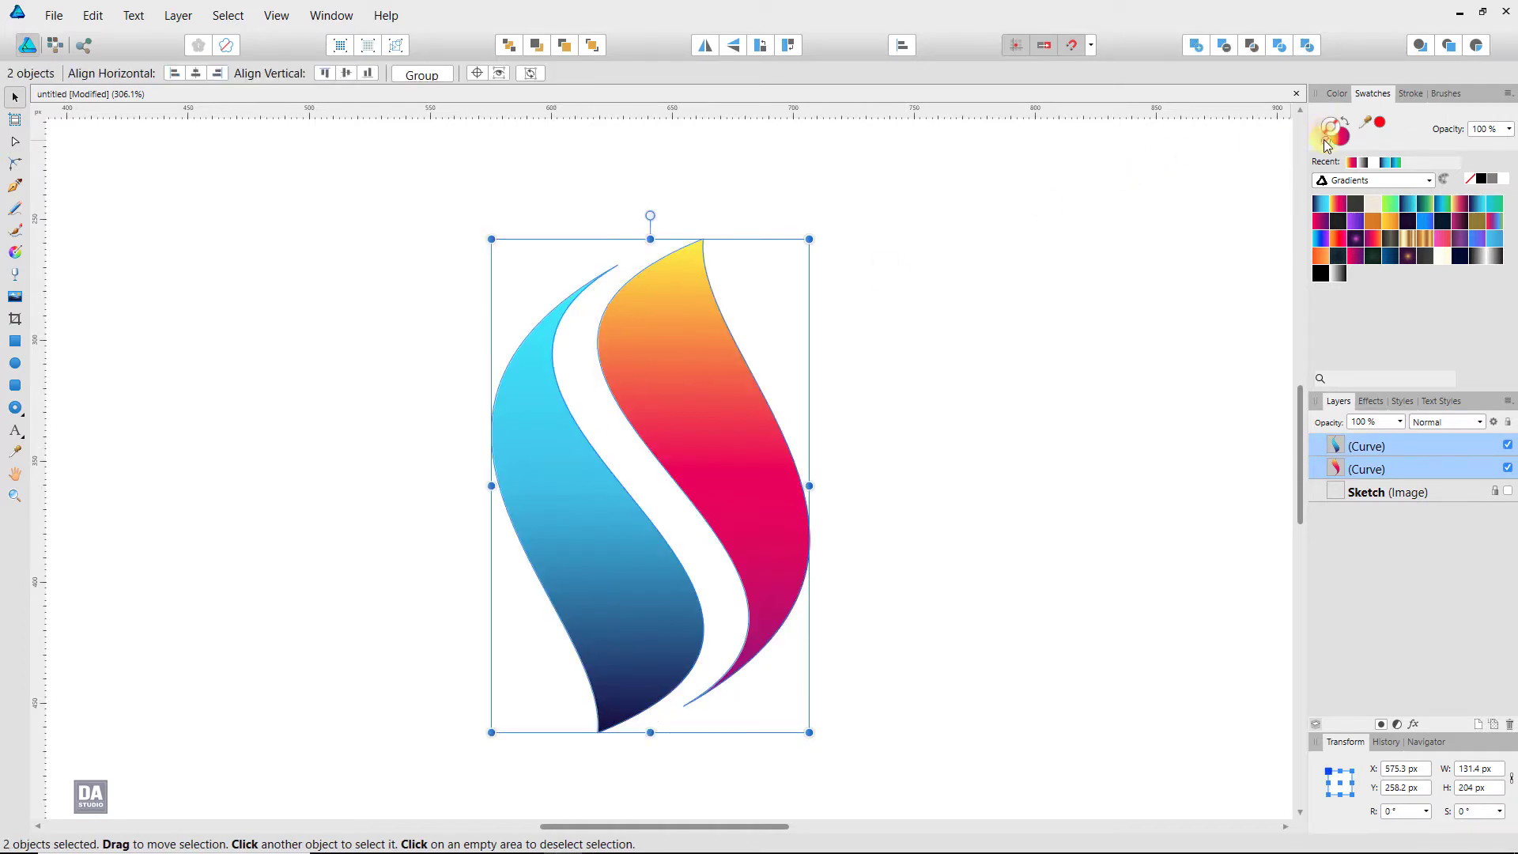
click(1069, 260)
click(15, 253)
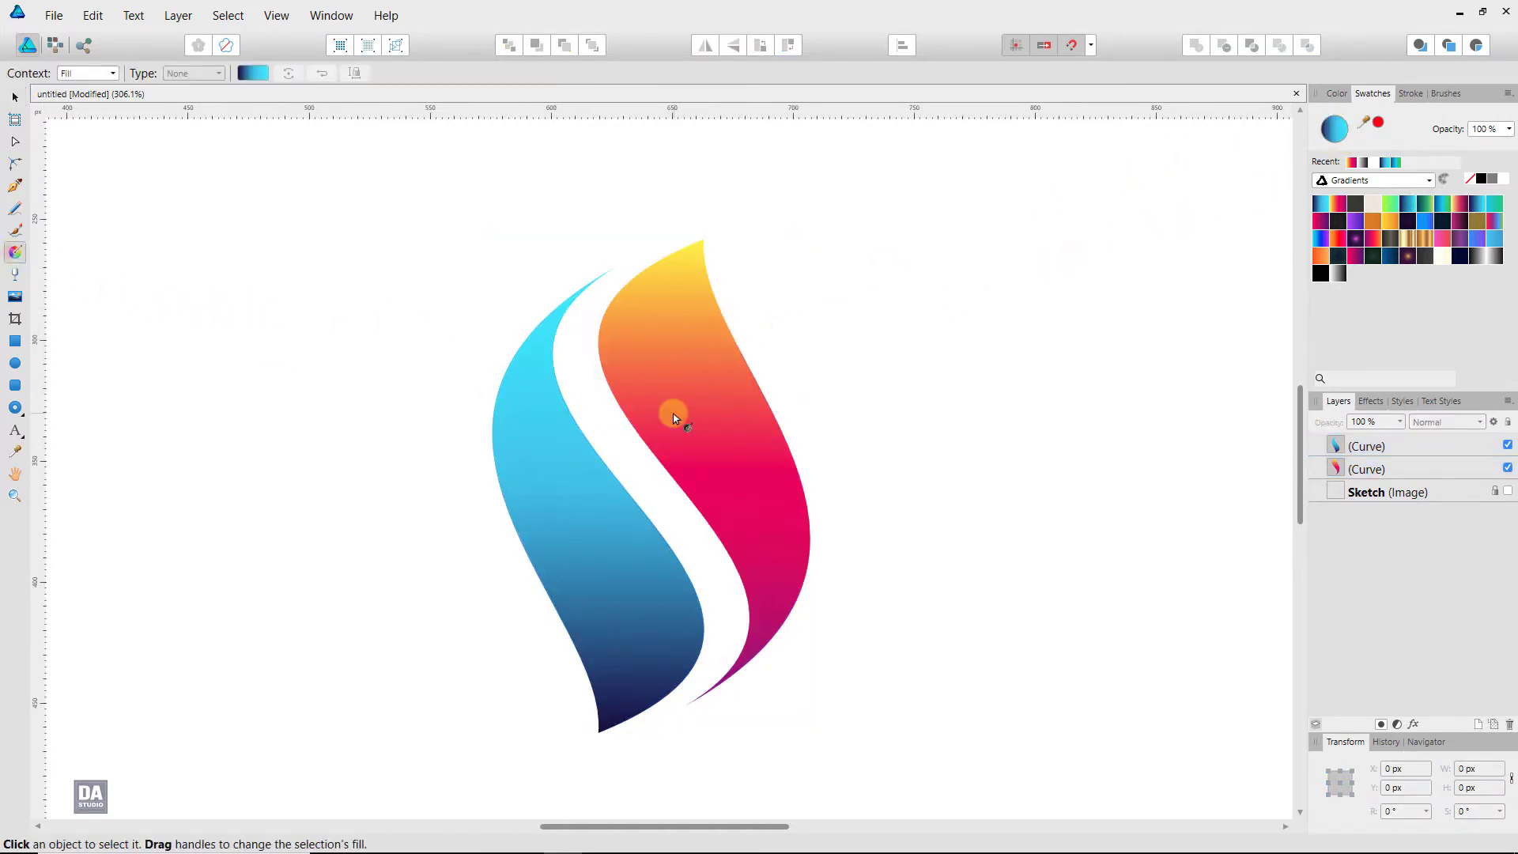
click(674, 409)
mouse_move(648, 266)
mouse_down()
mouse_move(771, 660)
mouse_move(756, 691)
mouse_move(743, 683)
mouse_up()
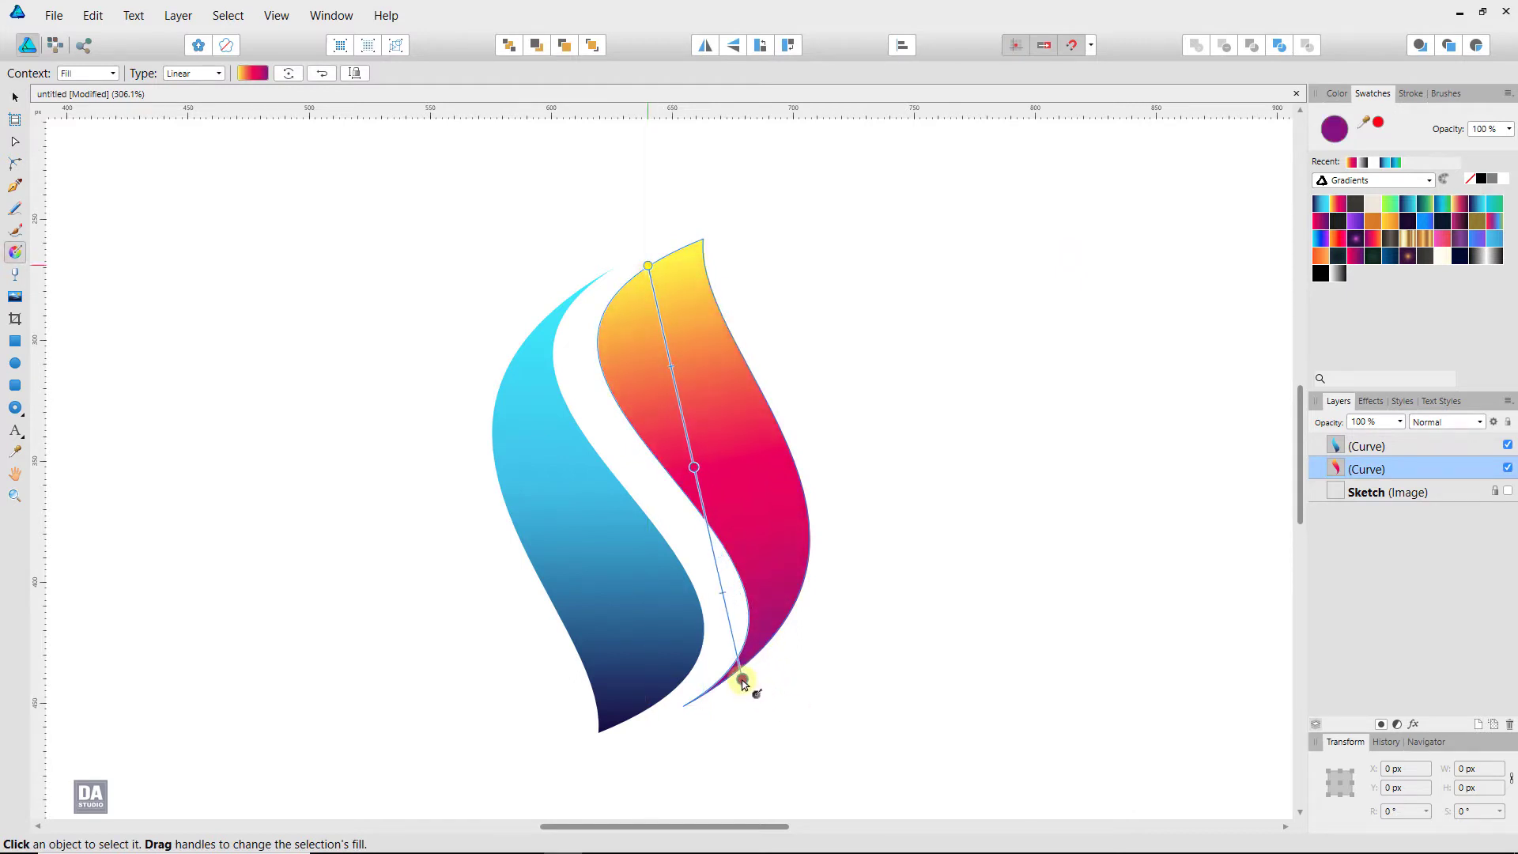
Redraw the left leaf's gradient reversed, navy at the tip and cyan at the base
click(643, 667)
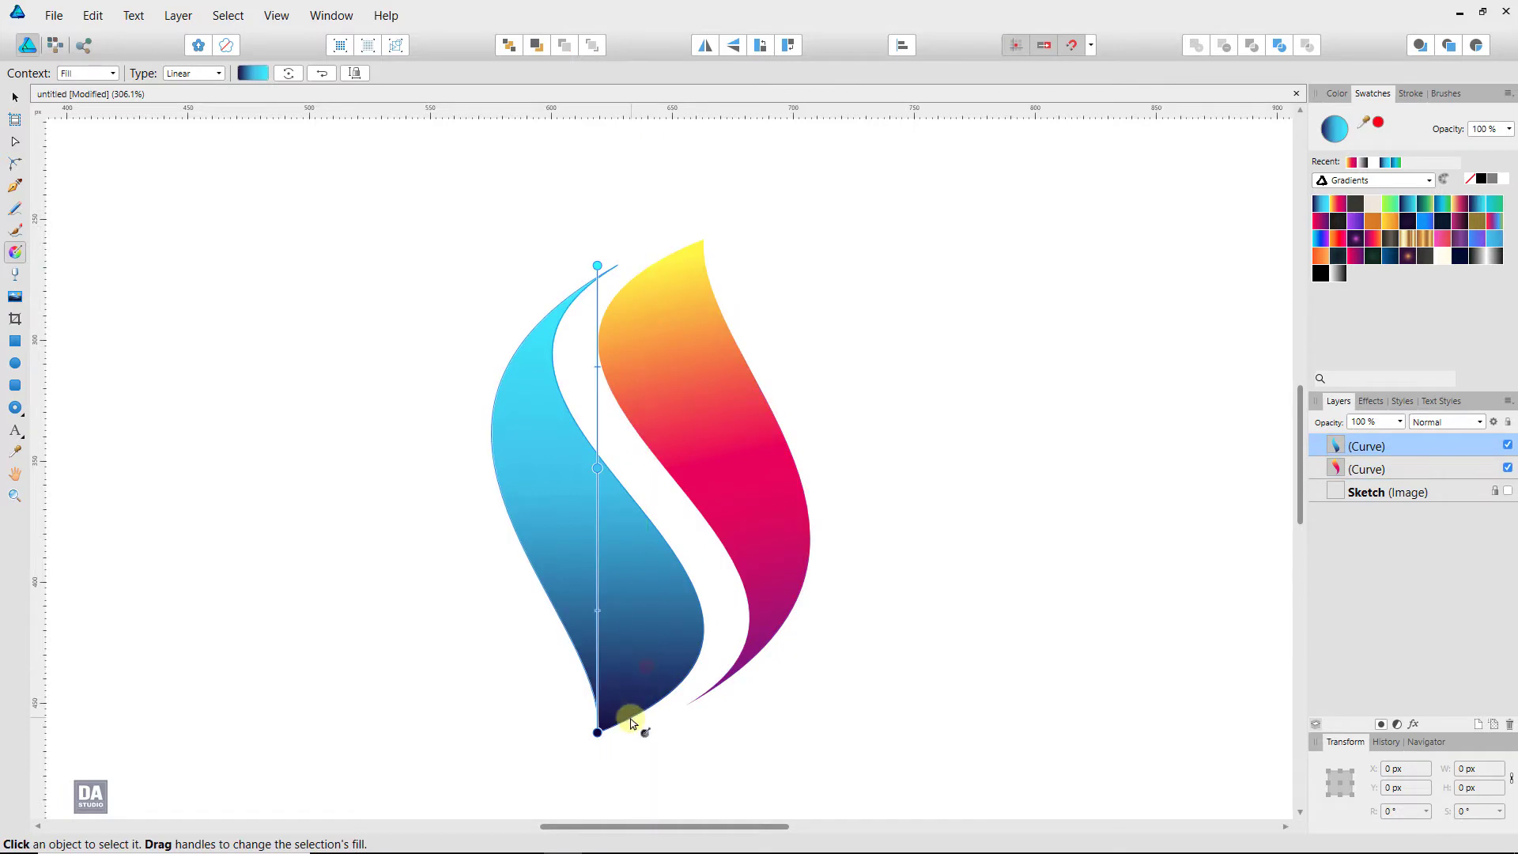
mouse_move(629, 716)
mouse_down()
mouse_move(597, 622)
mouse_move(576, 431)
mouse_up()
drag(579, 293, 629, 733)
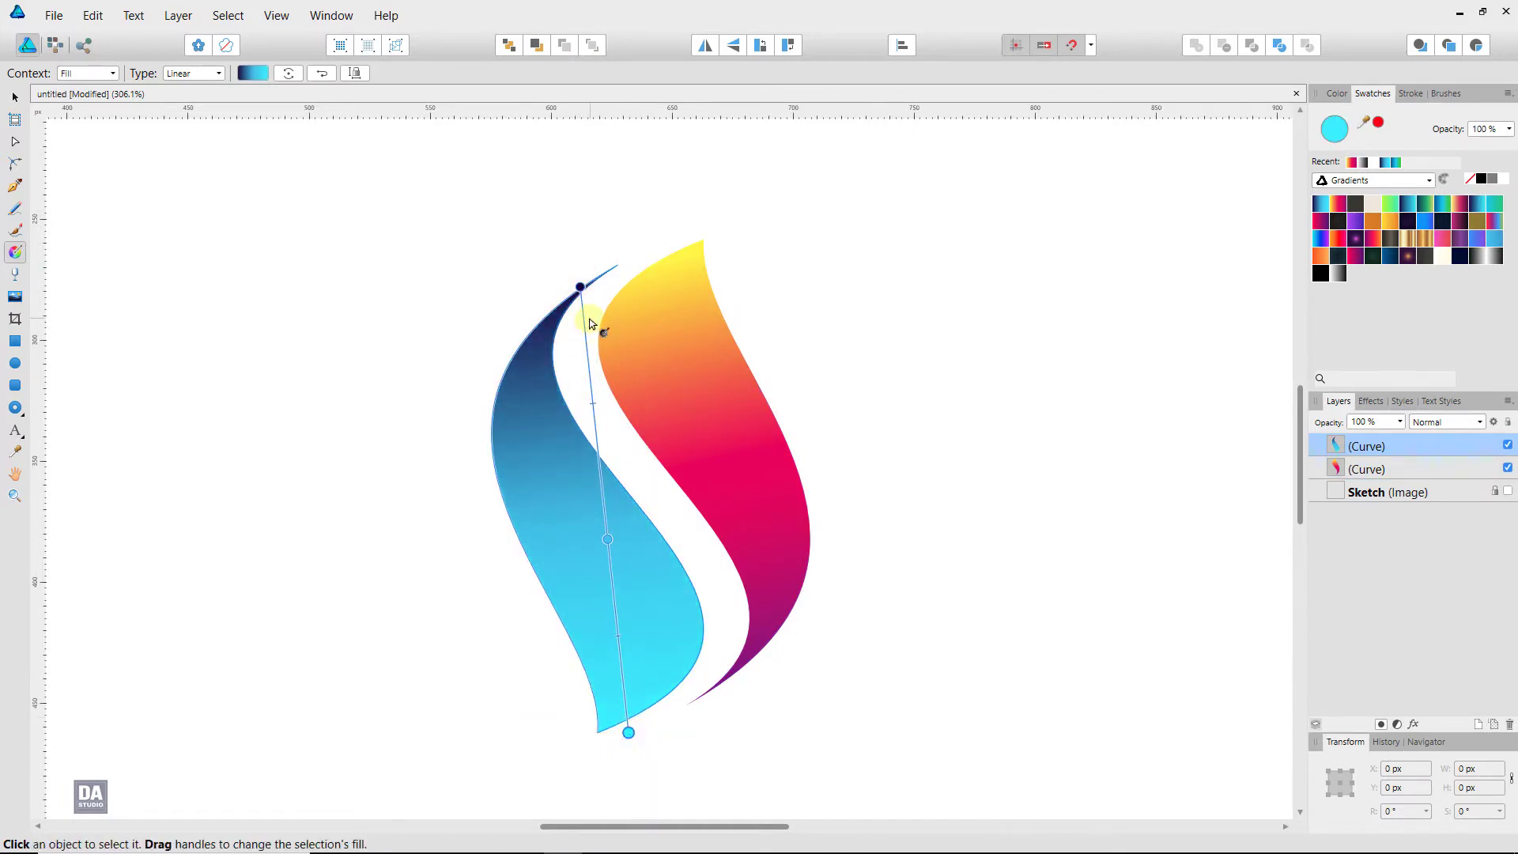
drag(581, 287, 589, 283)
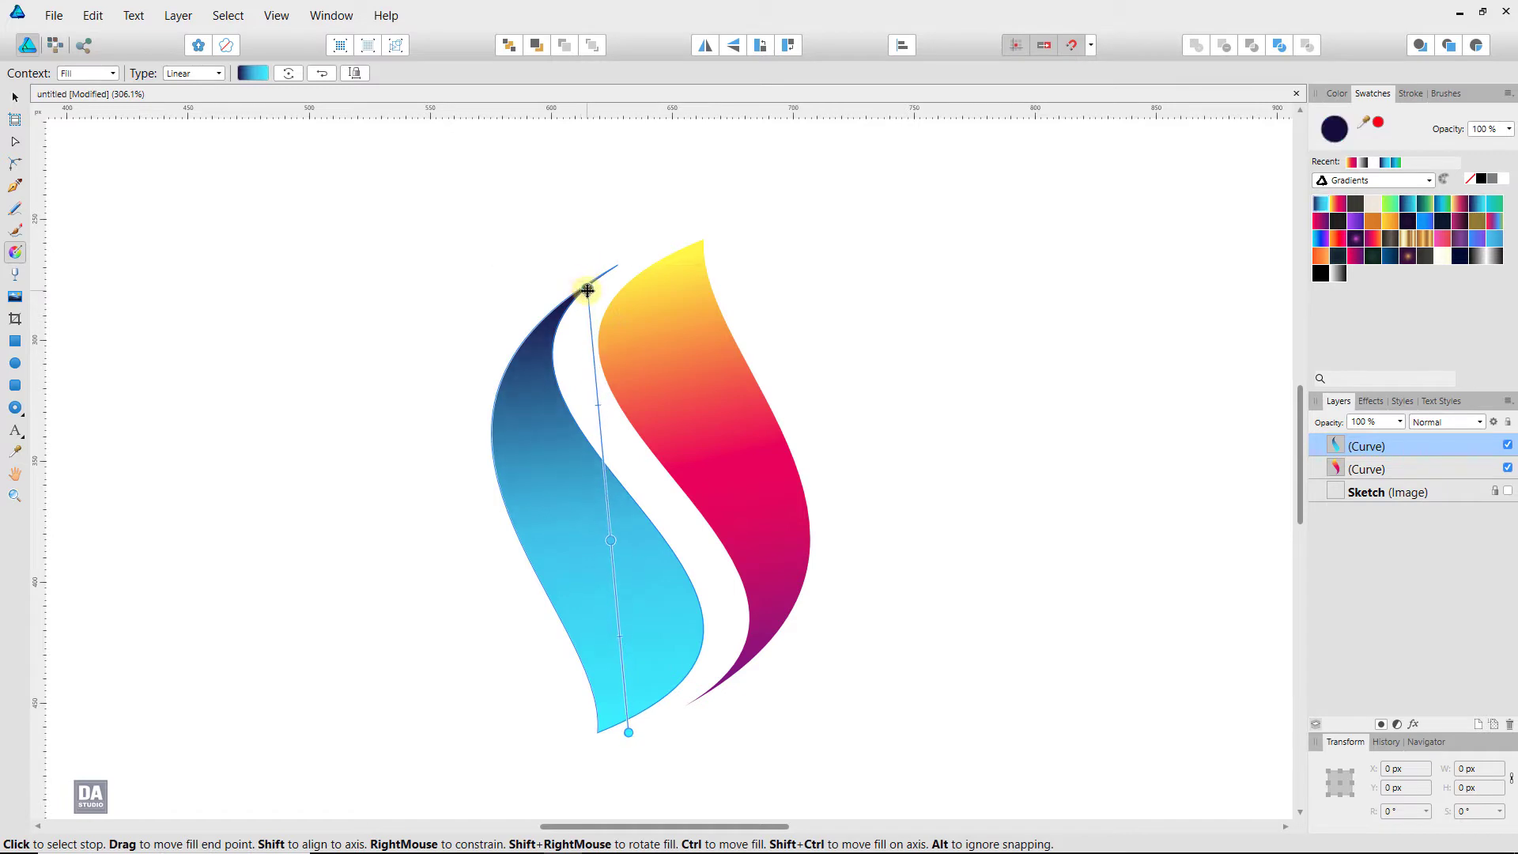
click(15, 97)
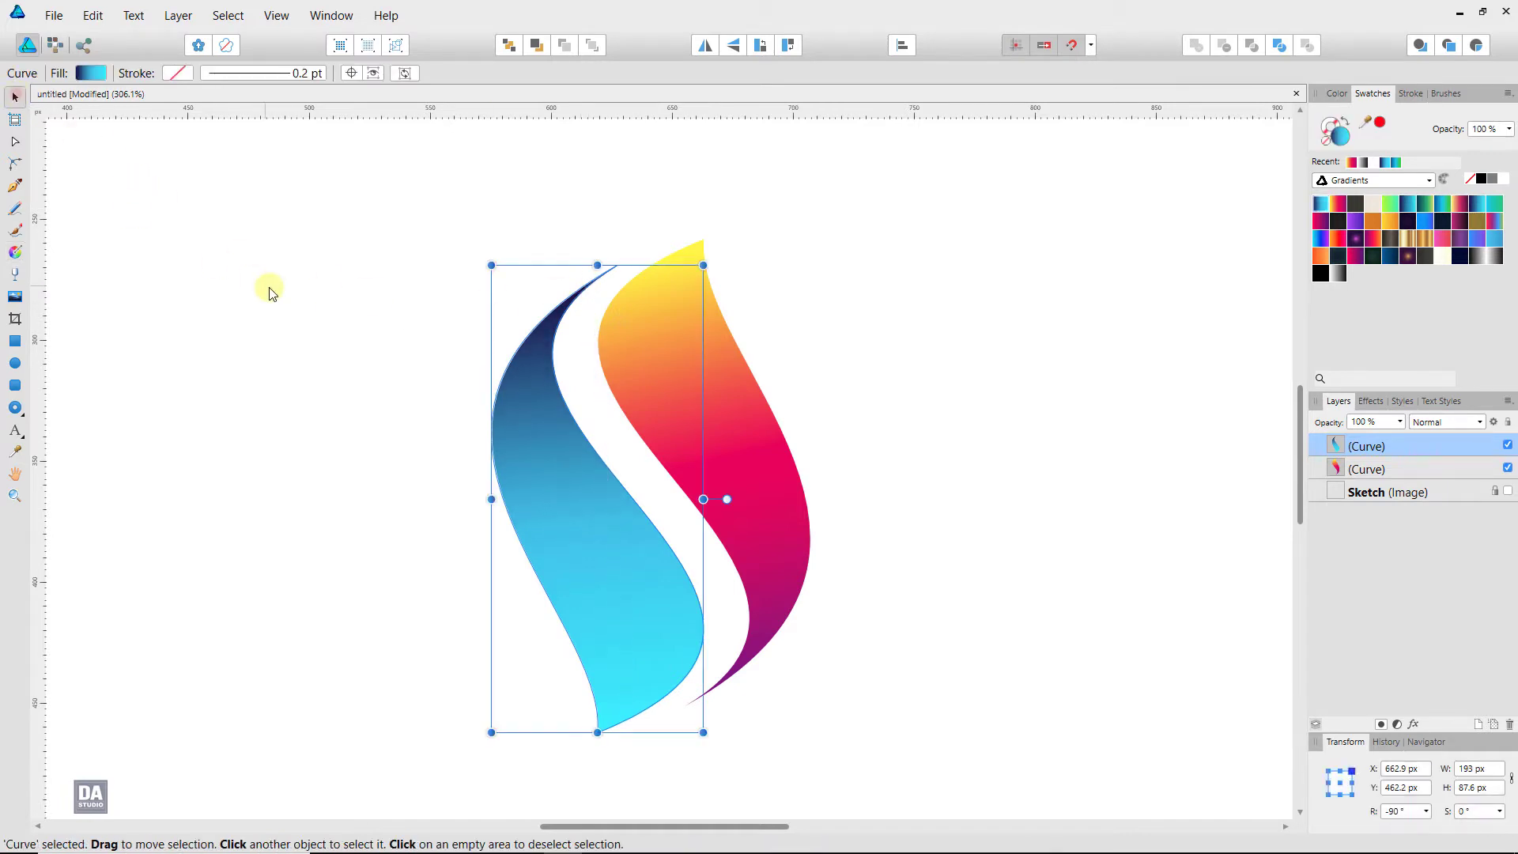
click(269, 287)
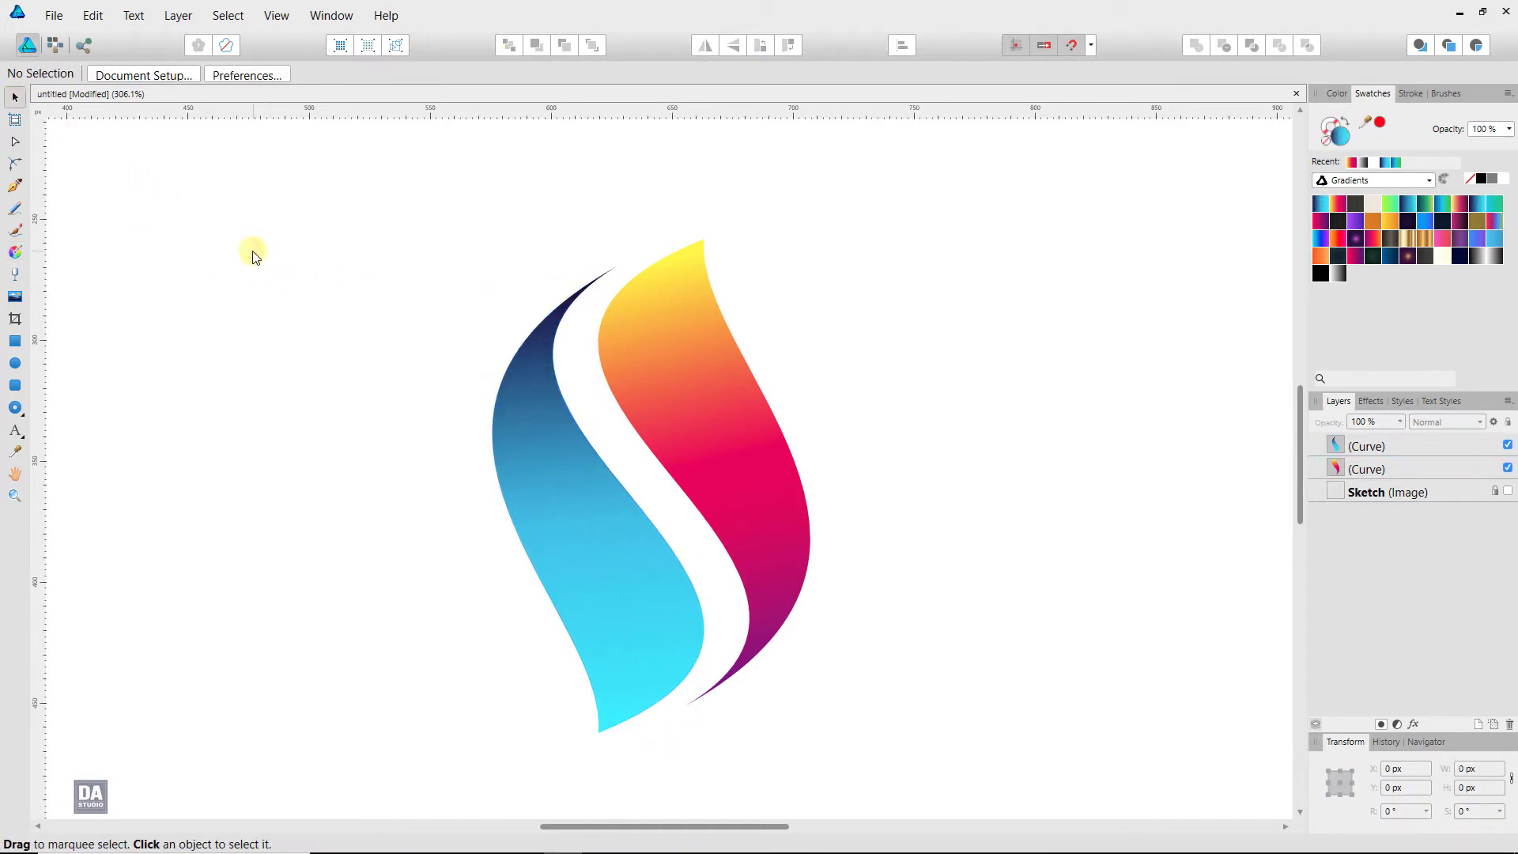
Draw a small closed crescent with a sharp top point inside the yellow leaf's tip
click(14, 186)
click(1453, 238)
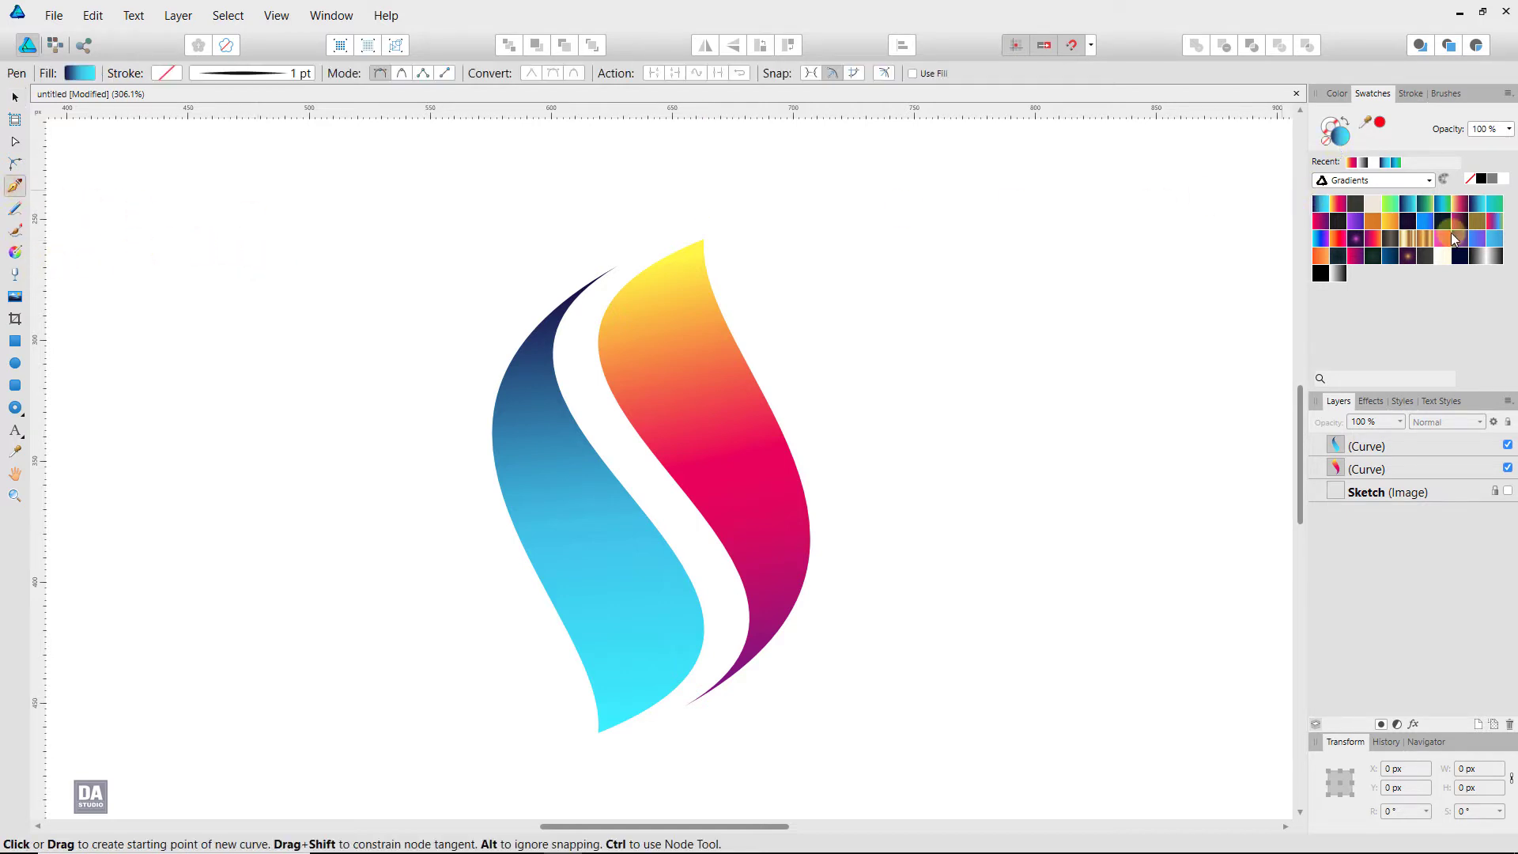
click(1339, 274)
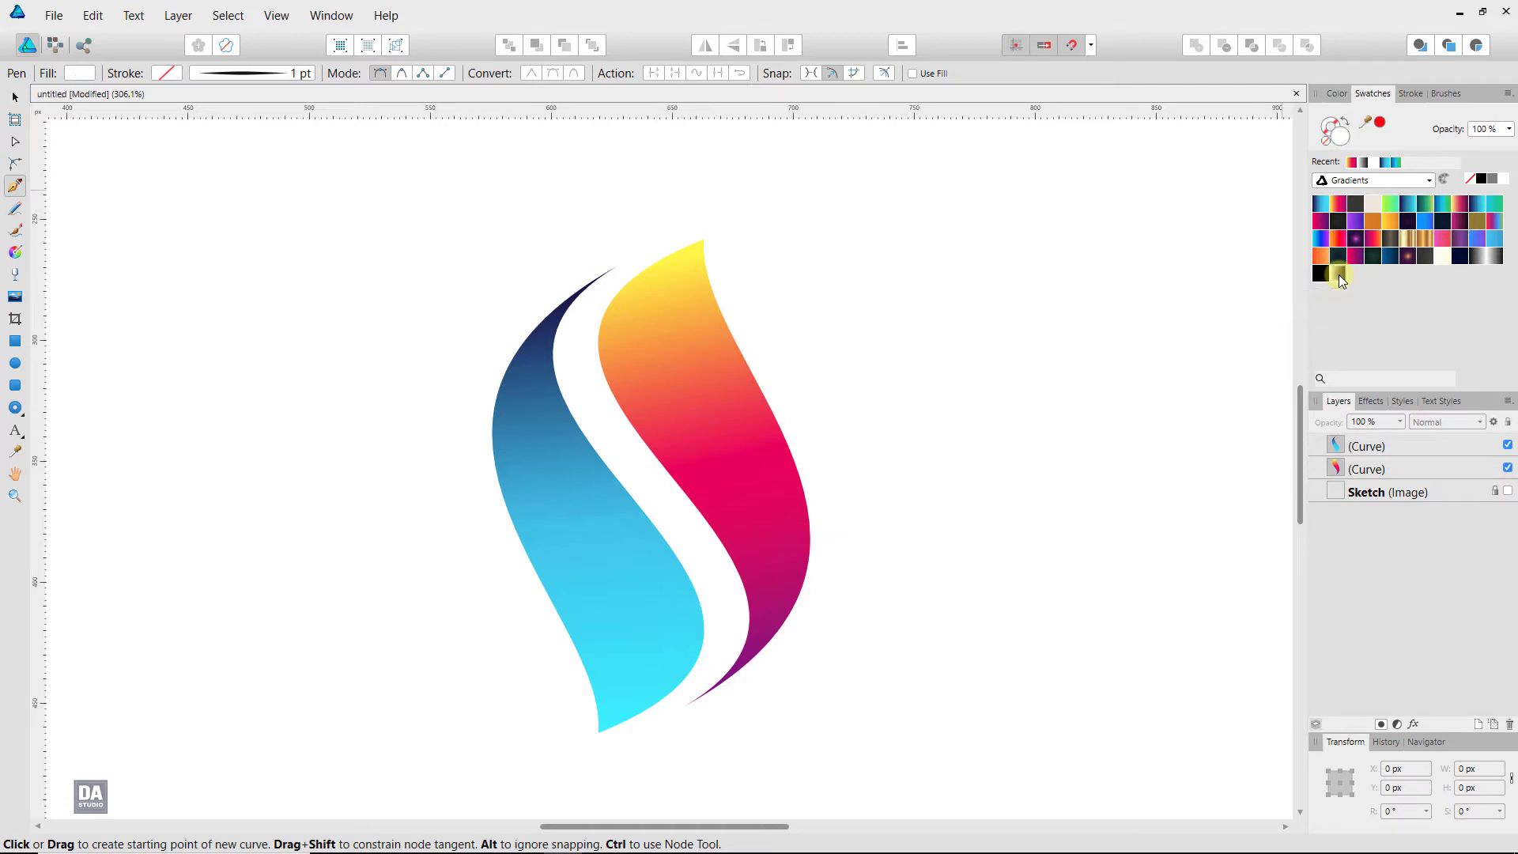
click(633, 397)
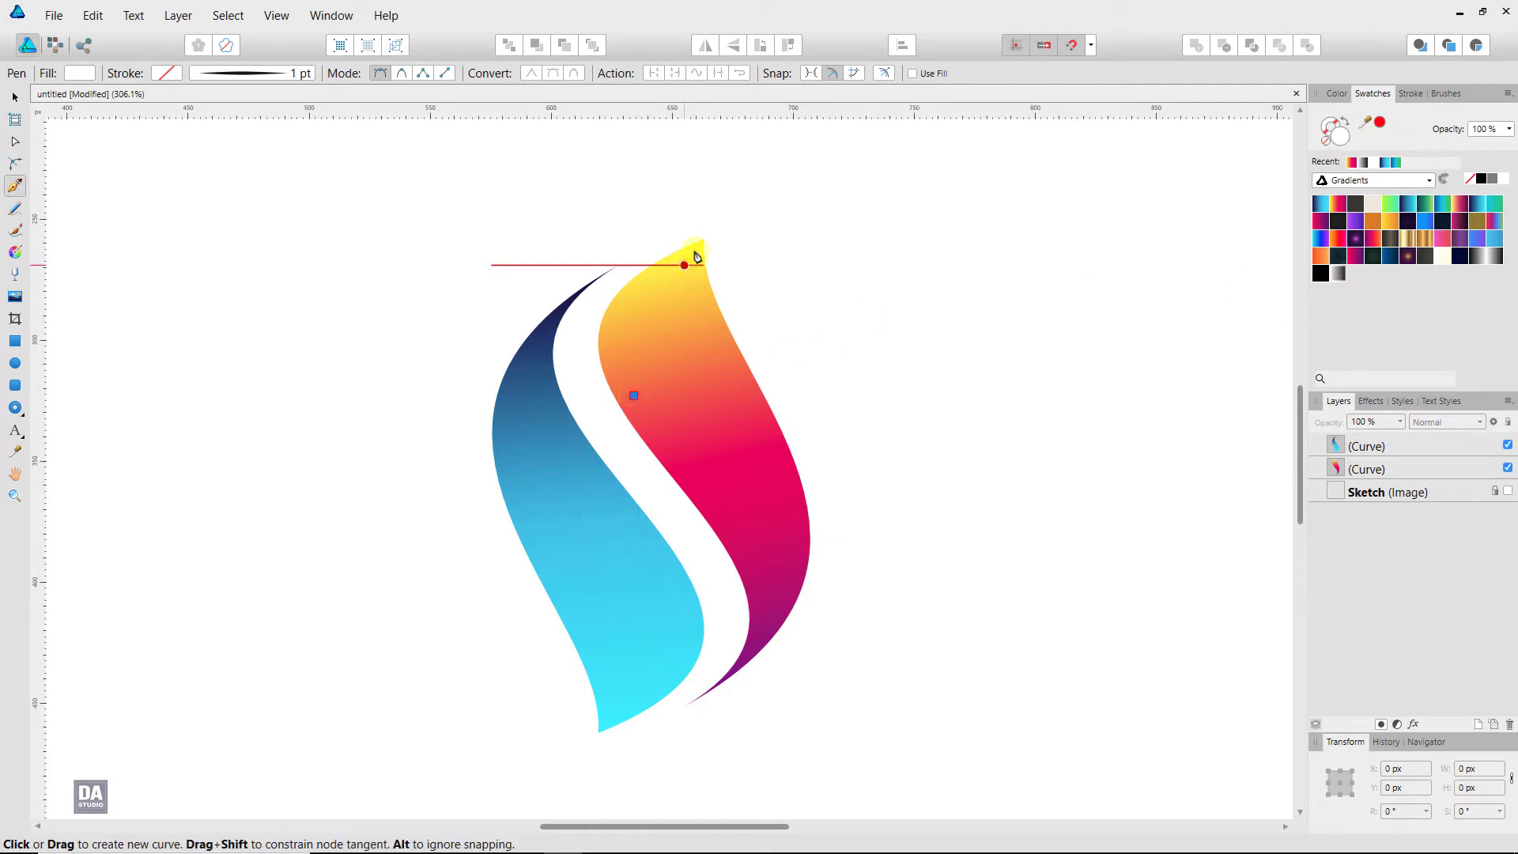
drag(685, 265, 802, 226)
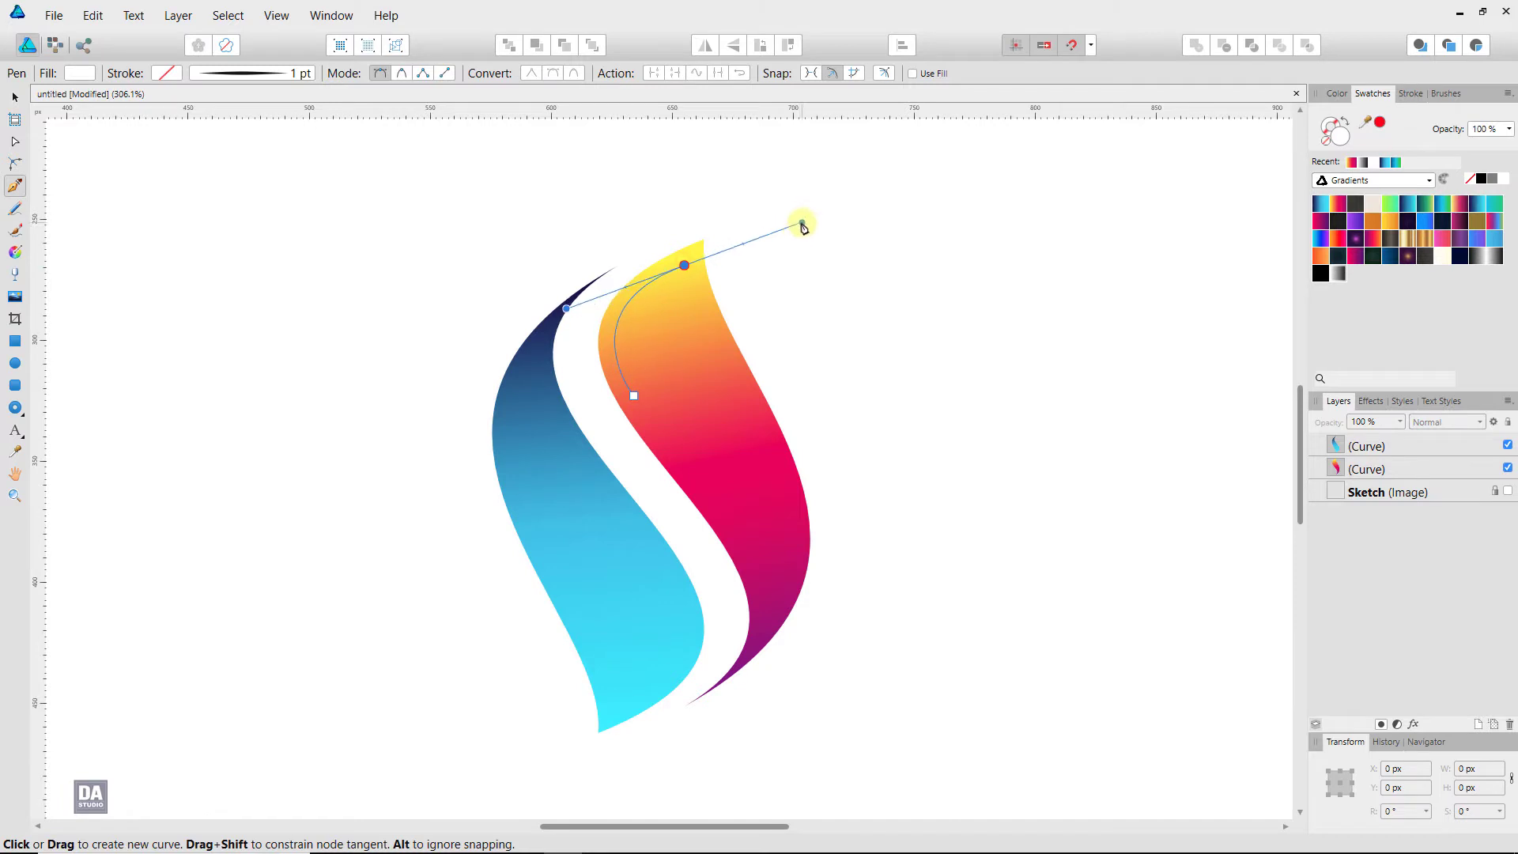
click(685, 266)
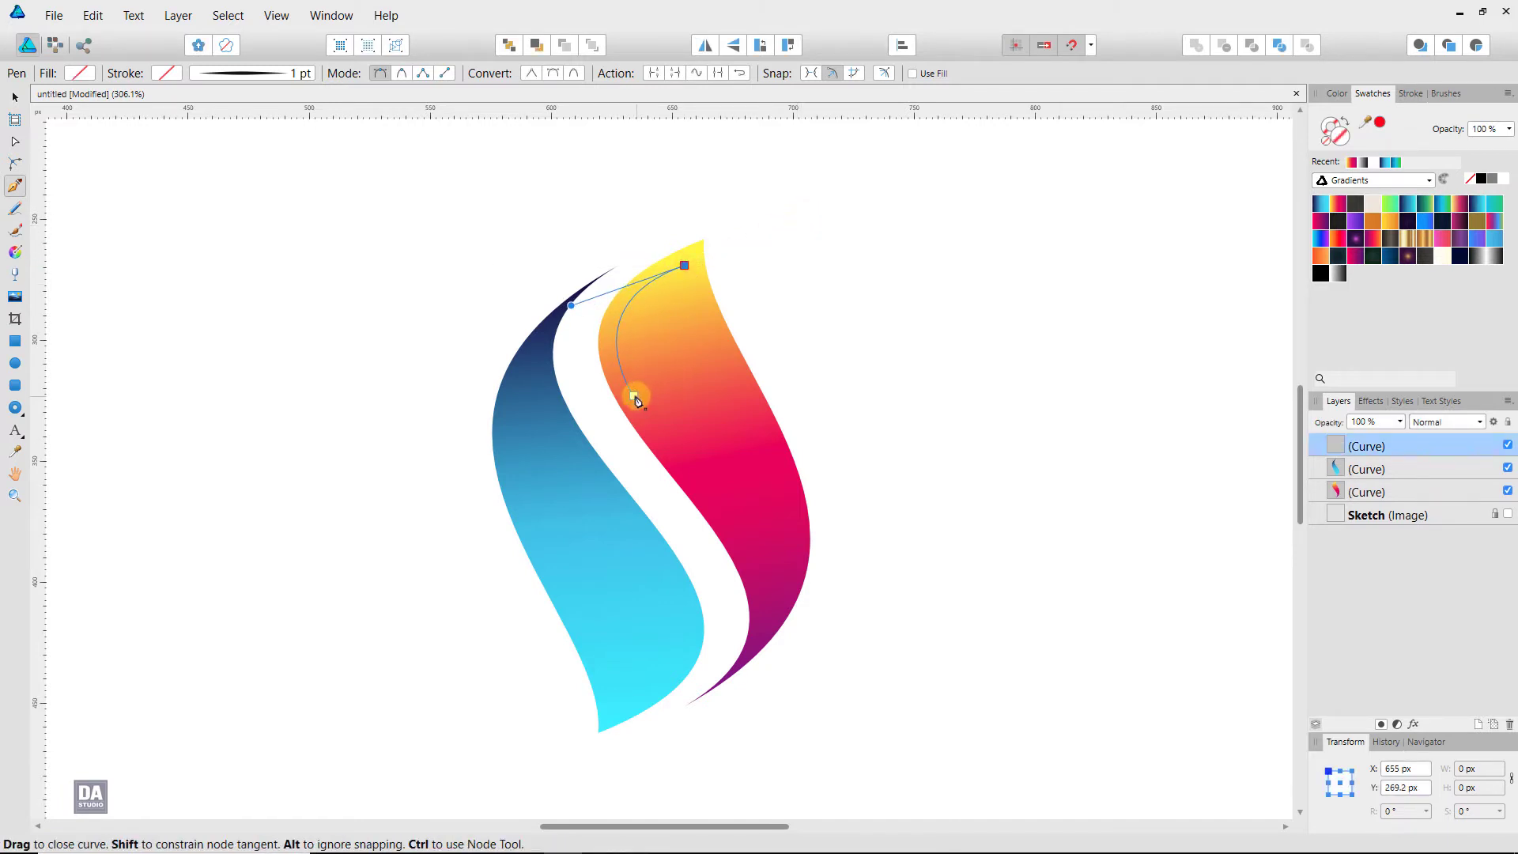
mouse_move(634, 396)
mouse_down()
mouse_move(668, 502)
mouse_move(661, 491)
mouse_up()
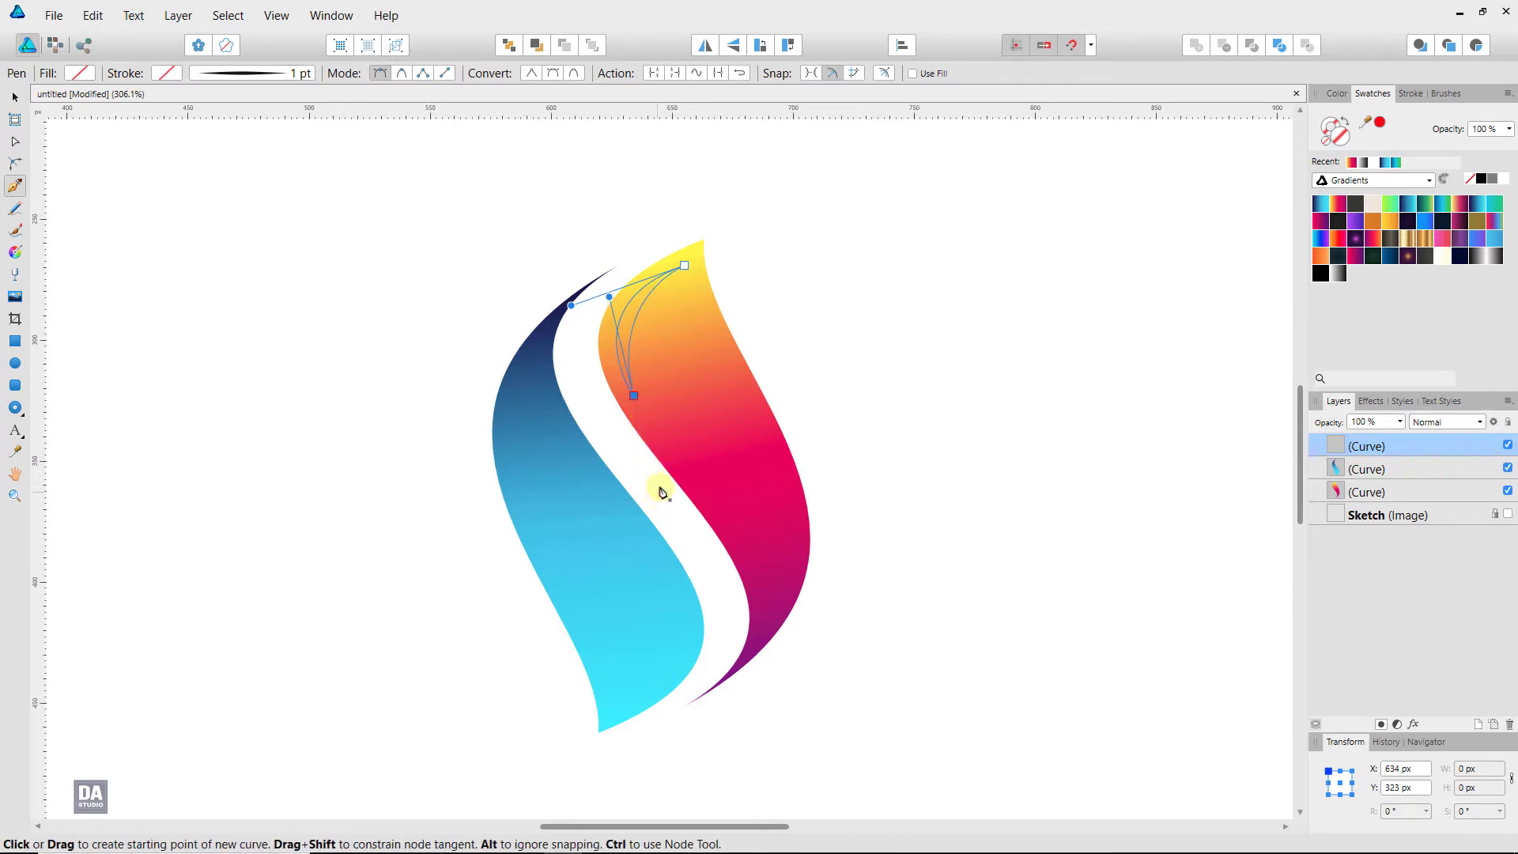
click(22, 103)
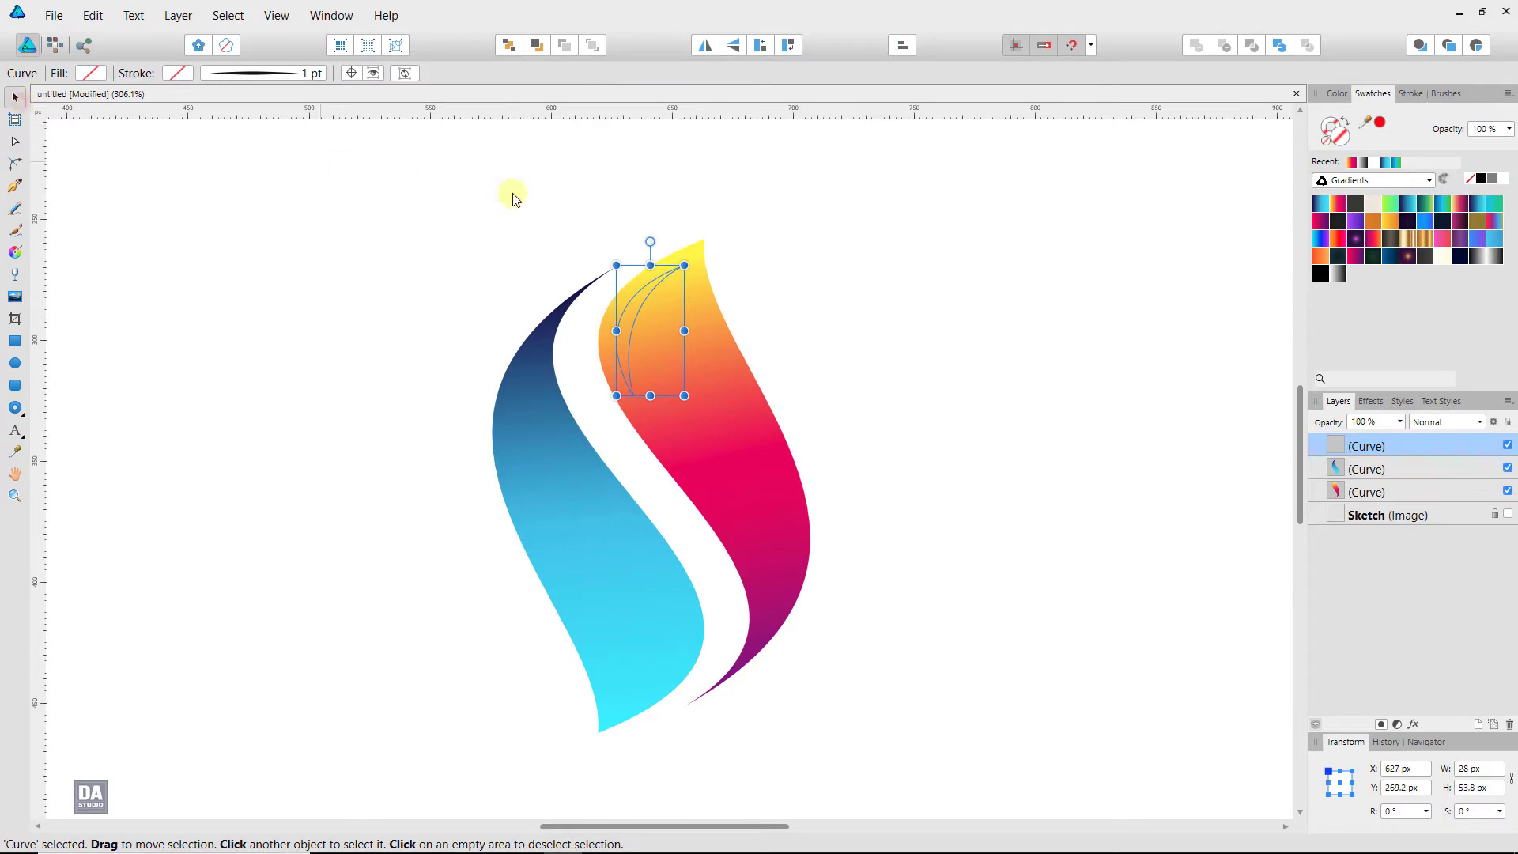
Fill the crescent with a white-to-transparent gradient angled across it
click(1339, 274)
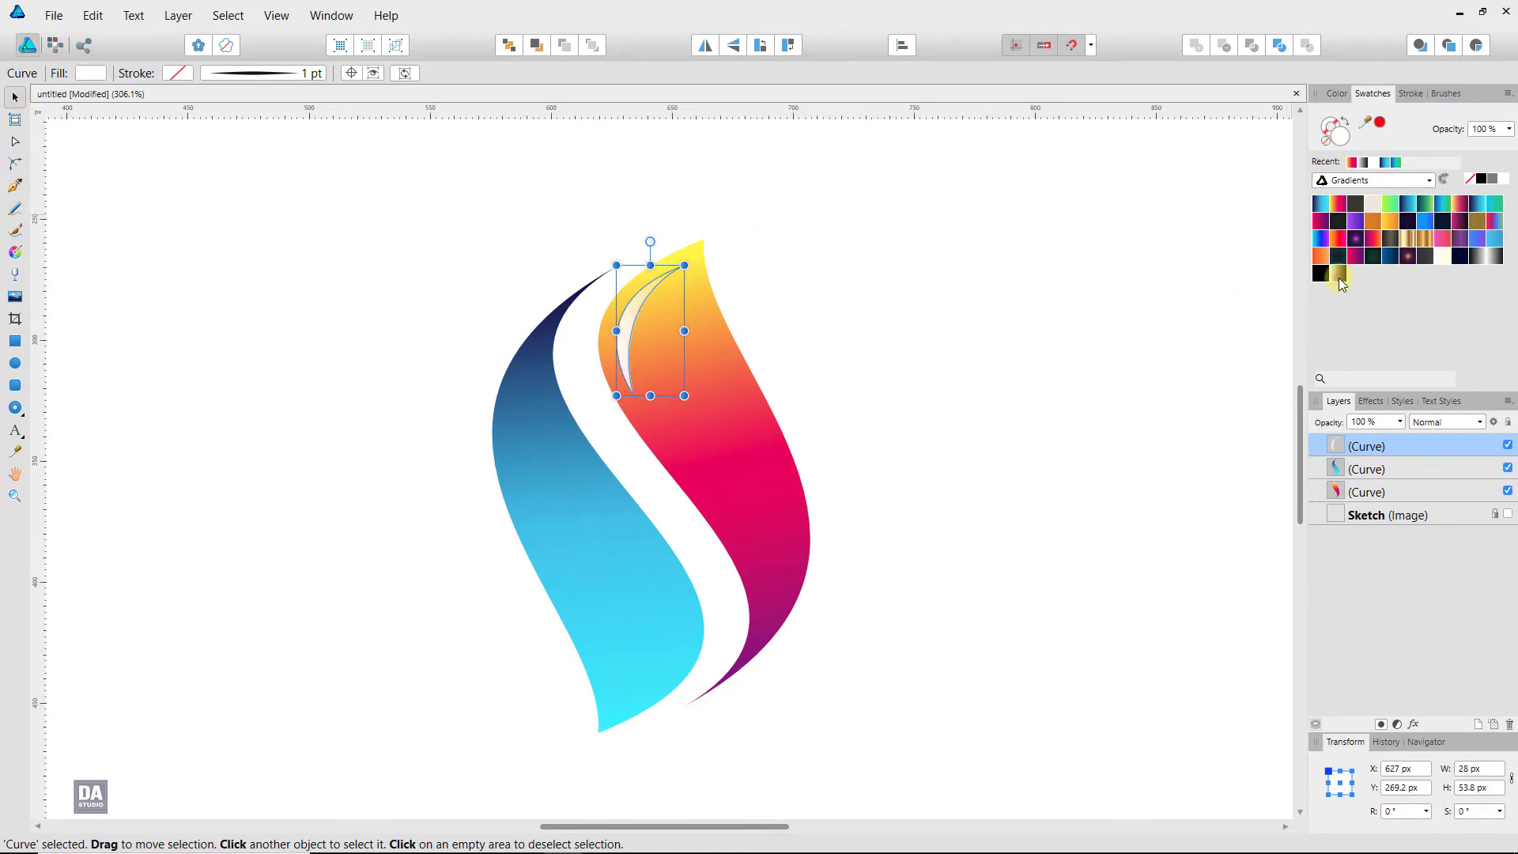
click(16, 253)
mouse_move(609, 317)
mouse_down()
mouse_move(695, 363)
mouse_move(685, 347)
mouse_up()
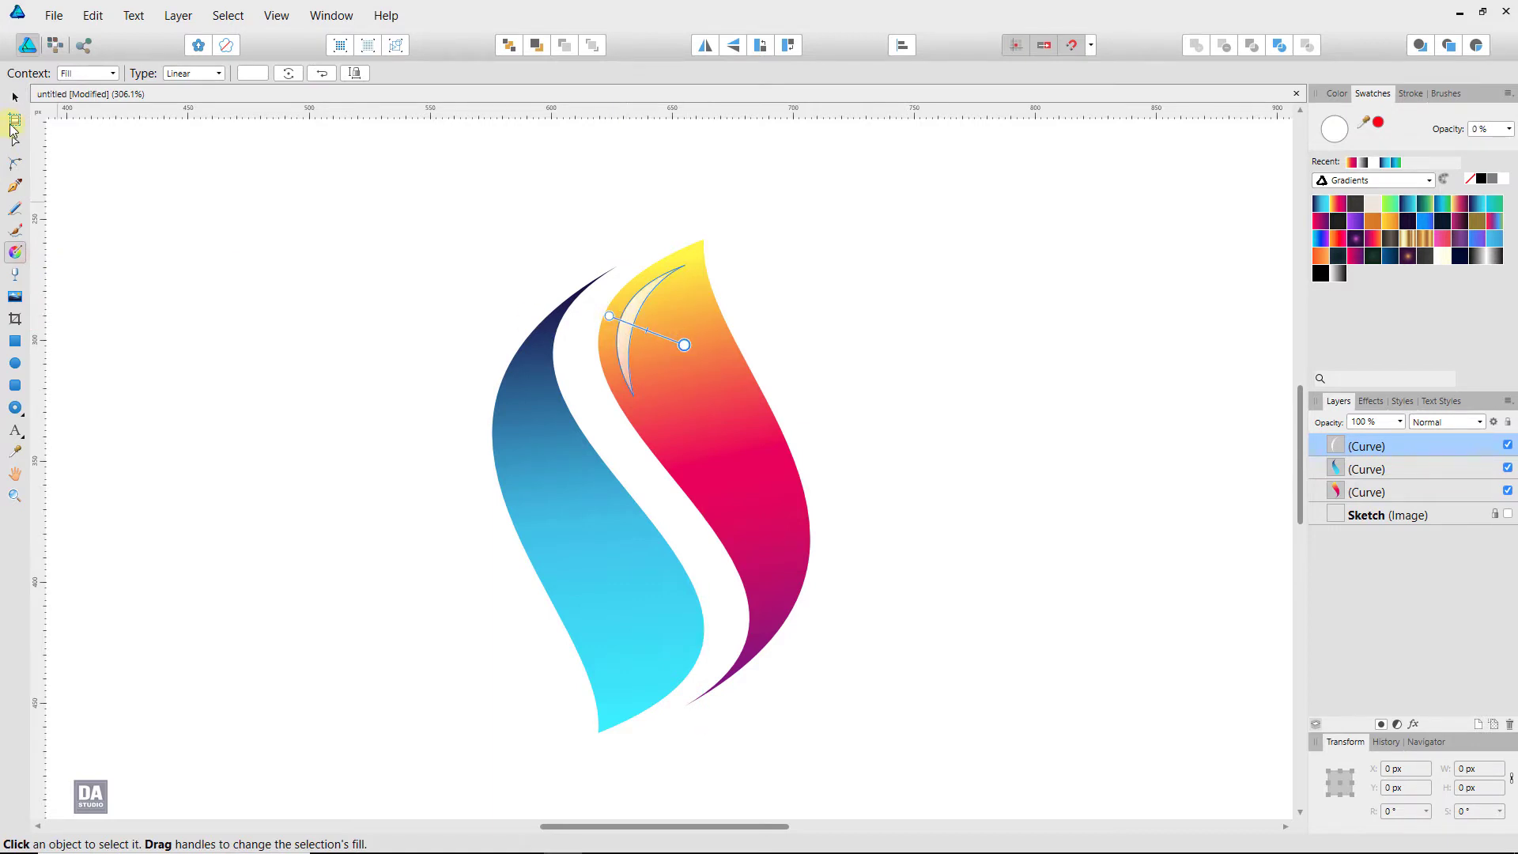
Give the yellow leaf's highlight a Gaussian Blur and set its blend mode to Overlay
click(15, 98)
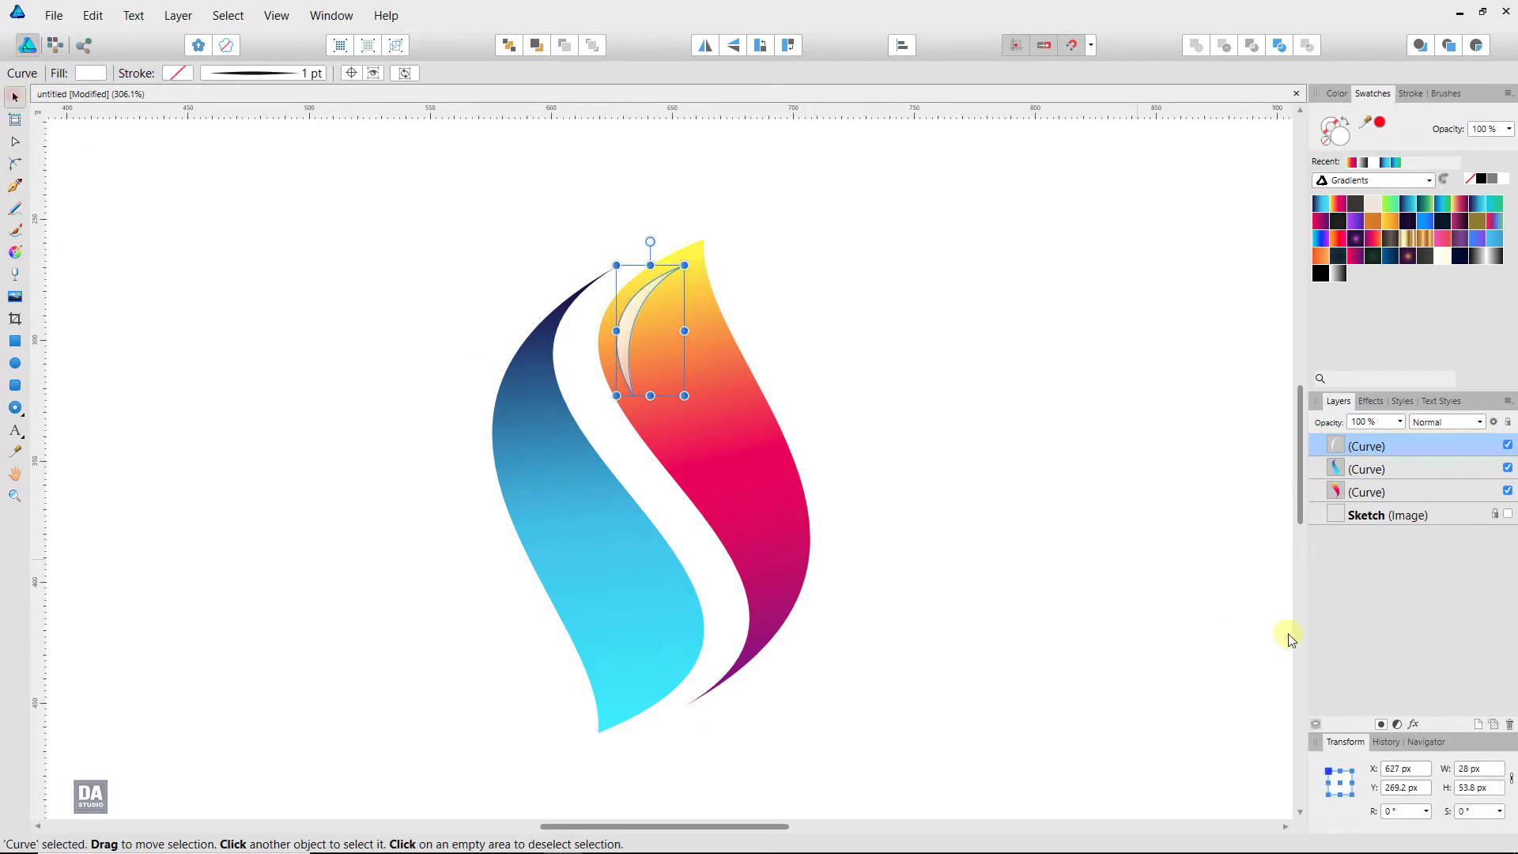
click(1416, 724)
mouse_move(479, 220)
mouse_down()
mouse_move(1093, 239)
mouse_move(1112, 263)
mouse_up()
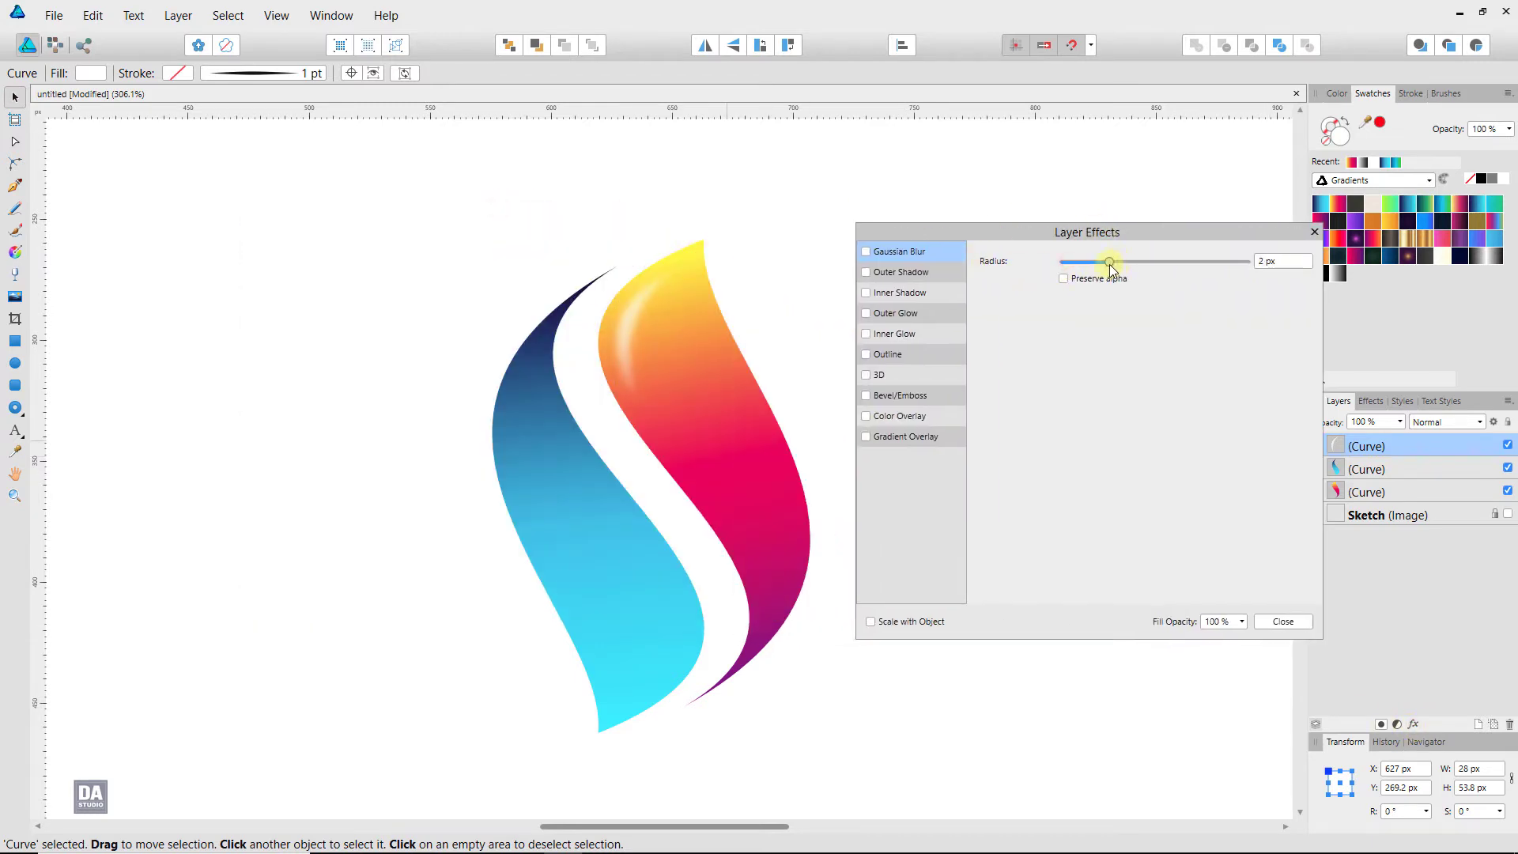
click(1274, 616)
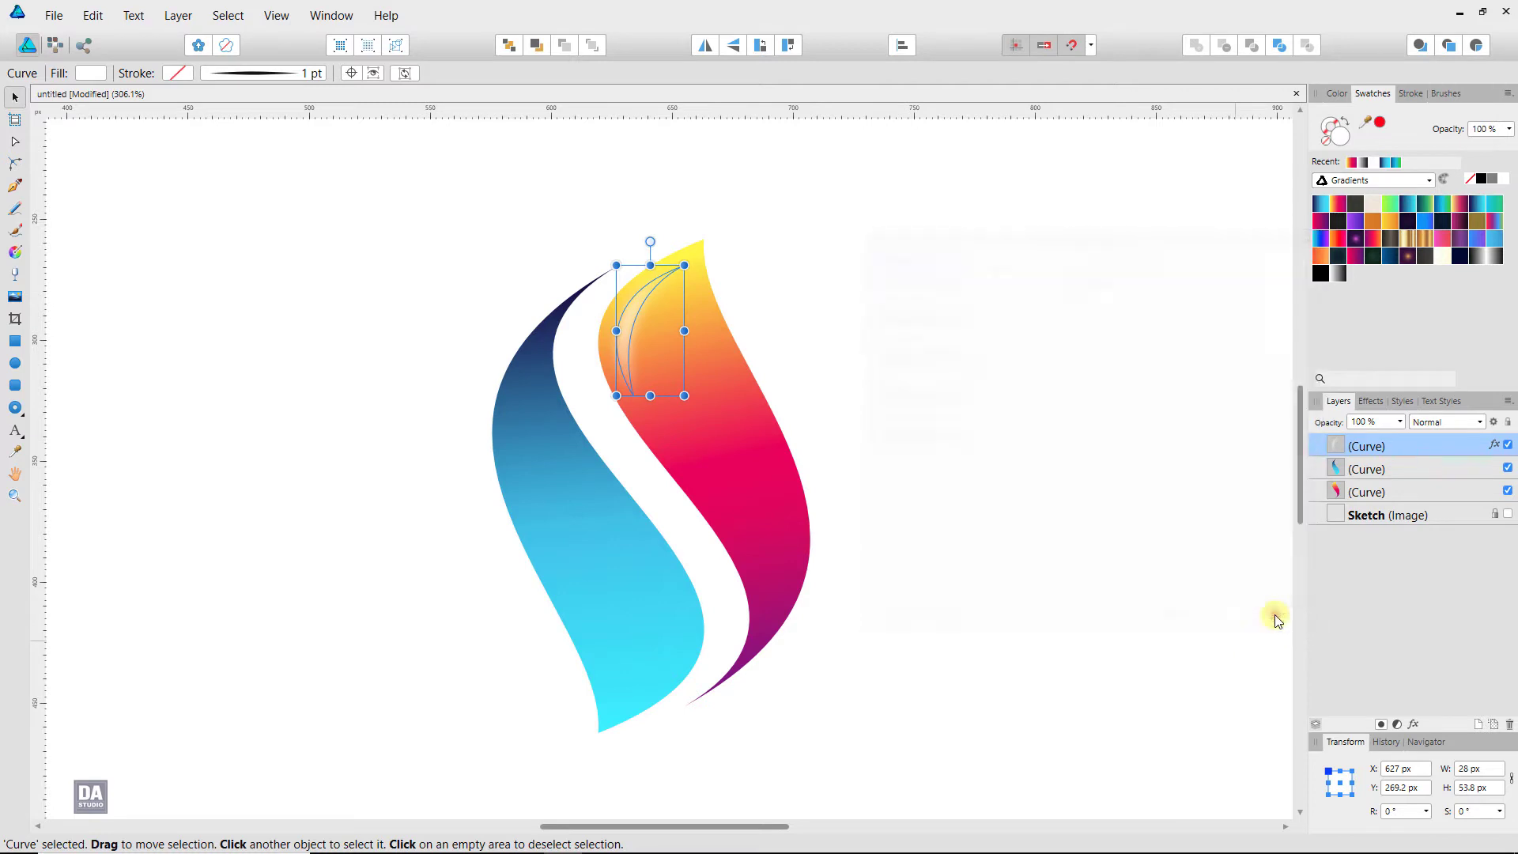
click(1466, 428)
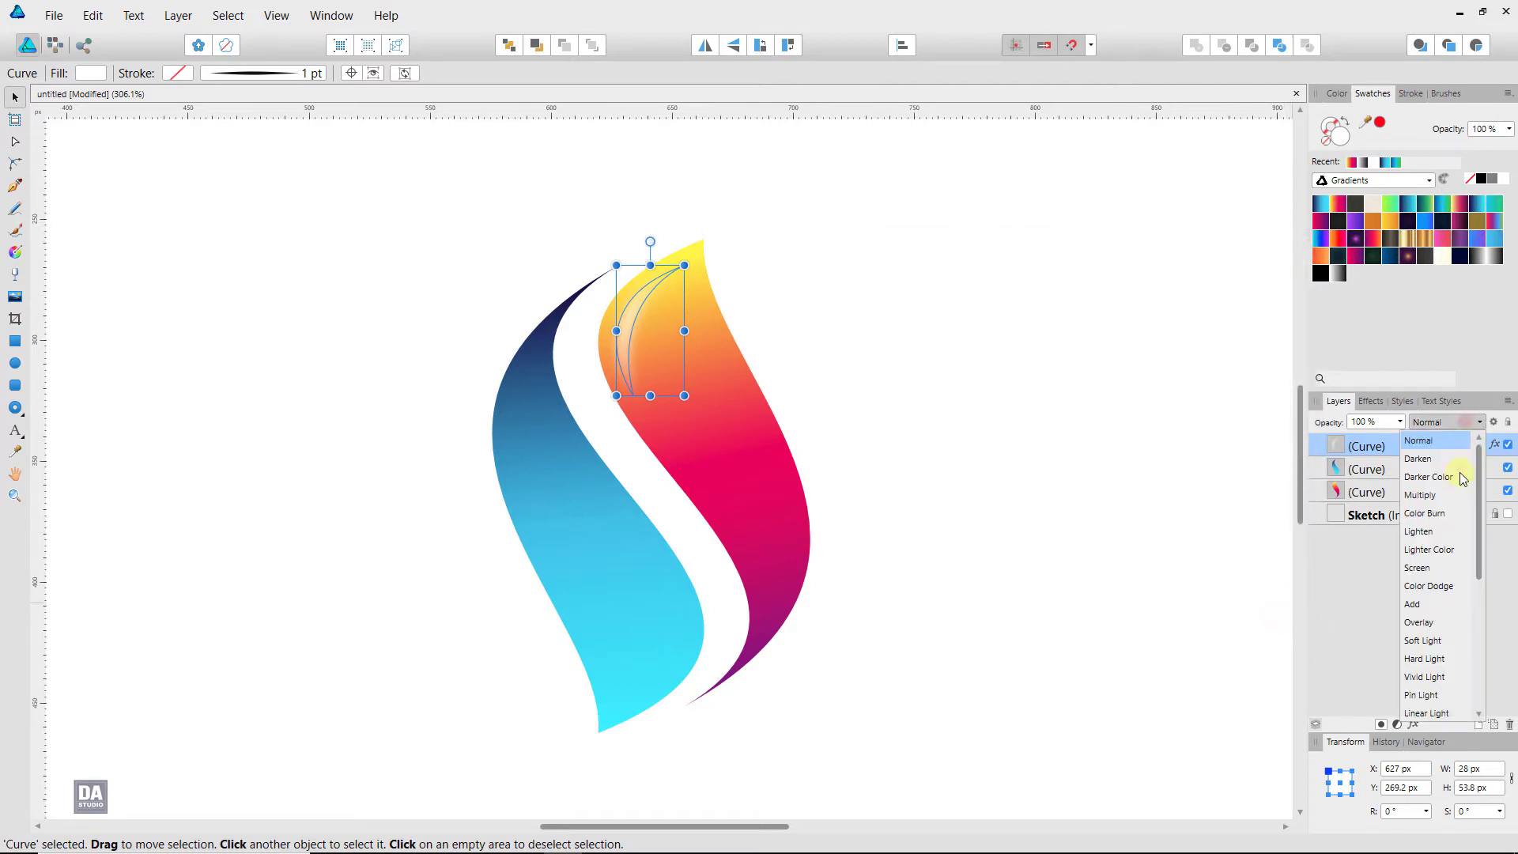
click(1438, 625)
click(939, 504)
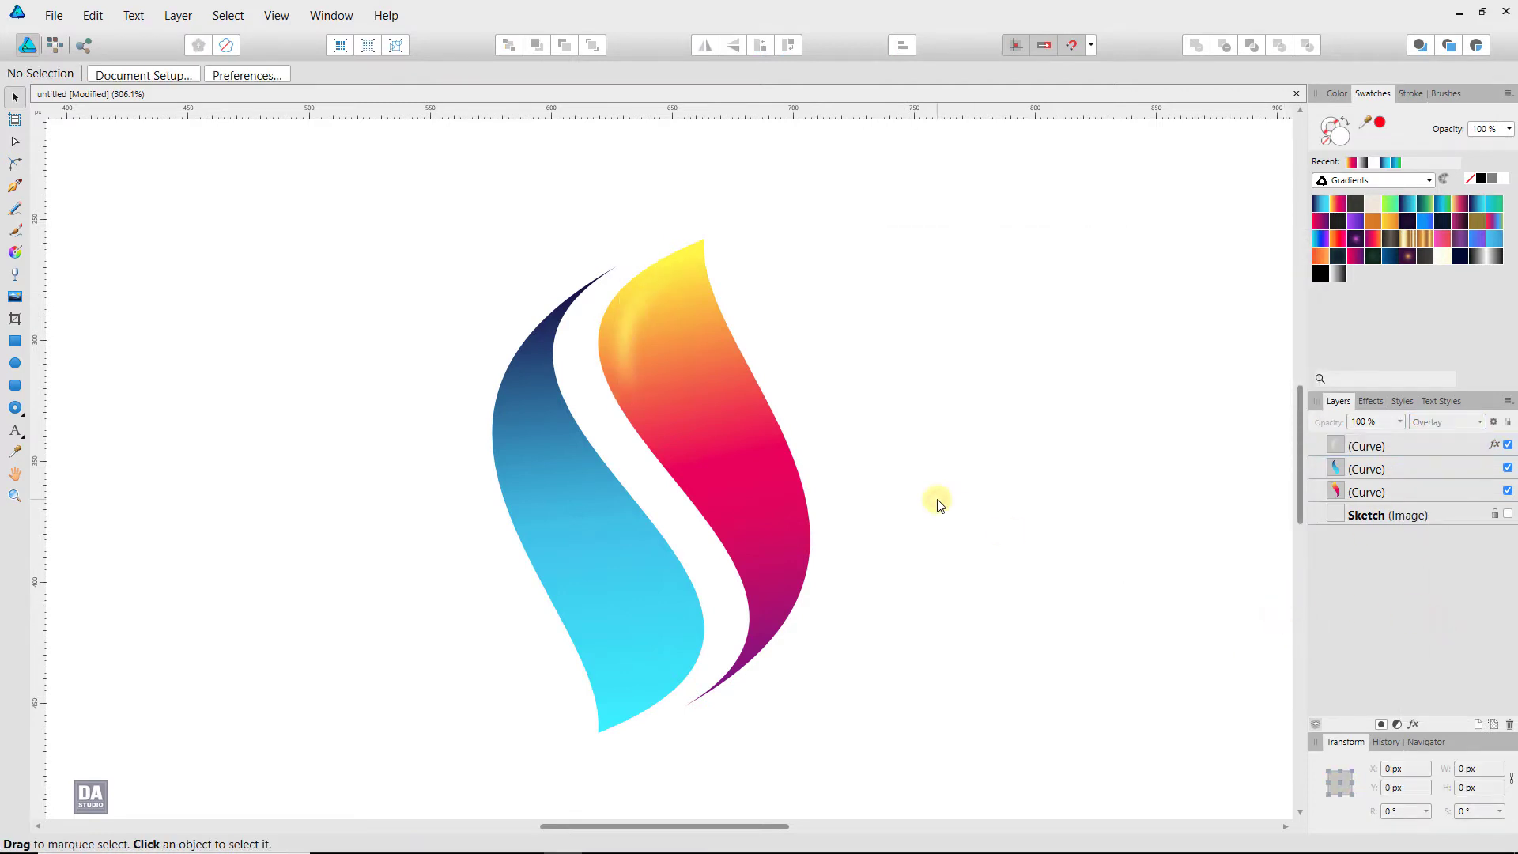
Widen the highlight slightly to the left
click(638, 356)
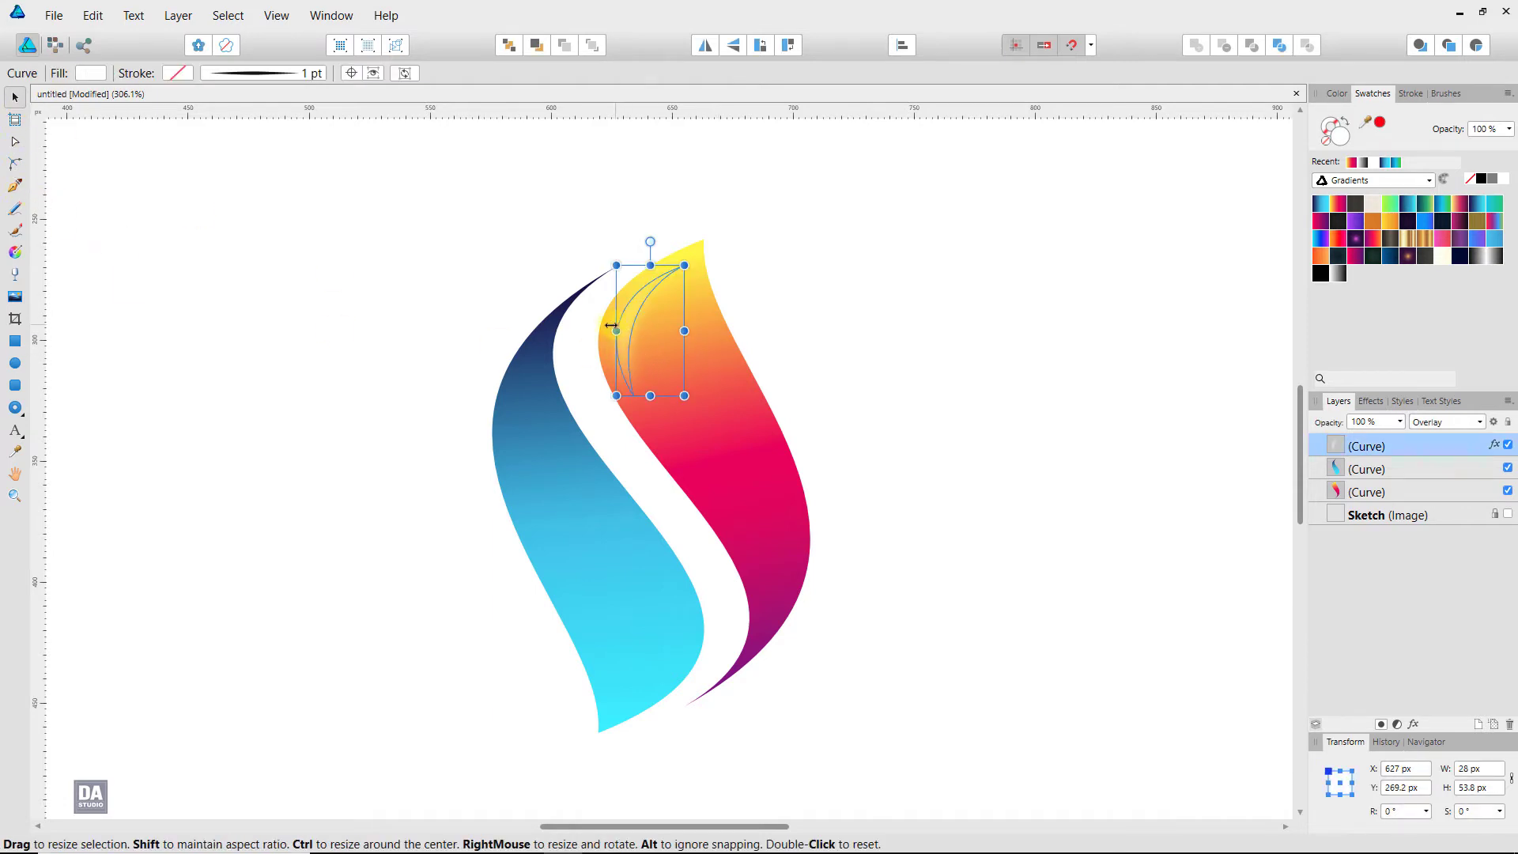
drag(616, 330, 686, 335)
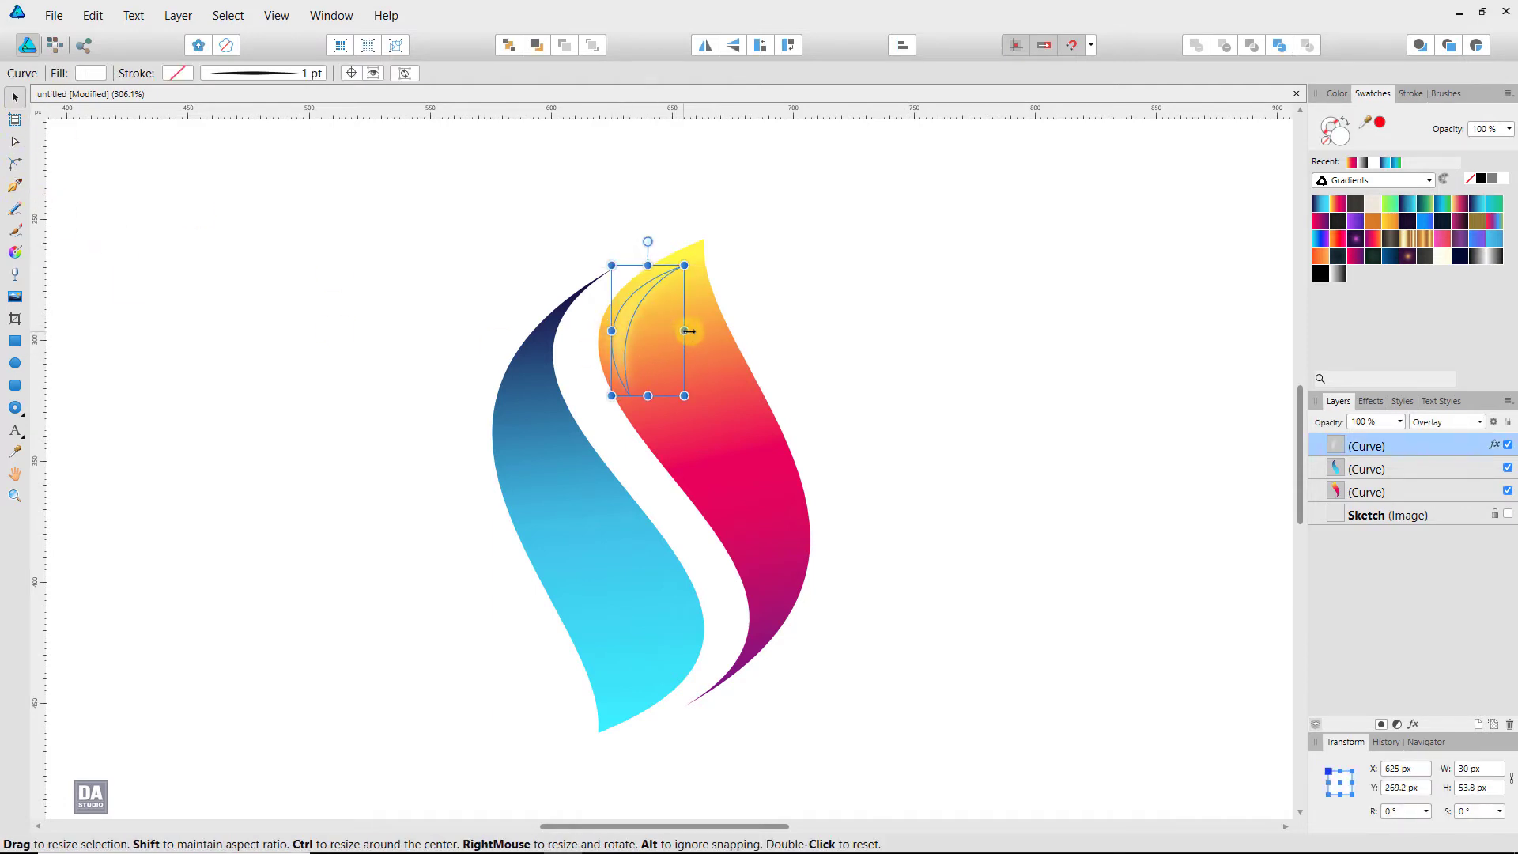
click(816, 318)
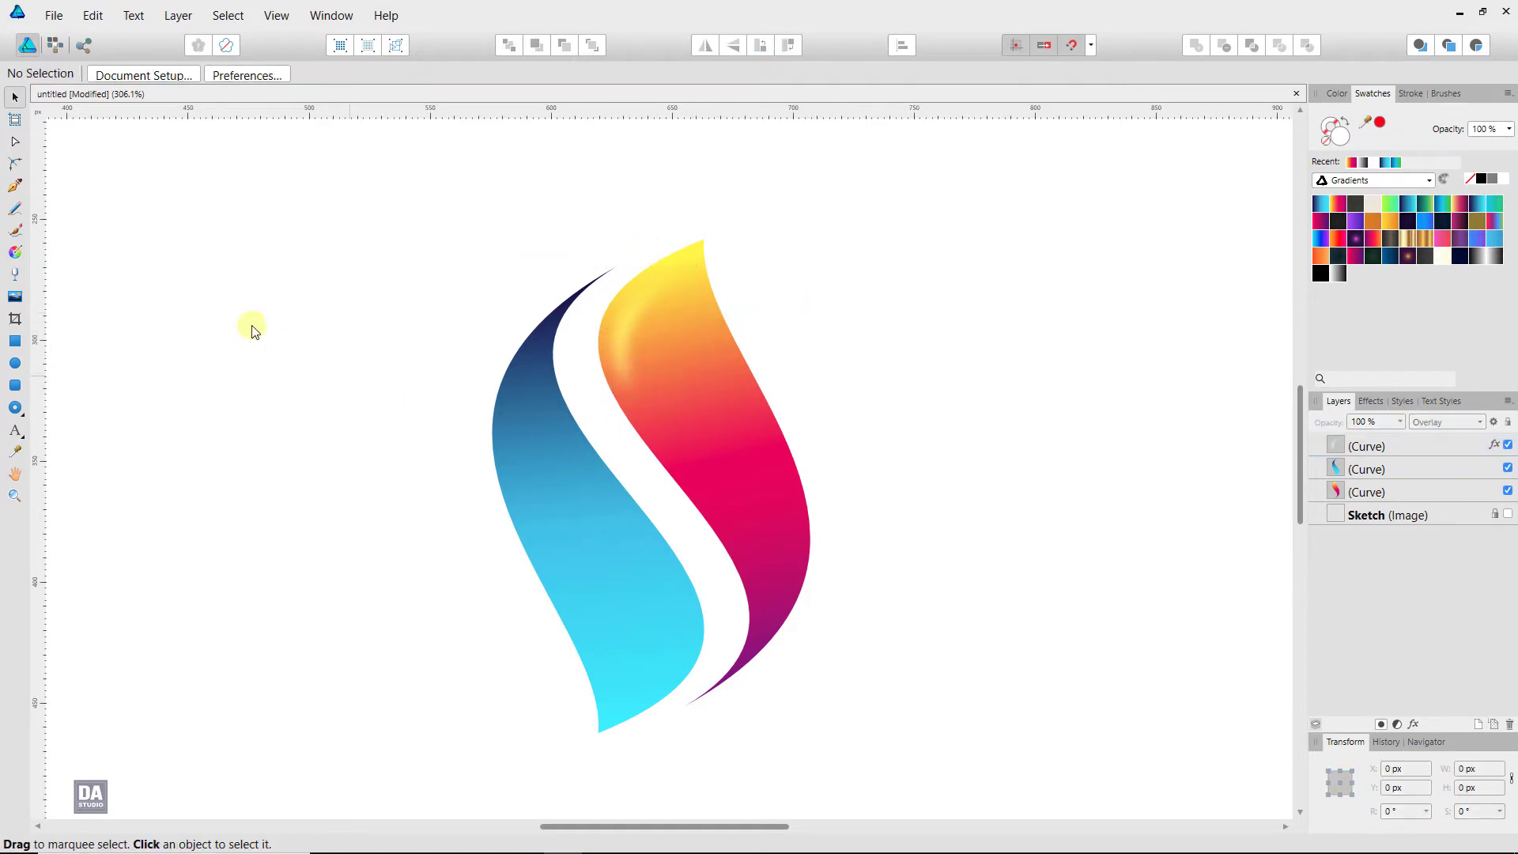
click(16, 187)
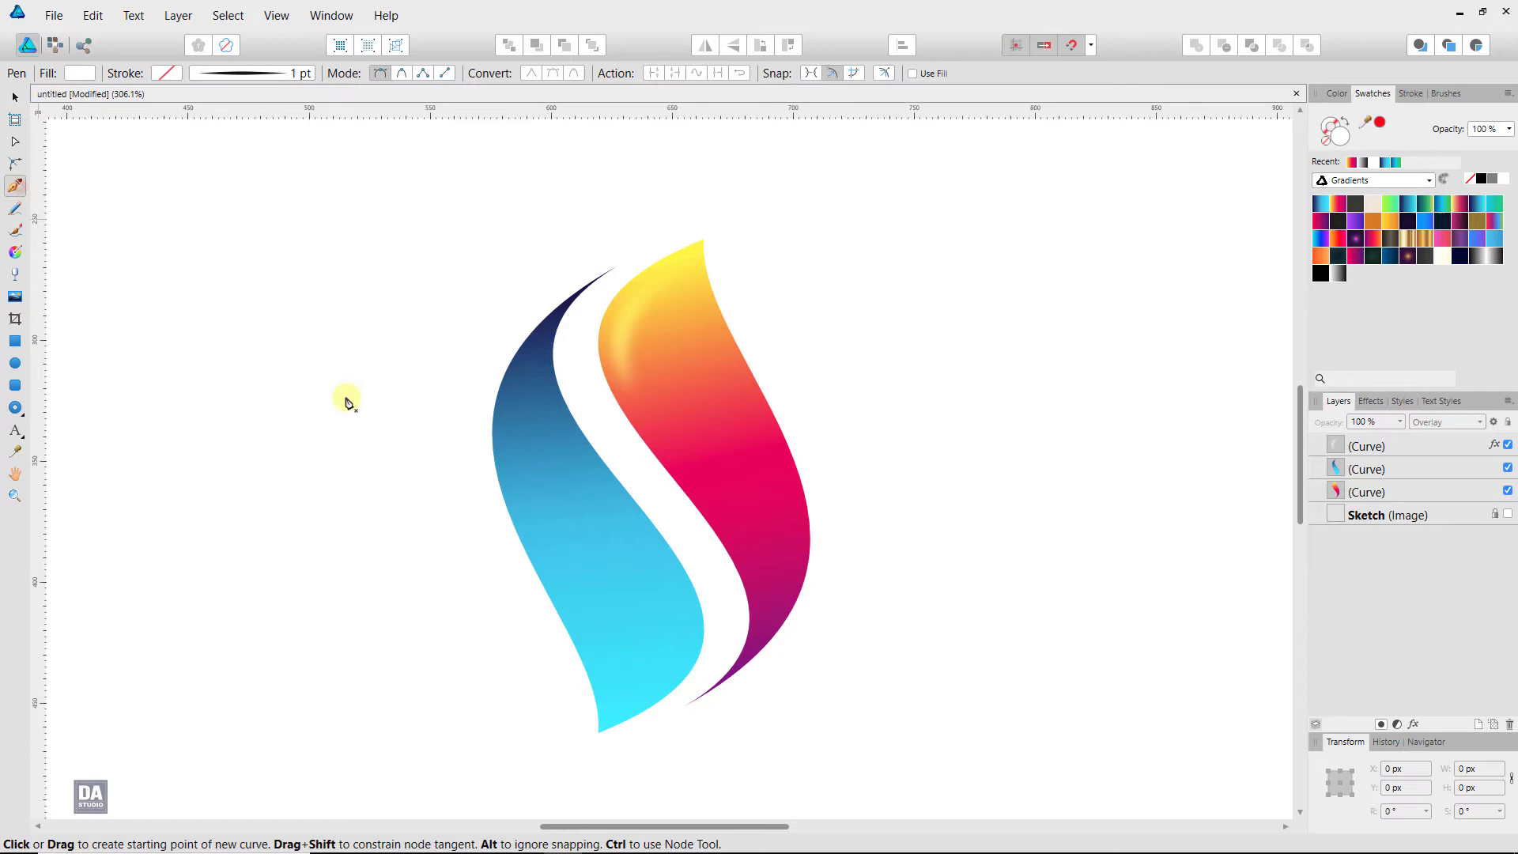
Draw a thin closed crescent along the magenta leaf's right edge and lay a linear gradient across it
click(778, 471)
mouse_move(752, 651)
mouse_down()
mouse_move(664, 747)
mouse_move(667, 728)
mouse_up()
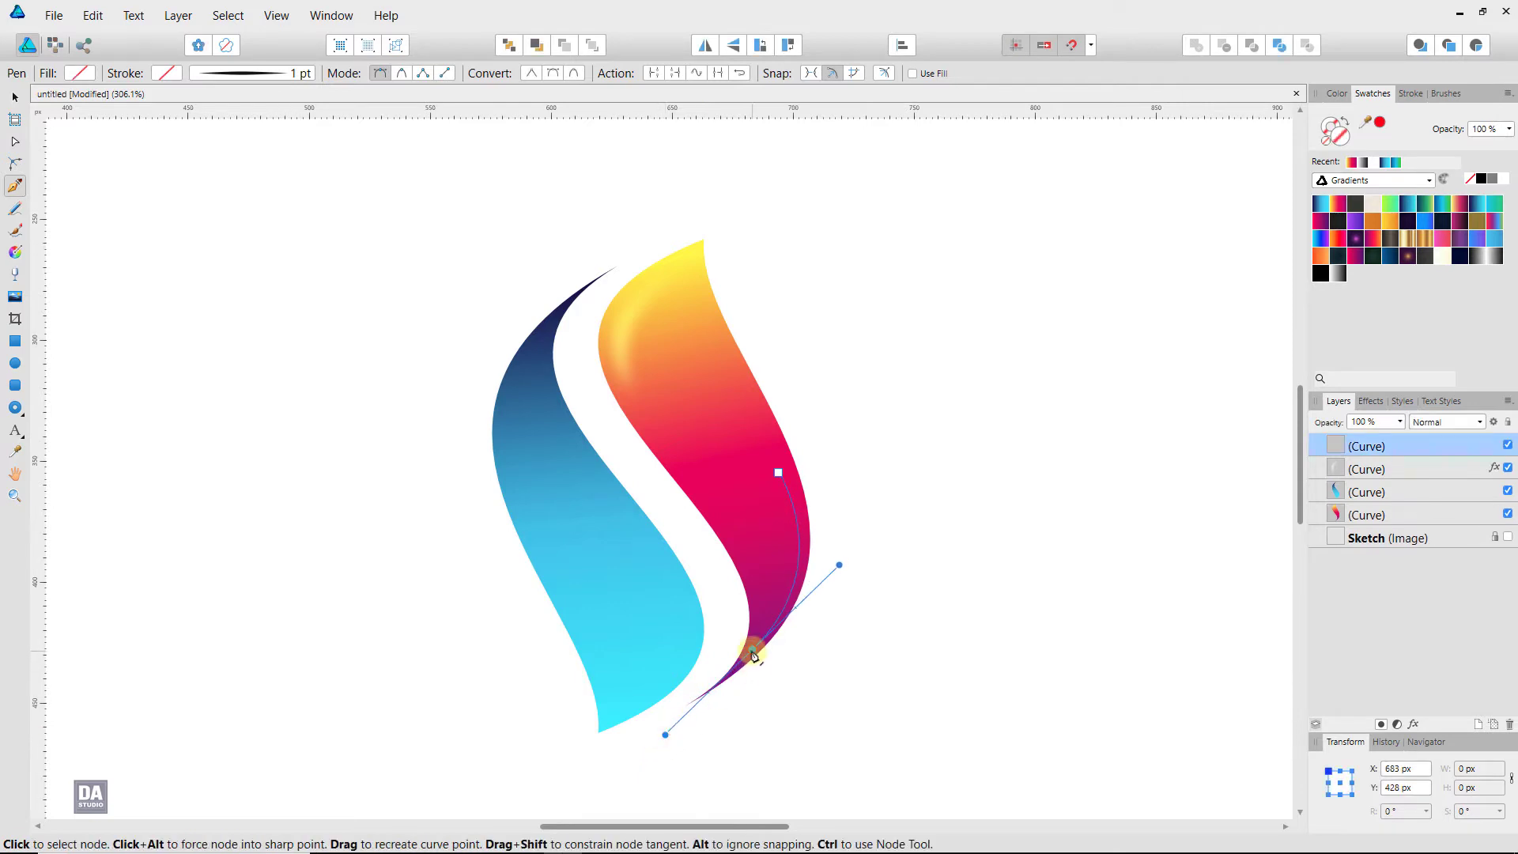
drag(778, 473, 742, 378)
click(16, 101)
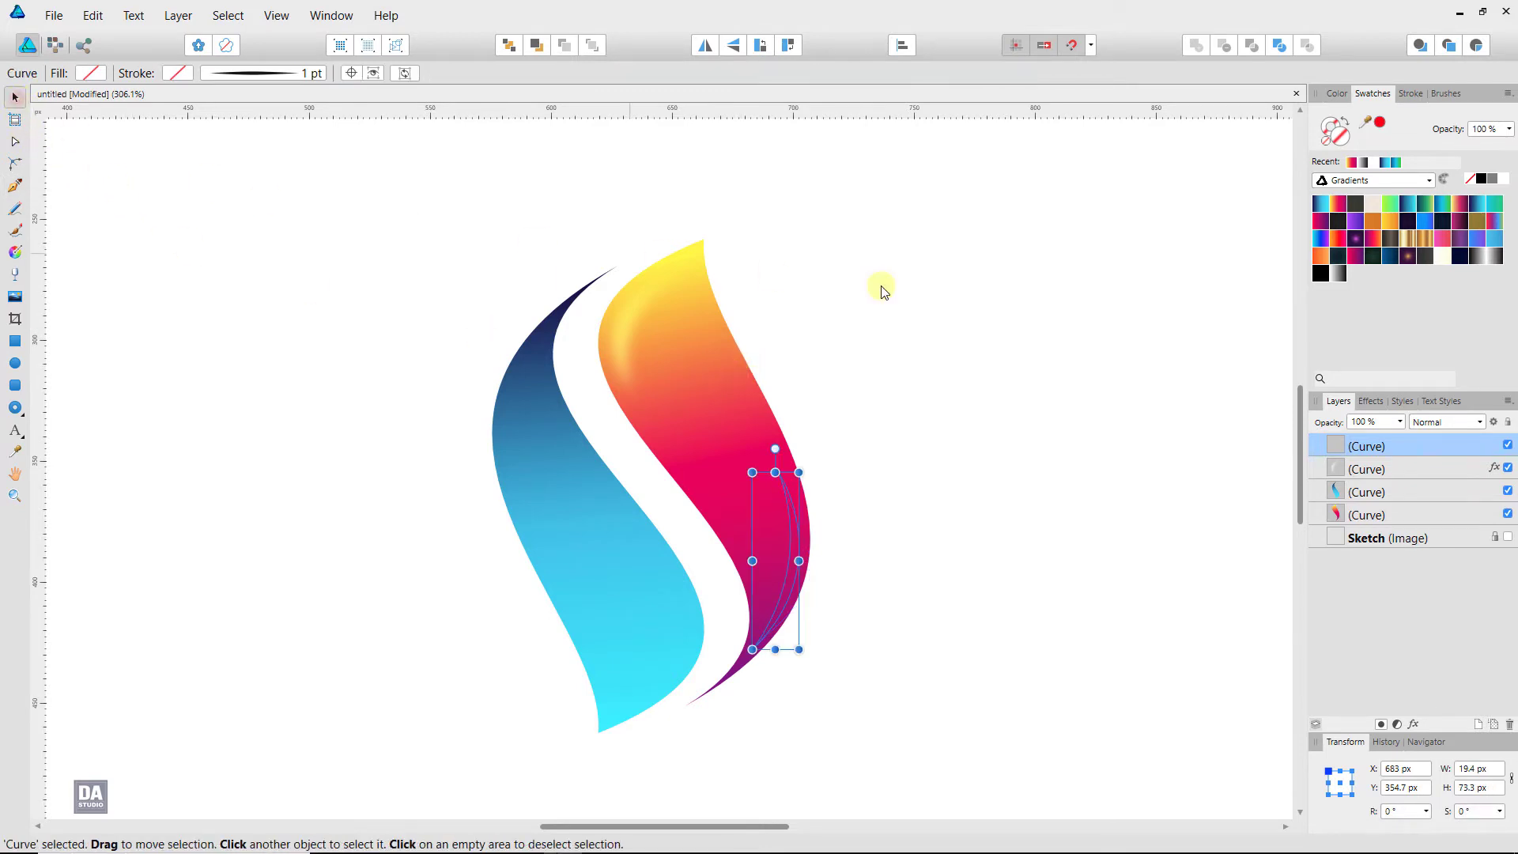
click(15, 251)
mouse_move(861, 540)
mouse_down()
mouse_move(624, 523)
mouse_move(661, 531)
mouse_up()
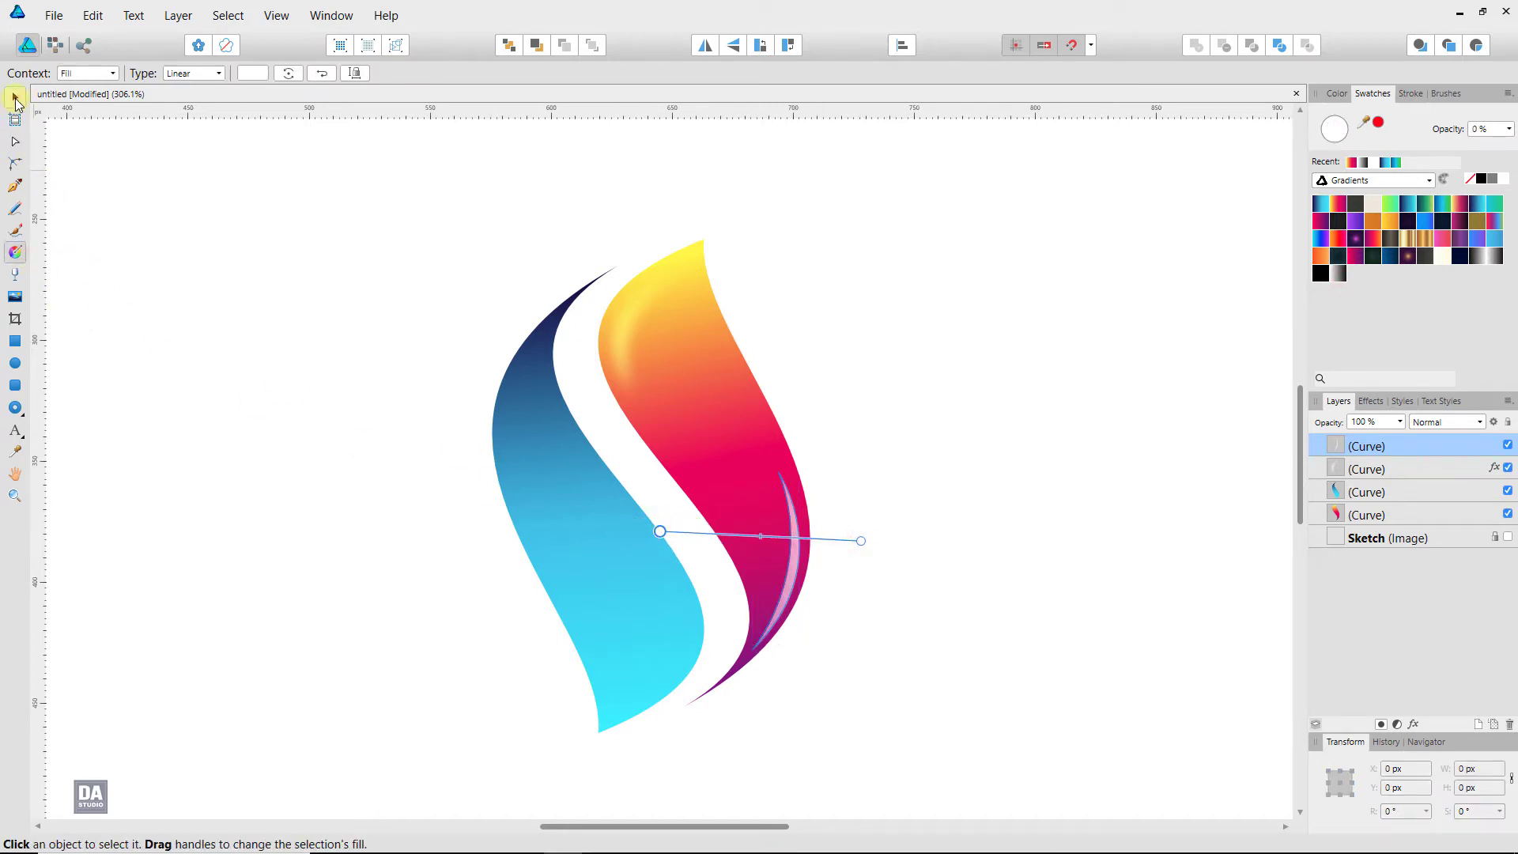
Give the magenta leaf's crescent highlight a 0.9 px Gaussian Blur and Overlay blend mode
click(16, 99)
click(1416, 723)
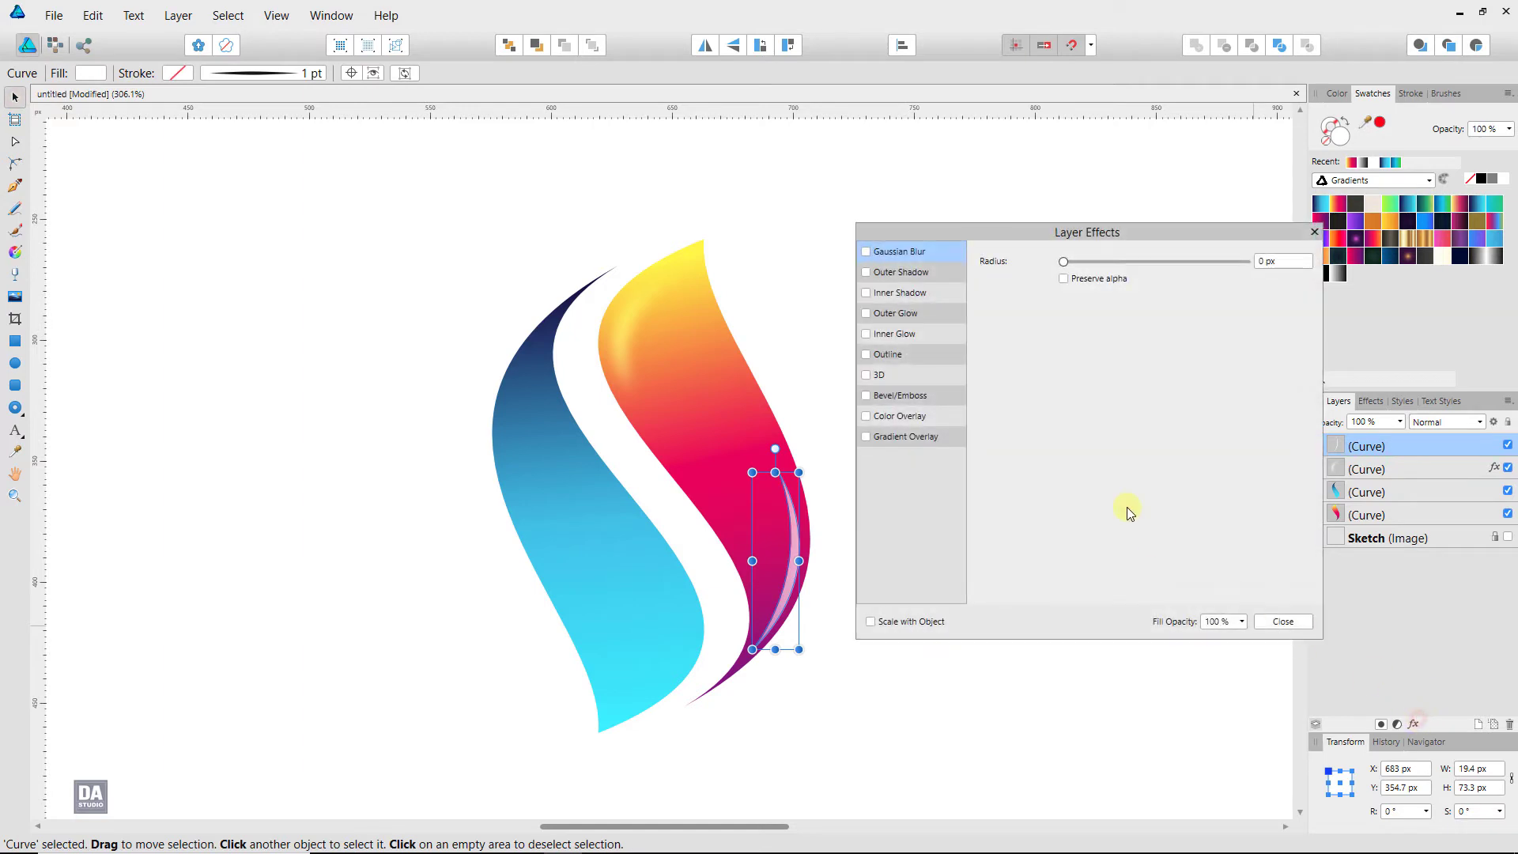
drag(1063, 261, 1100, 264)
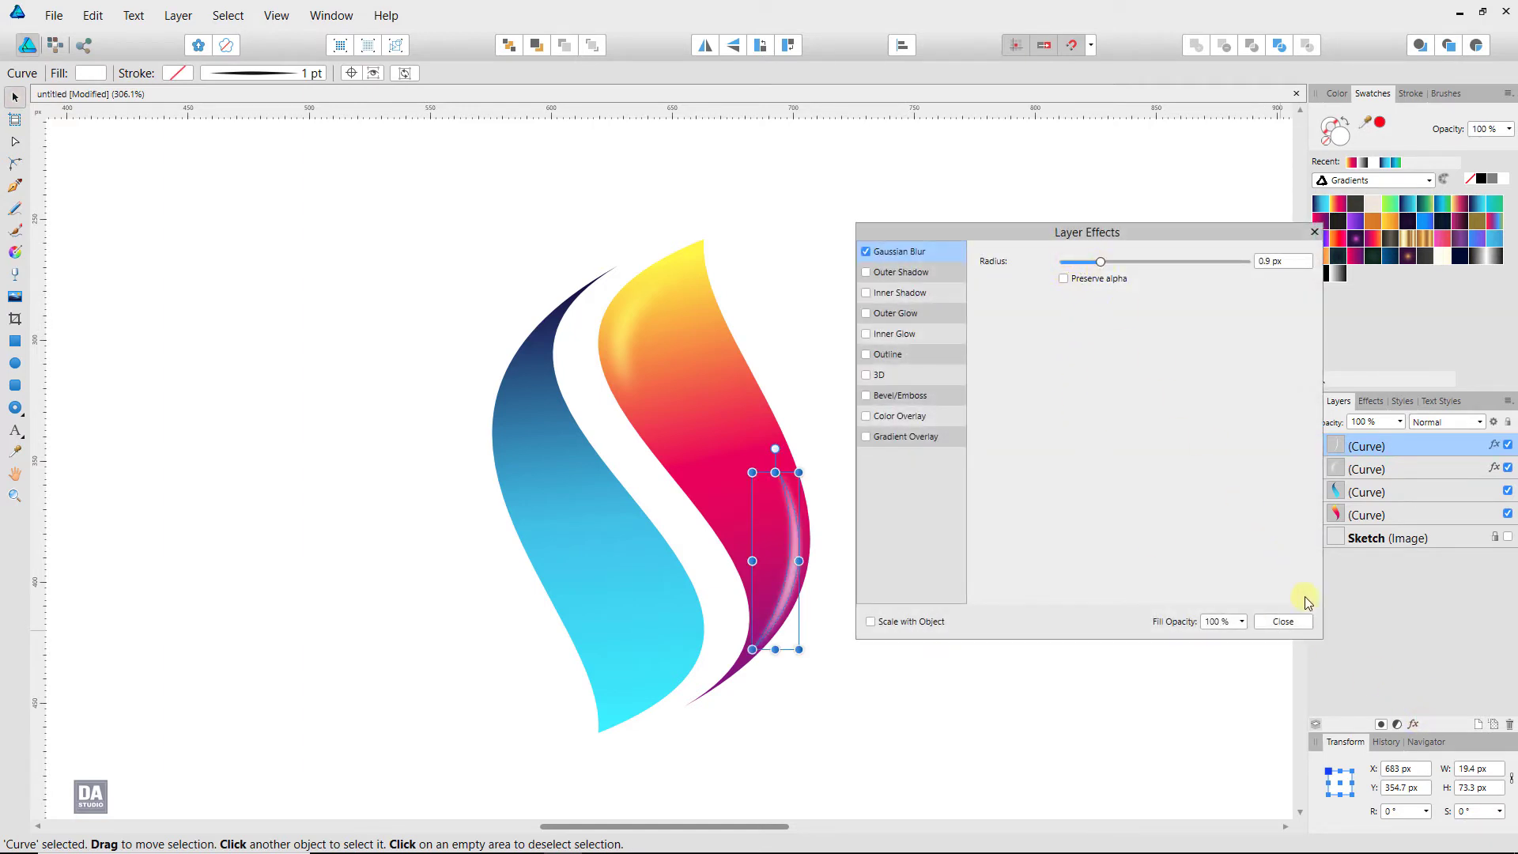
click(1284, 621)
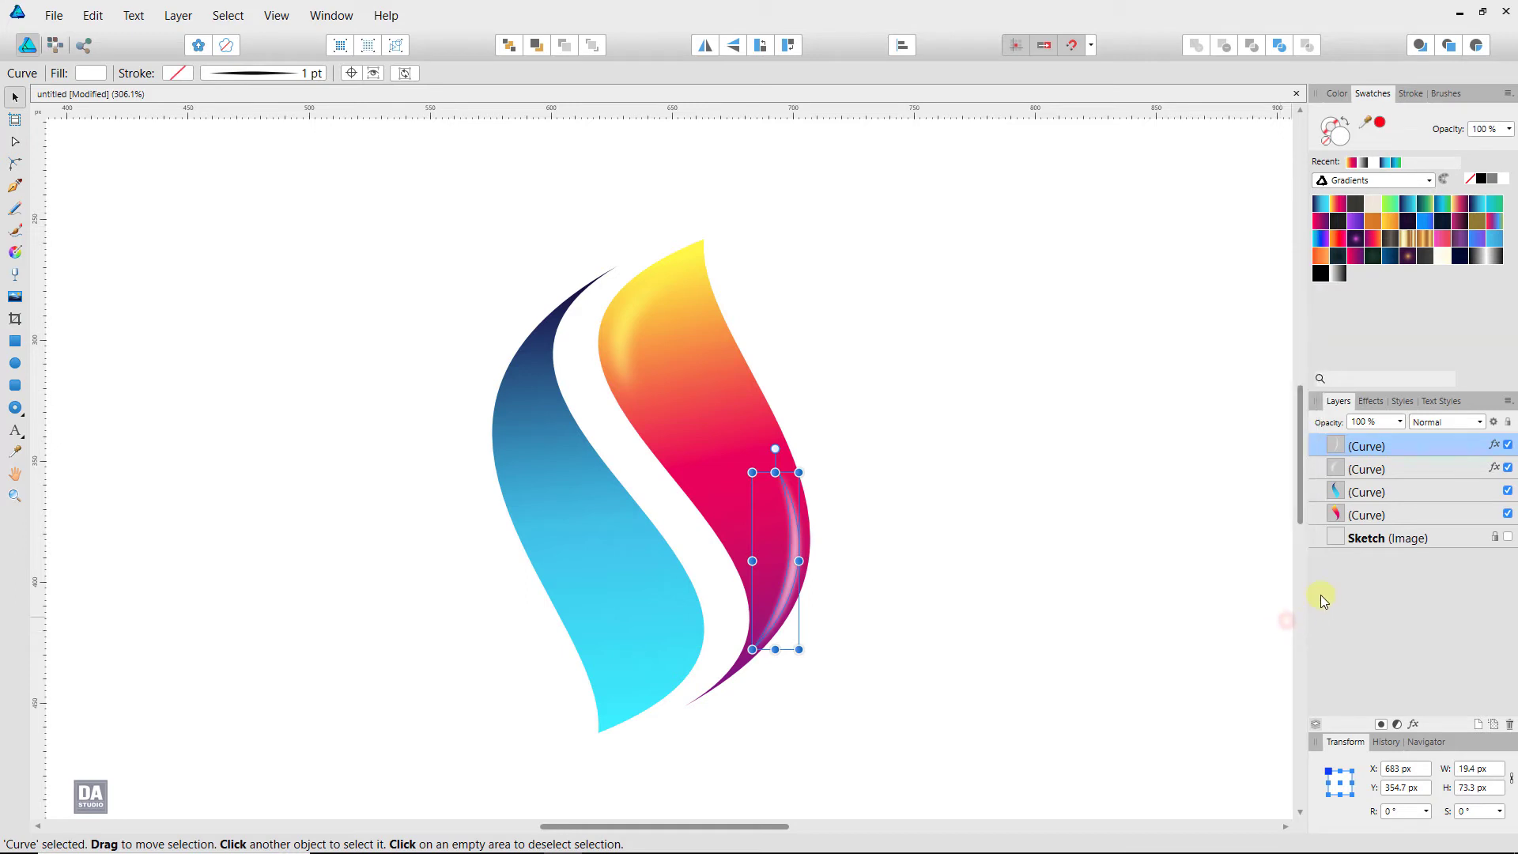
click(1462, 419)
click(1444, 618)
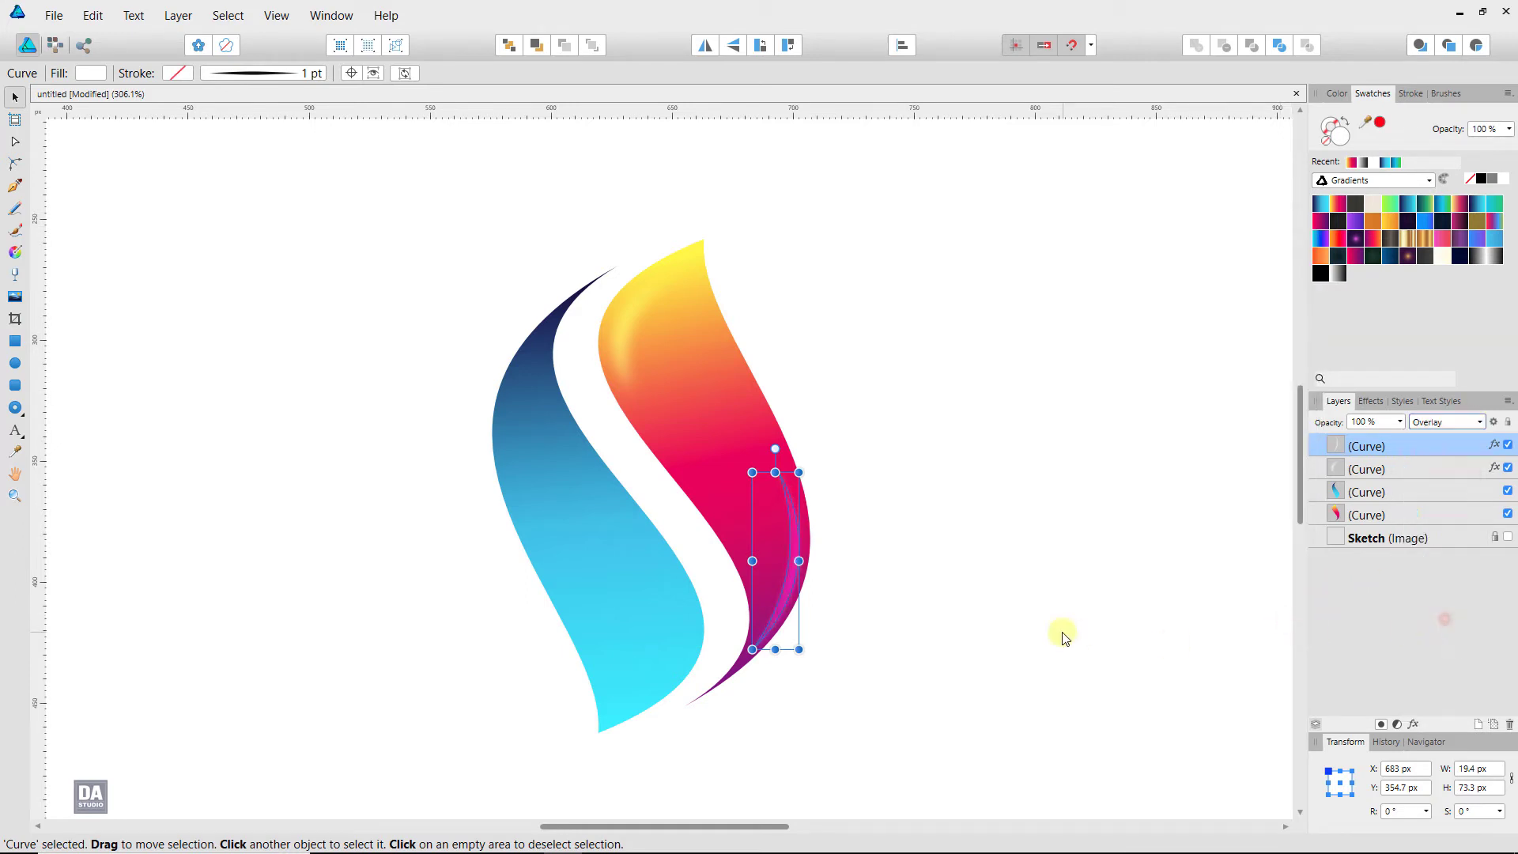
click(1063, 637)
Turn on Scale with Object for both leaf highlights' blur effects
click(789, 575)
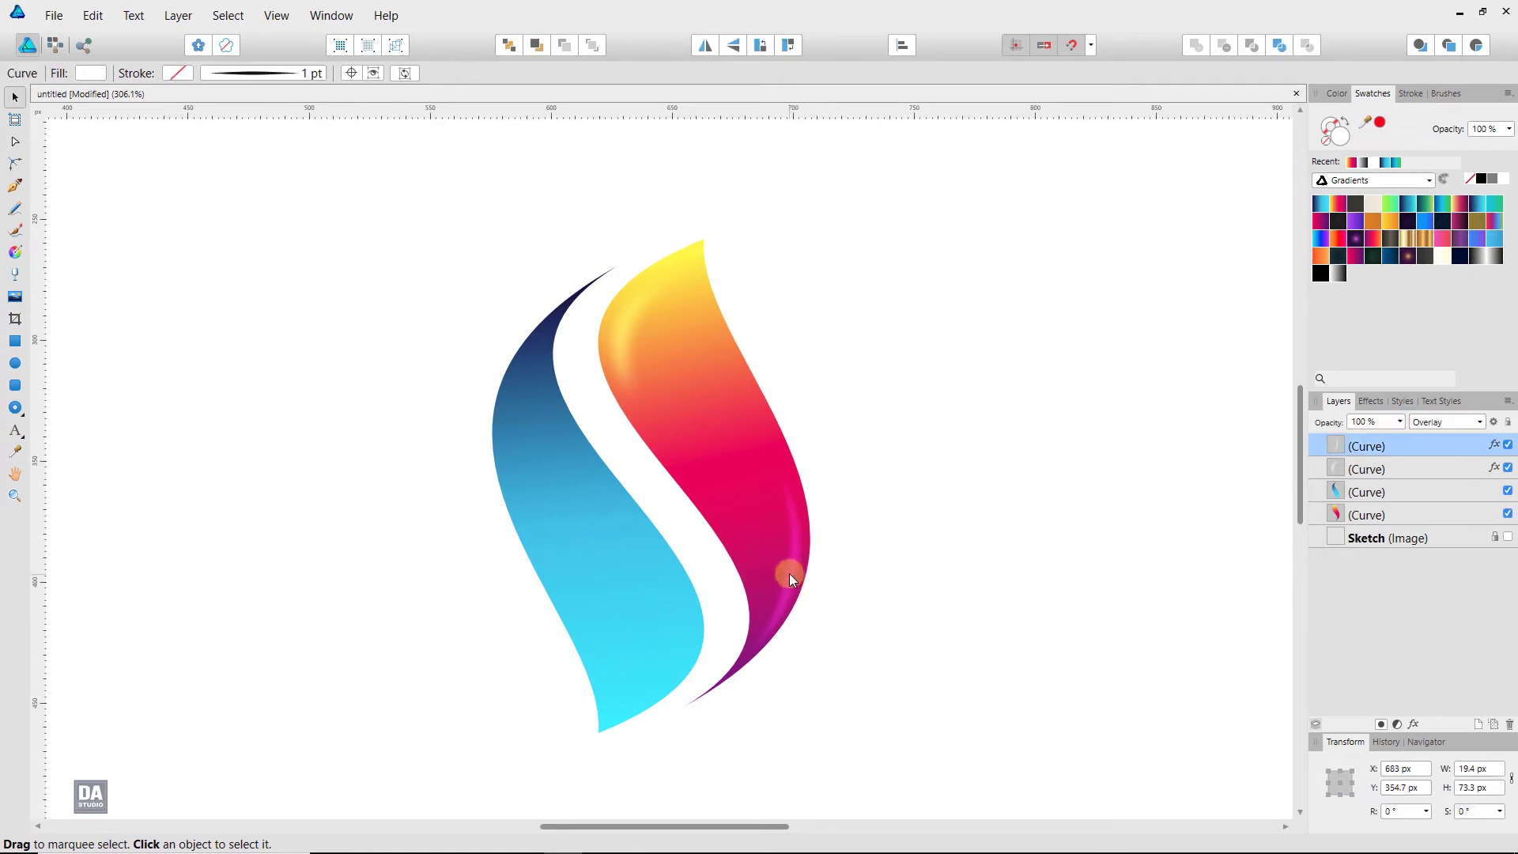
shift+click(619, 339)
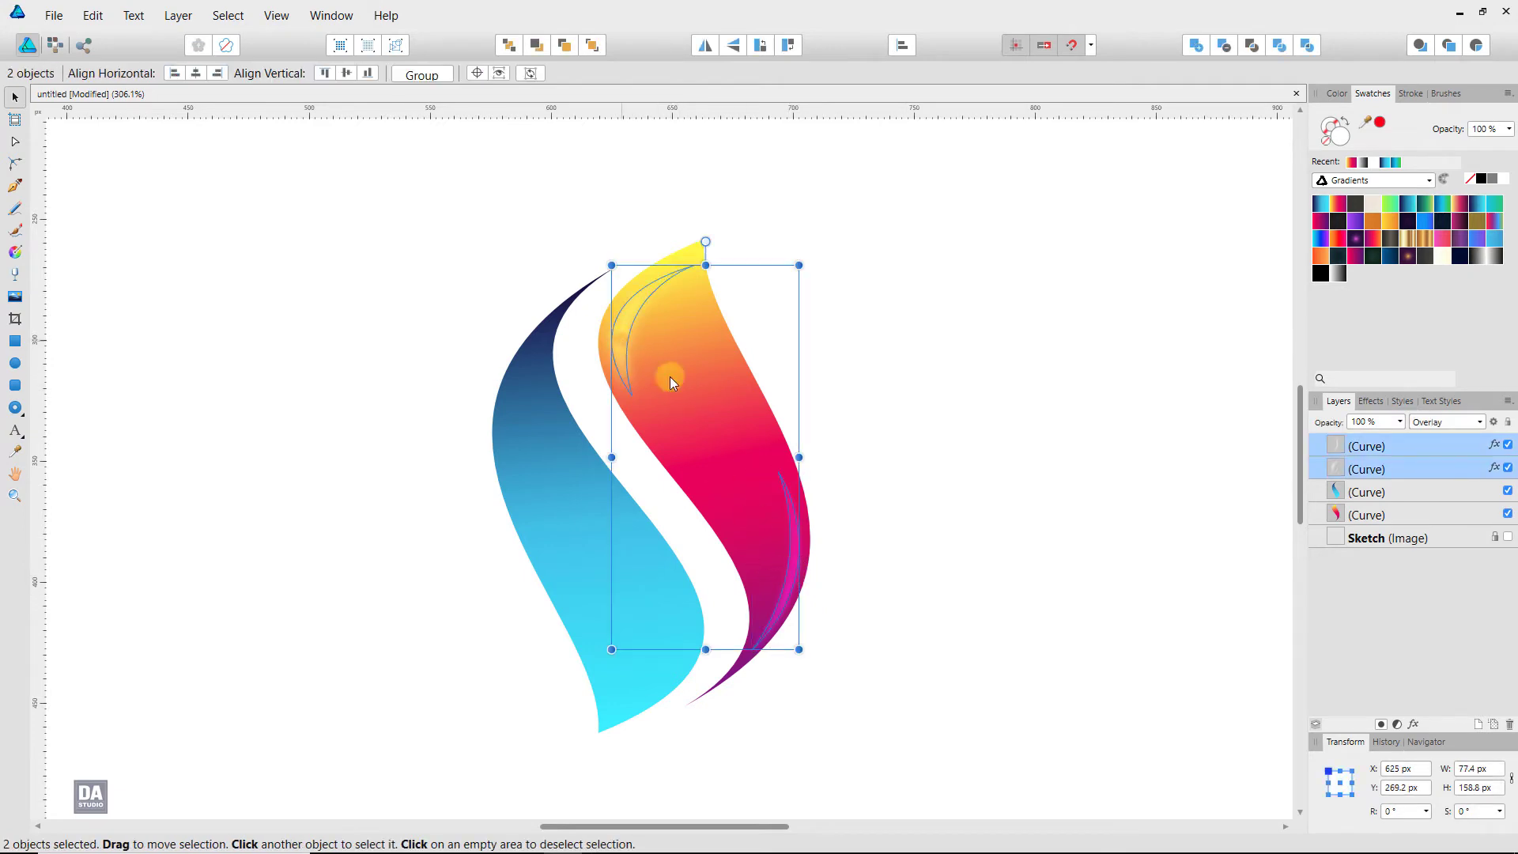
click(1414, 722)
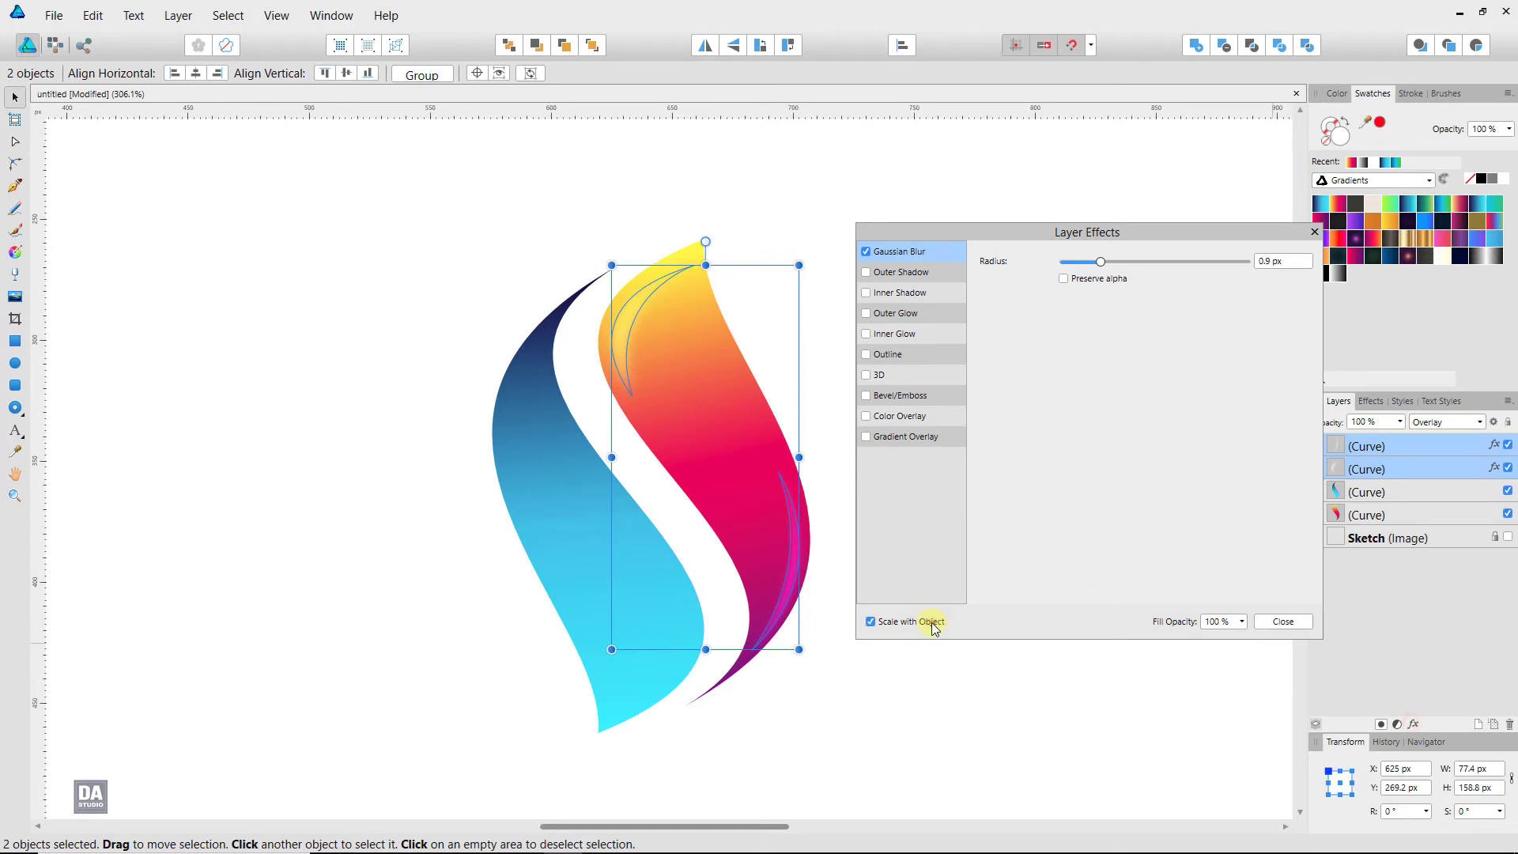
click(1282, 621)
click(1011, 619)
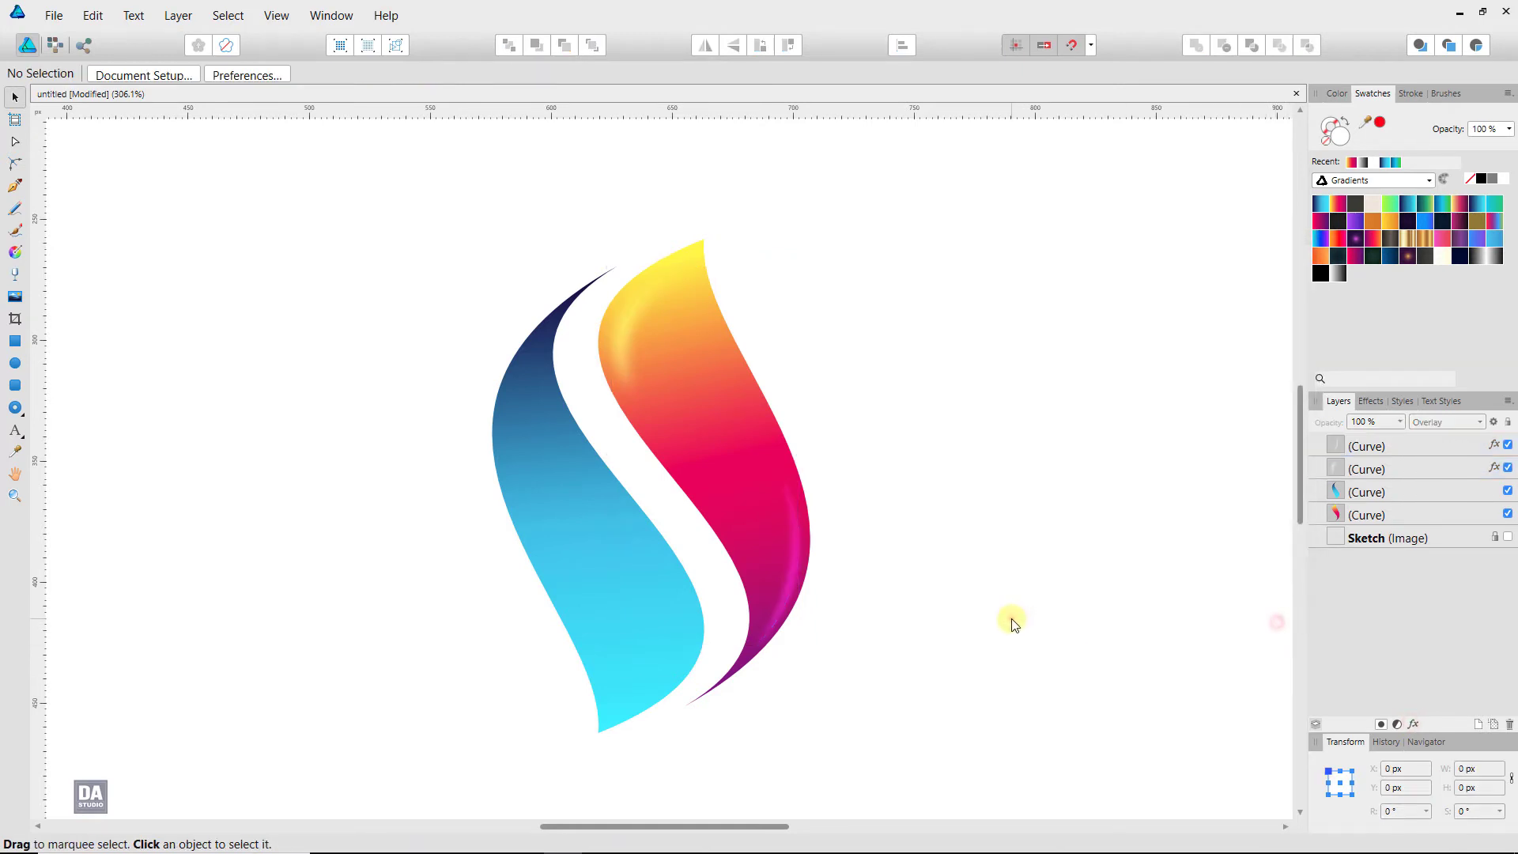
click(790, 577)
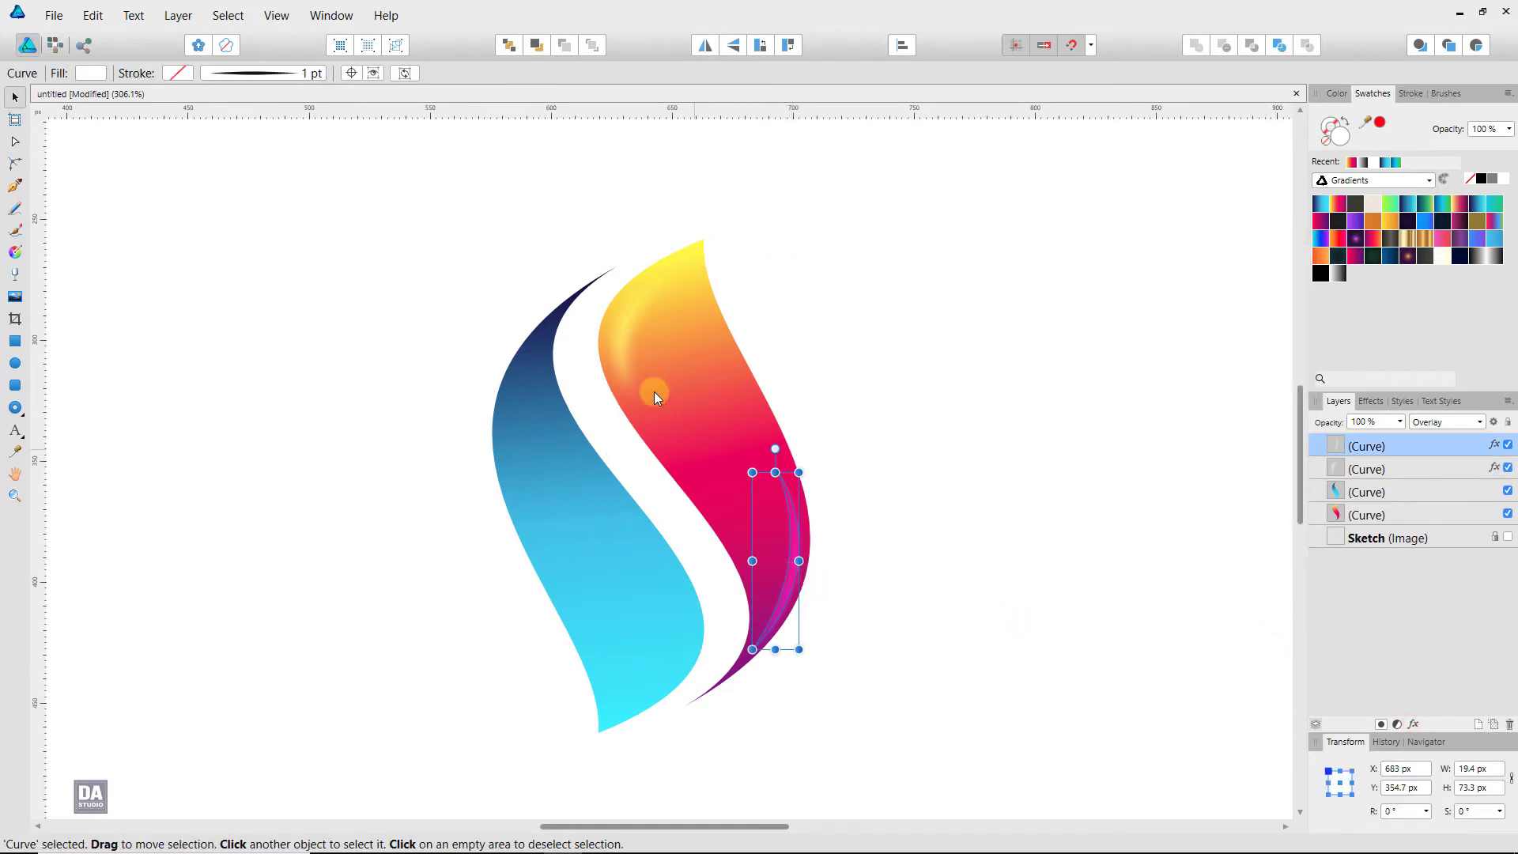
shift+click(625, 364)
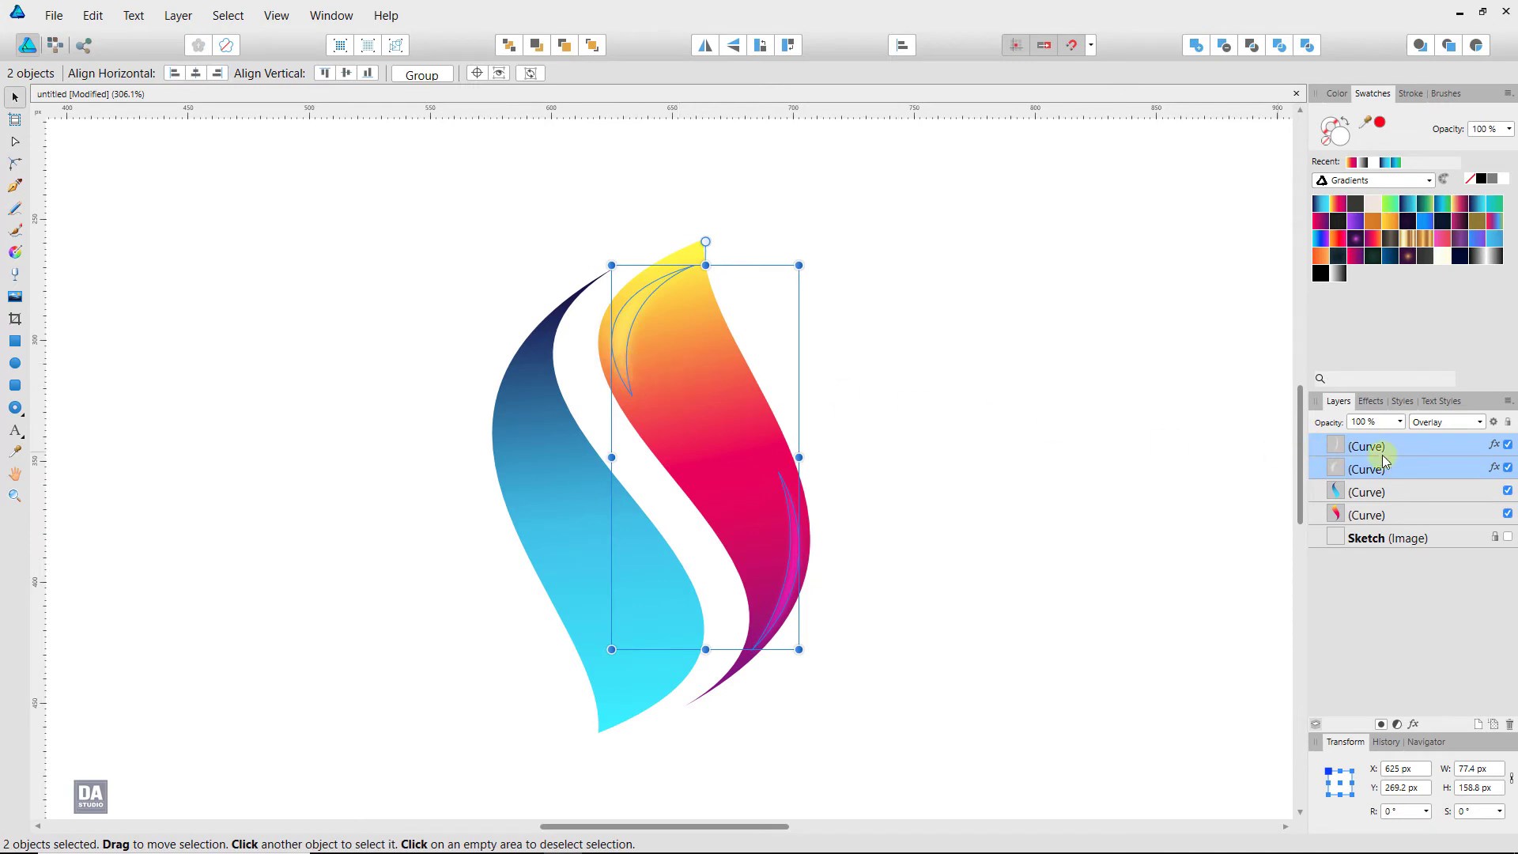
Group the two highlight layers and duplicate the group
right_click(1419, 444)
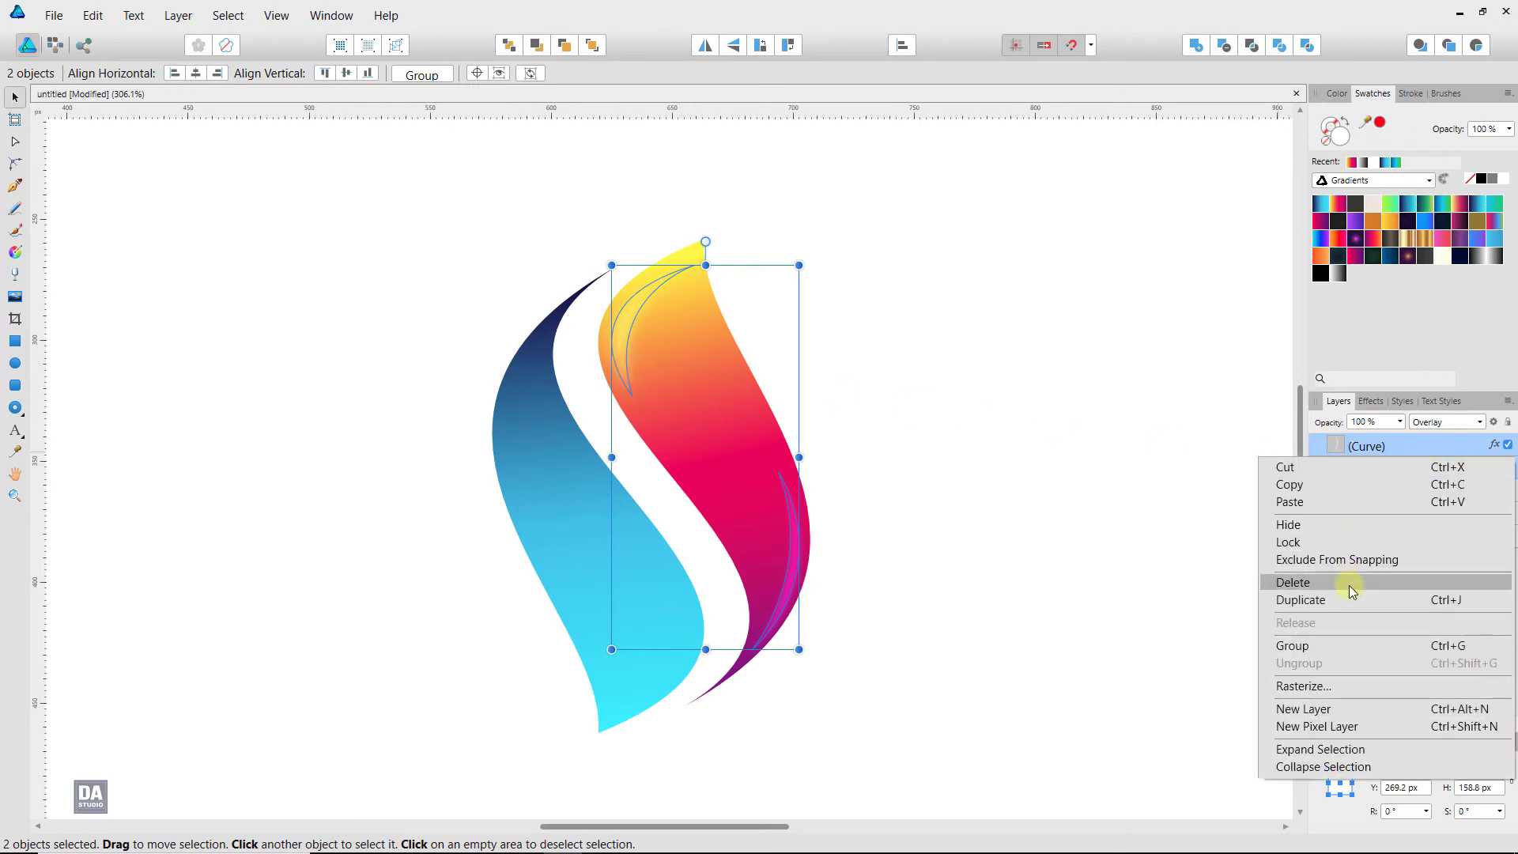
click(1338, 645)
right_click(1398, 448)
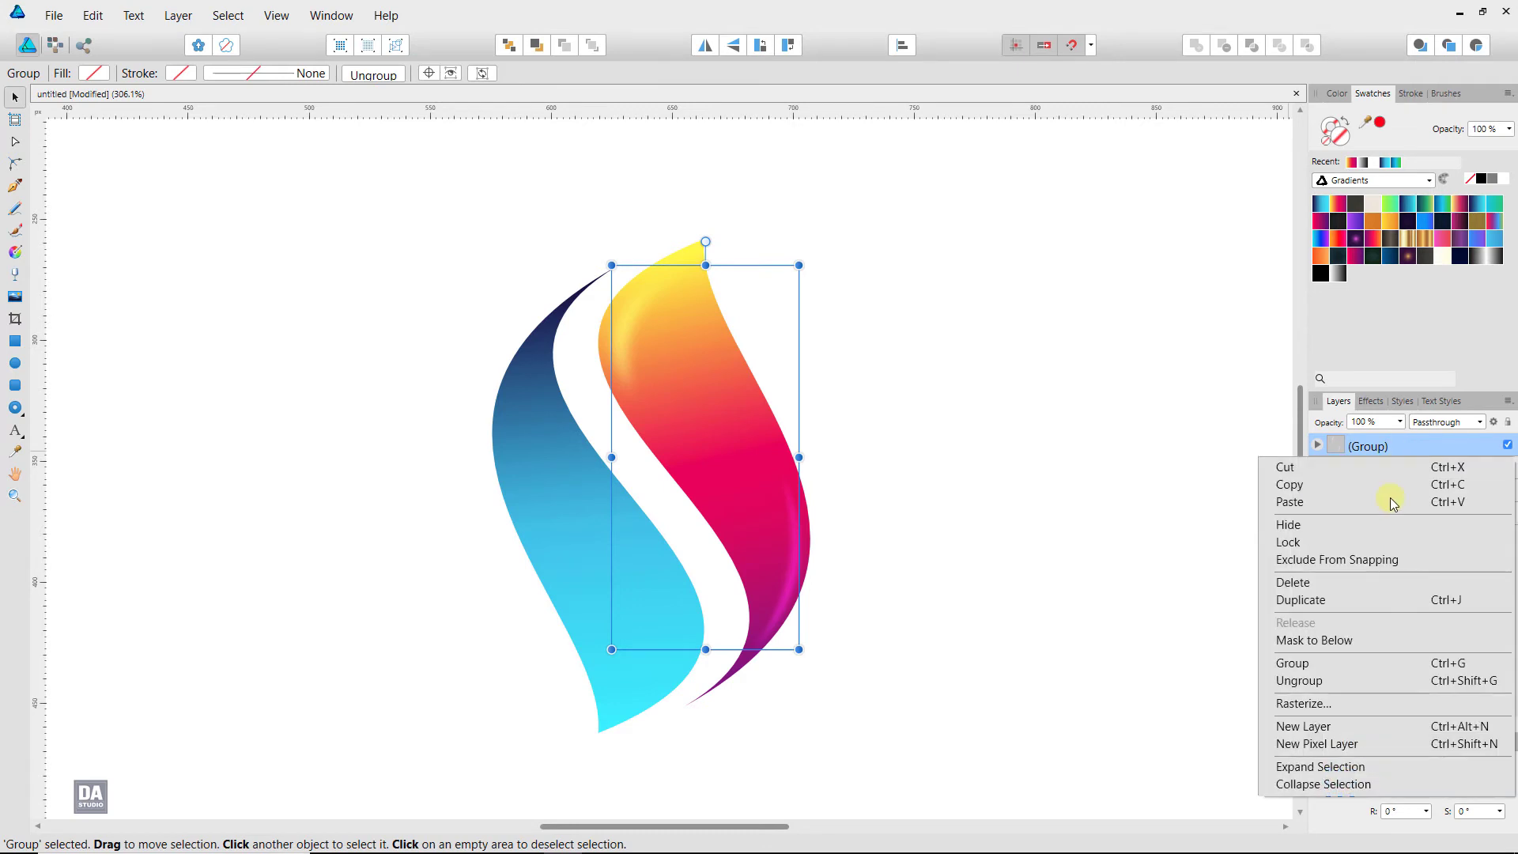
click(1386, 605)
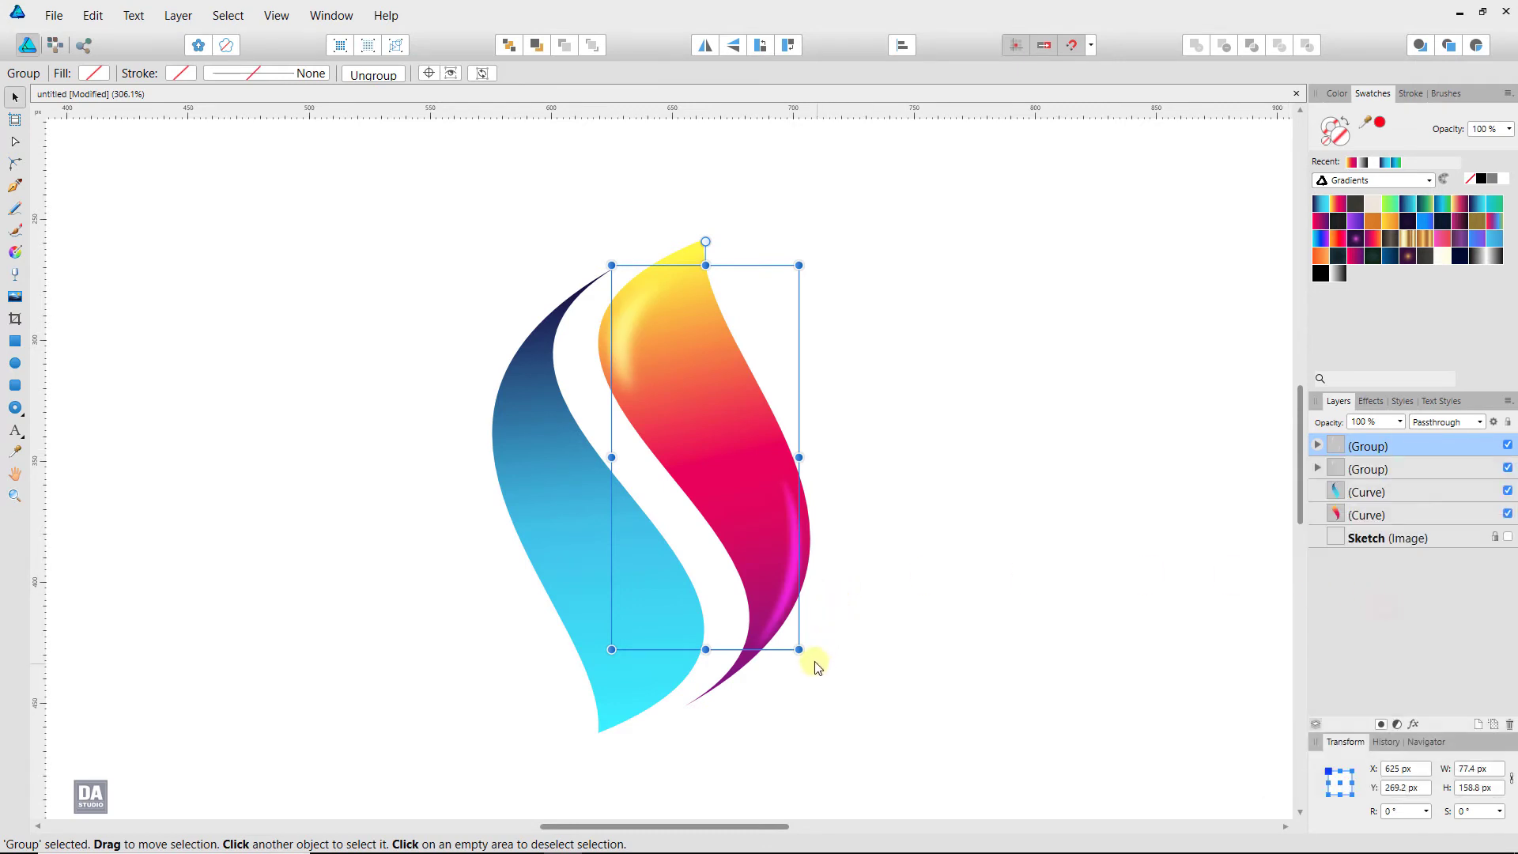
Rotate the duplicated highlights 180° and position them on the blue leaf
mouse_move(804, 653)
mouse_down()
mouse_move(693, 287)
mouse_move(642, 309)
mouse_up()
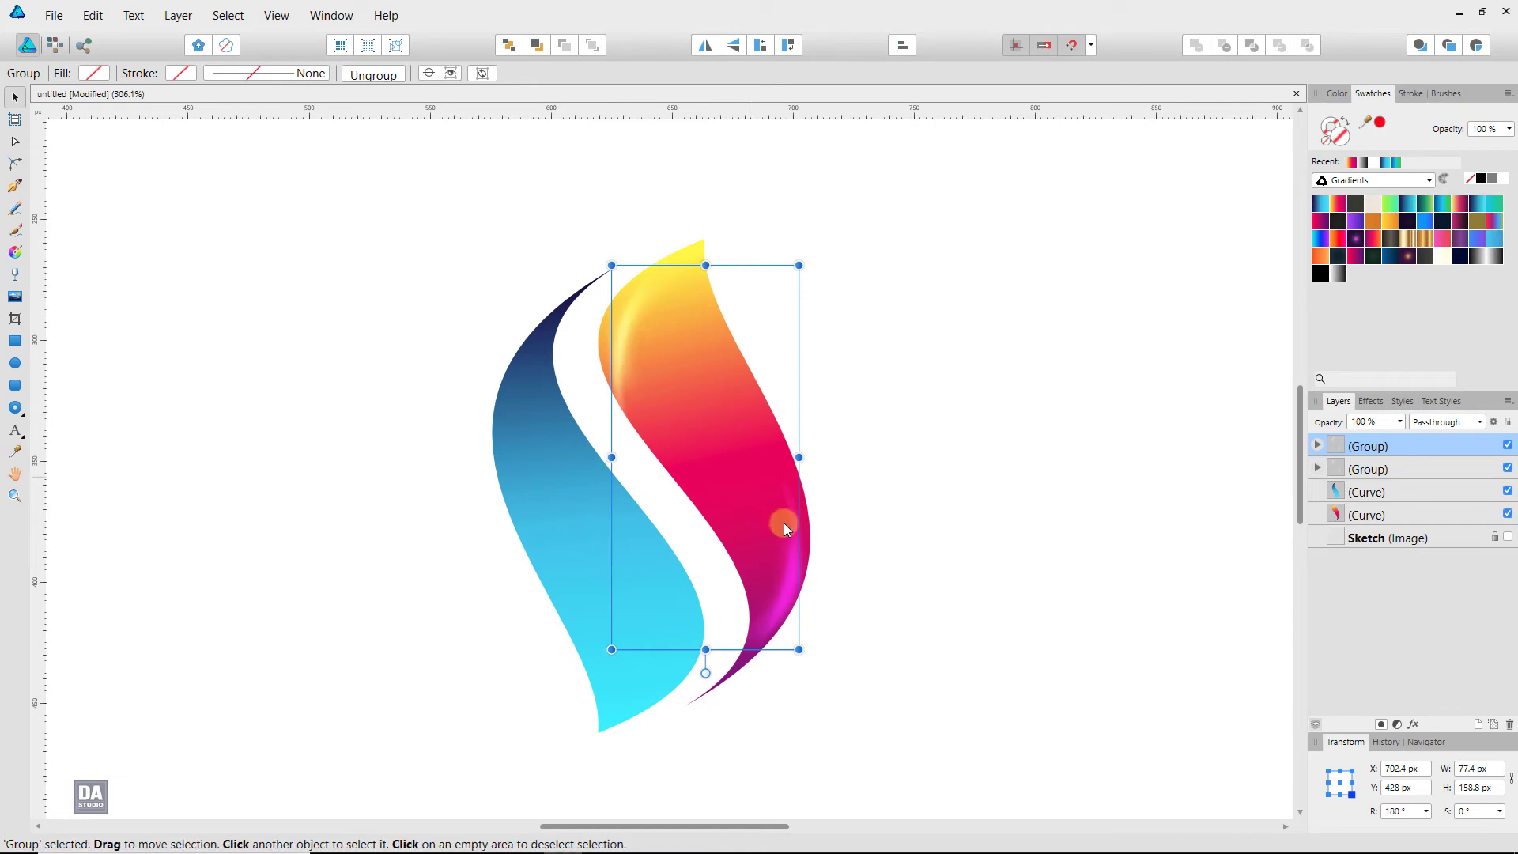
drag(793, 585, 682, 648)
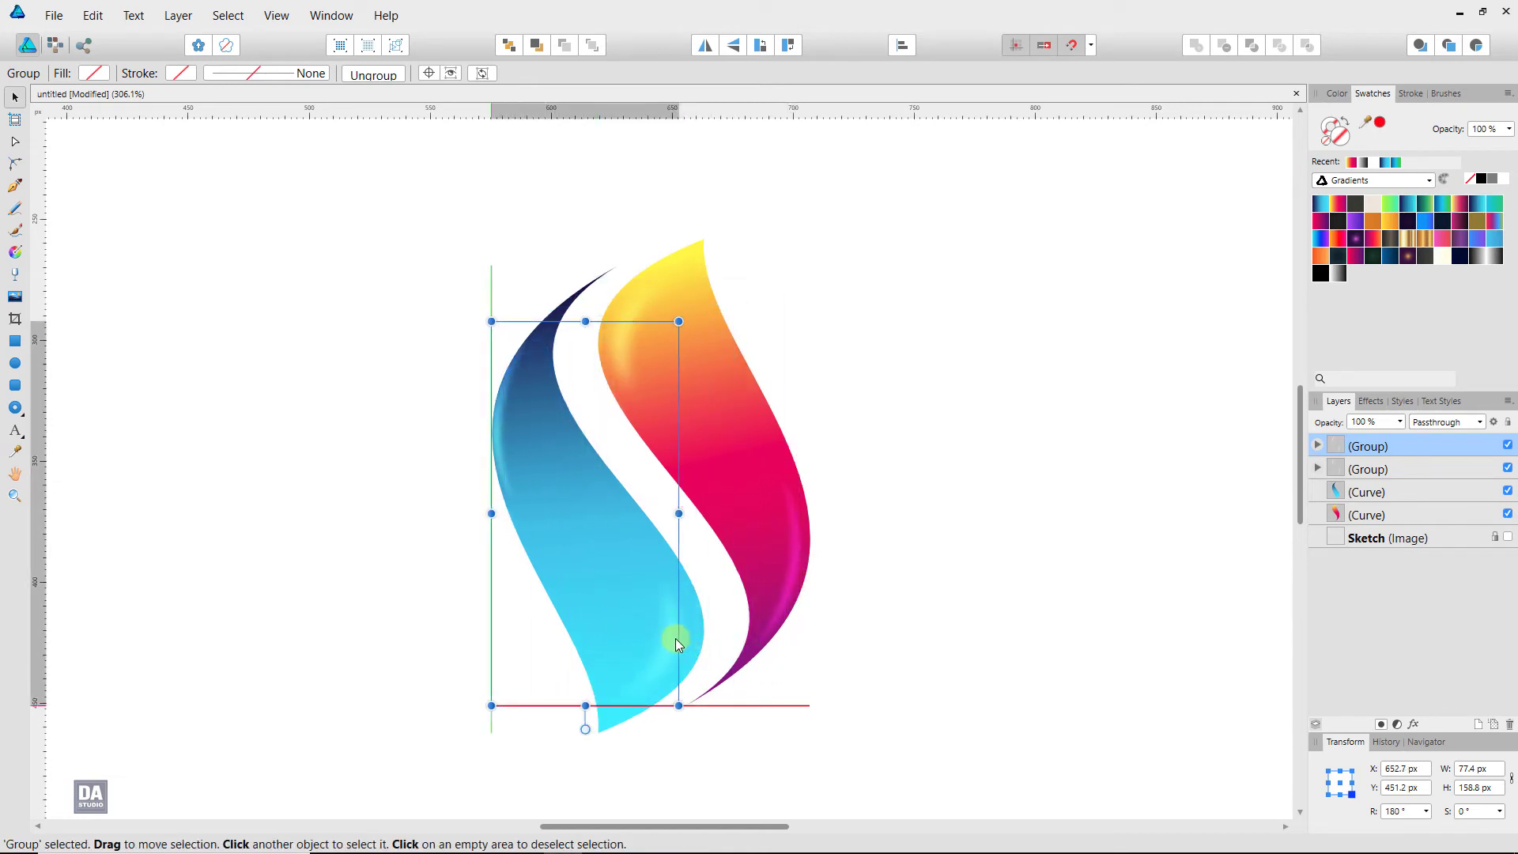
drag(682, 648, 682, 648)
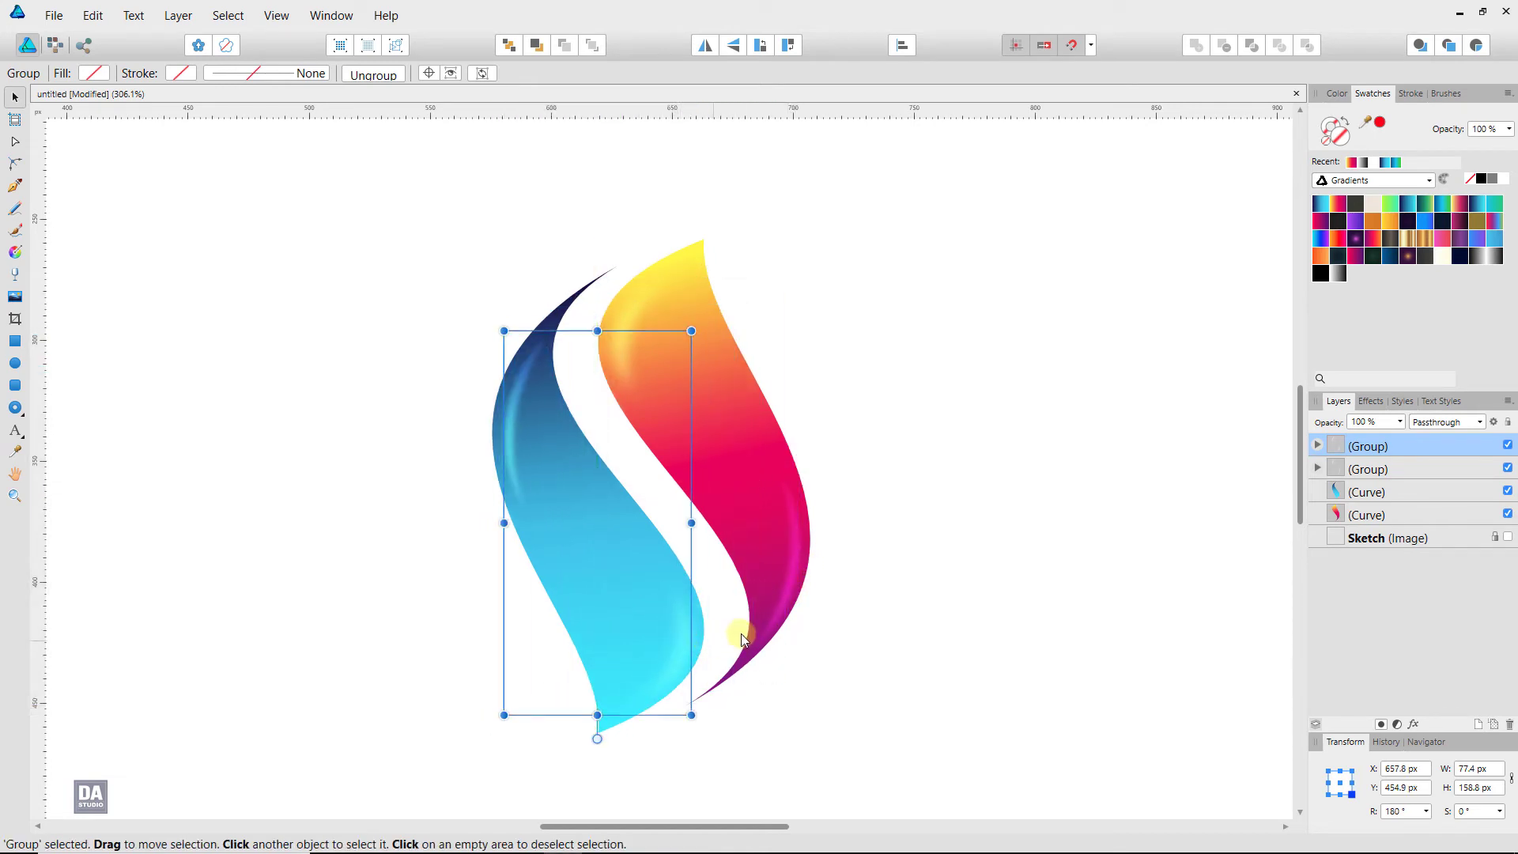
key(Left)
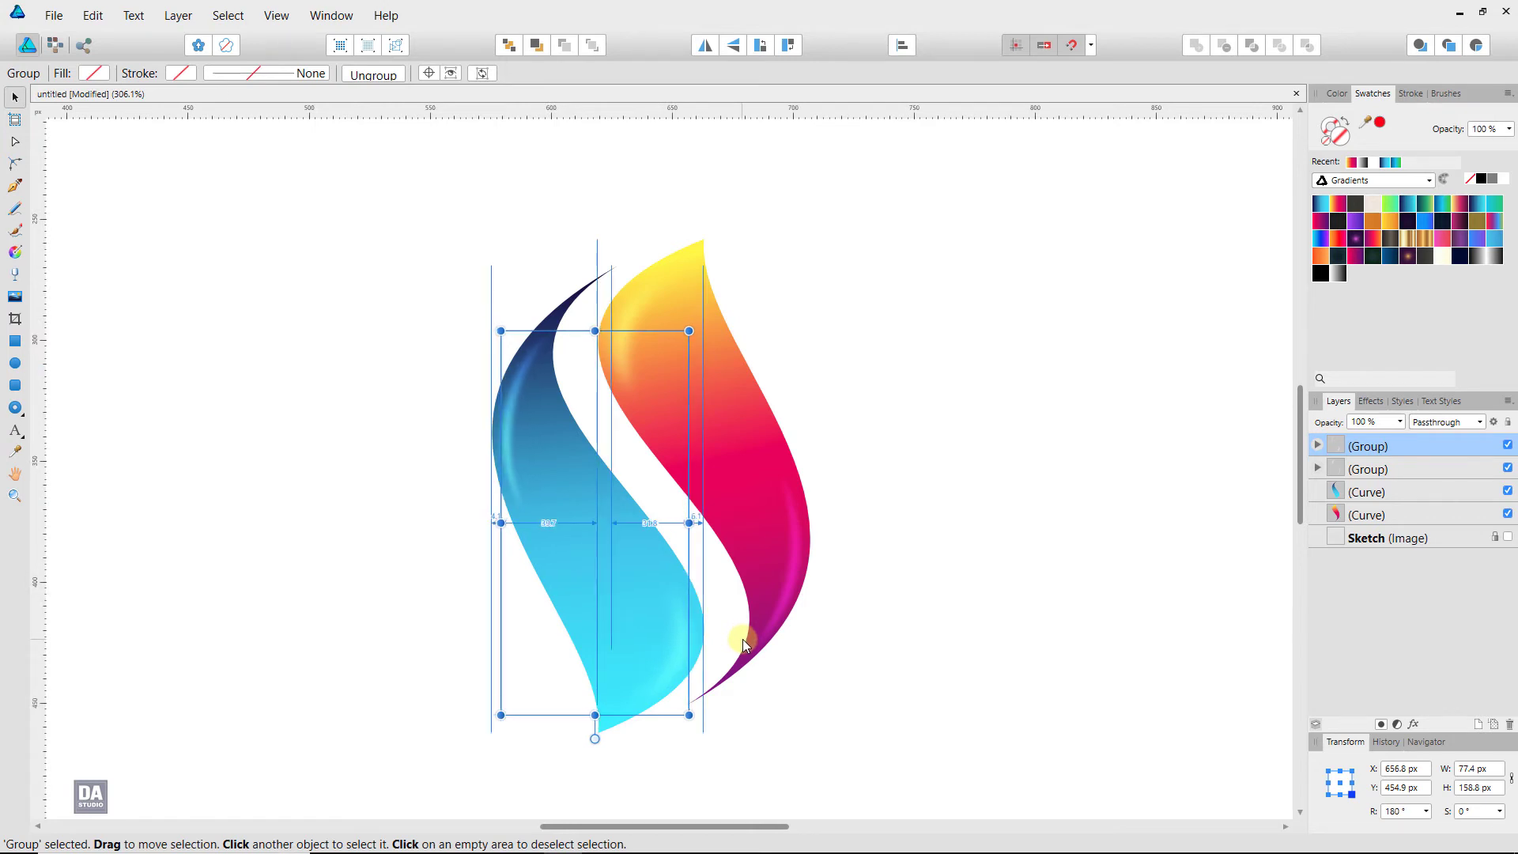
click(928, 621)
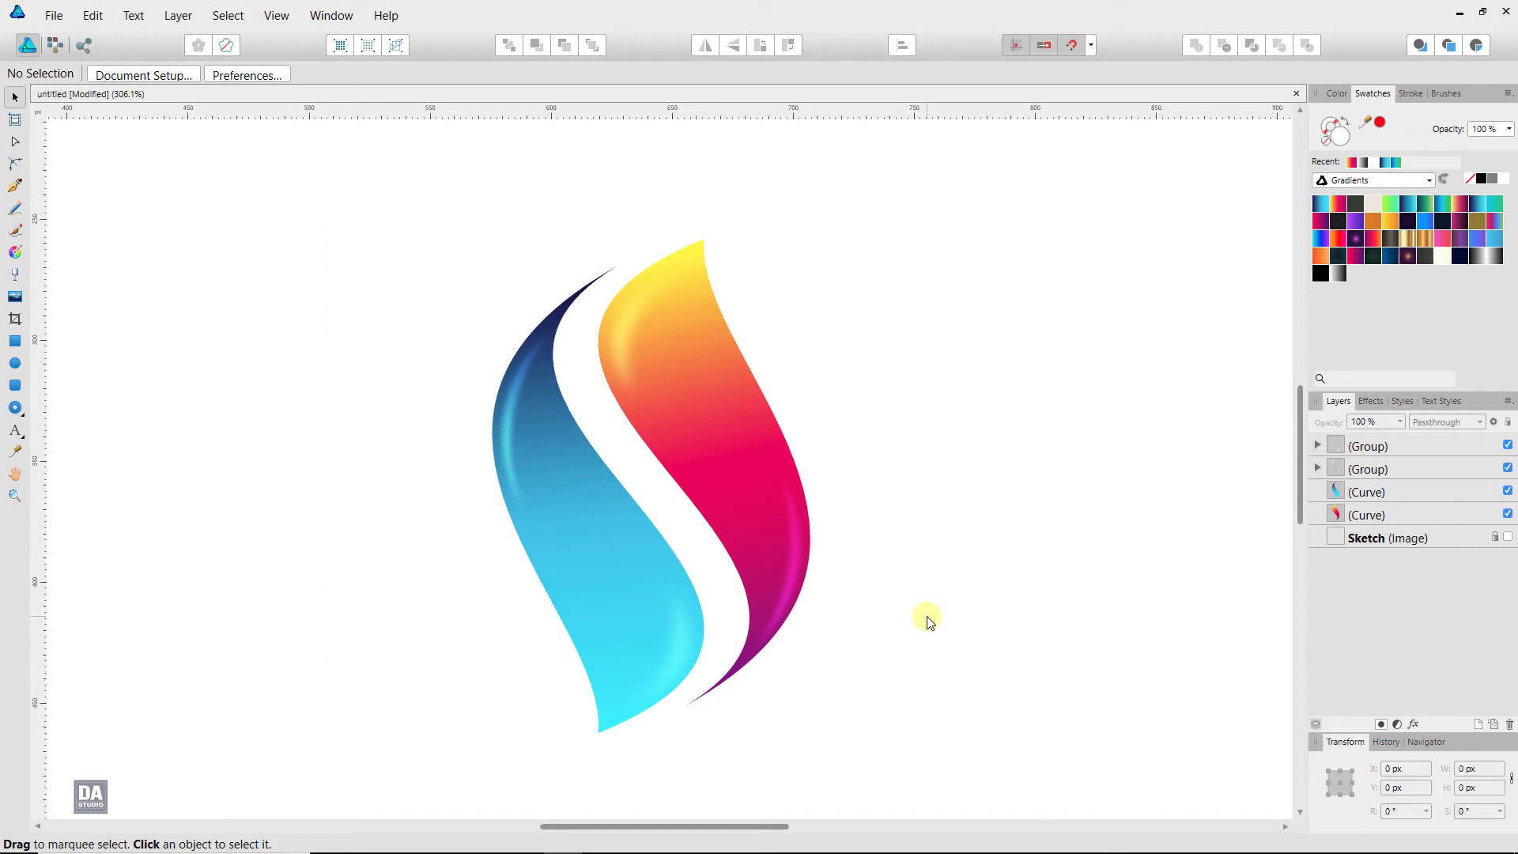
key(ctrl+0)
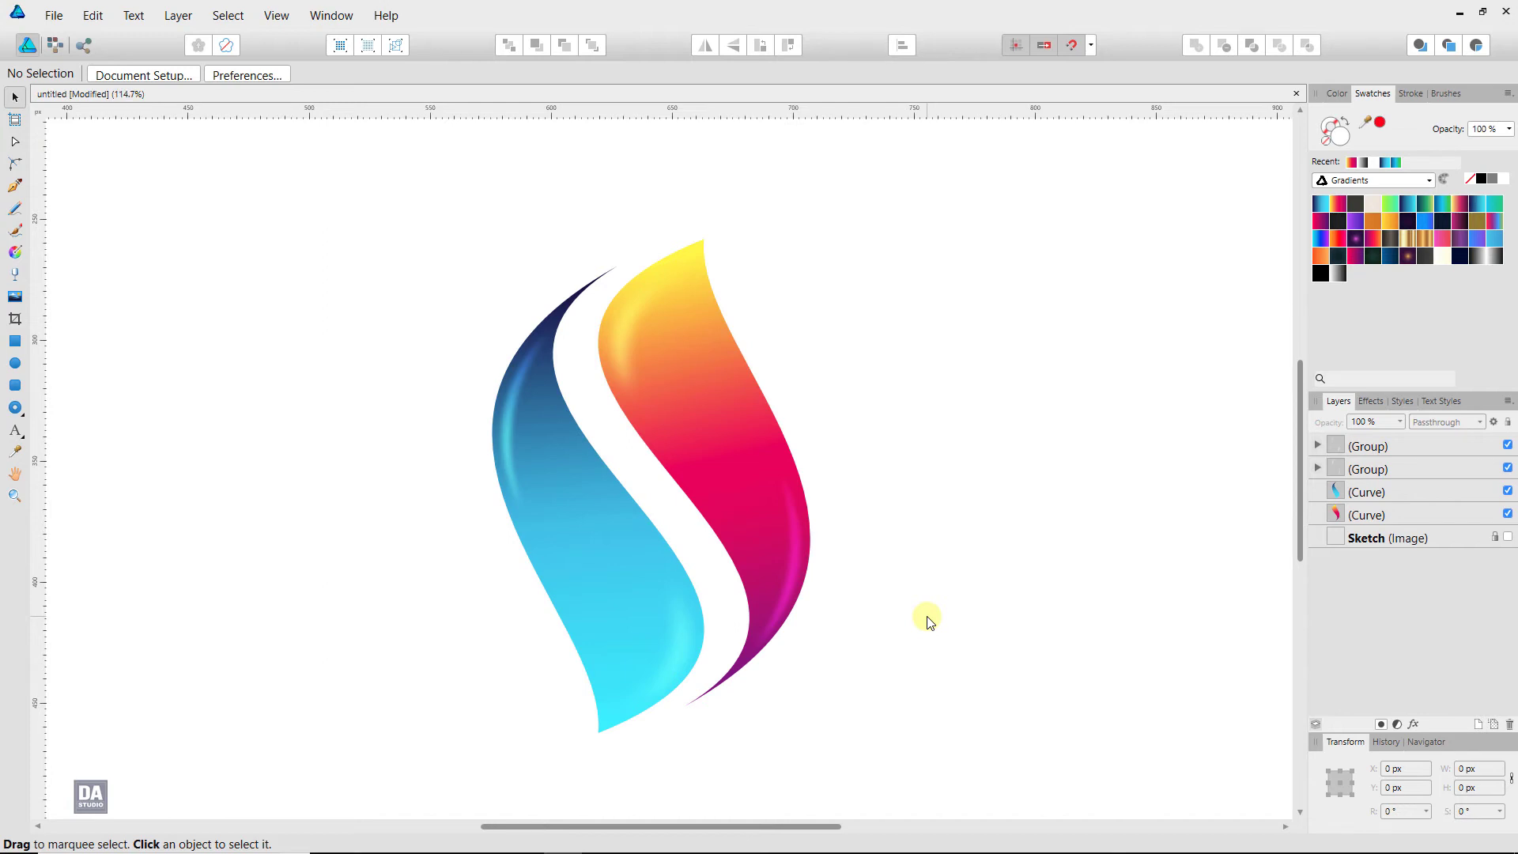
mouse_move(791, 300)
mouse_down()
mouse_move(647, 516)
mouse_move(535, 625)
mouse_up()
drag(724, 557, 774, 617)
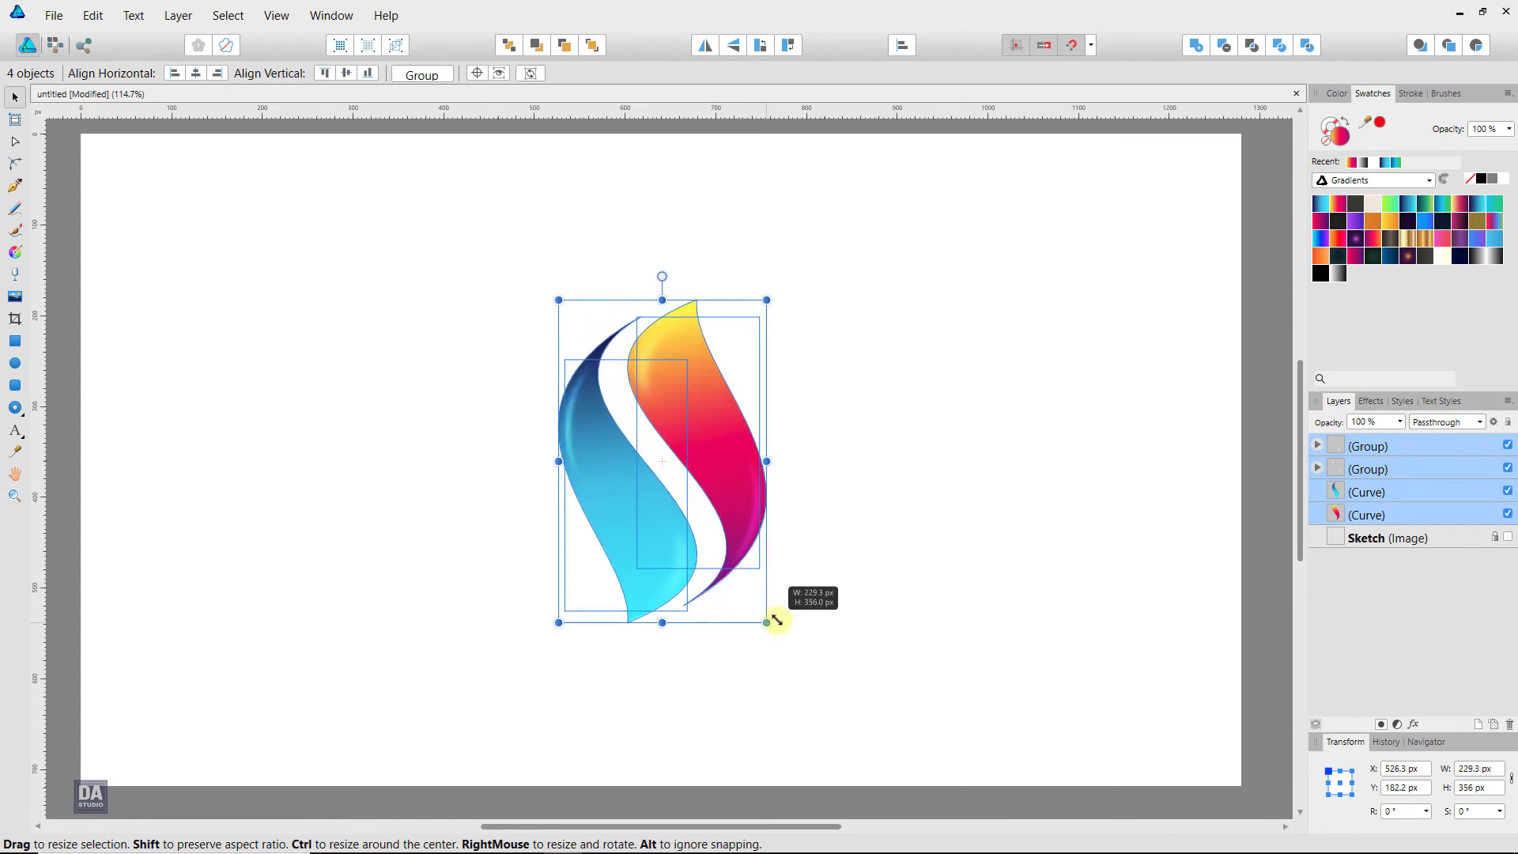
click(824, 597)
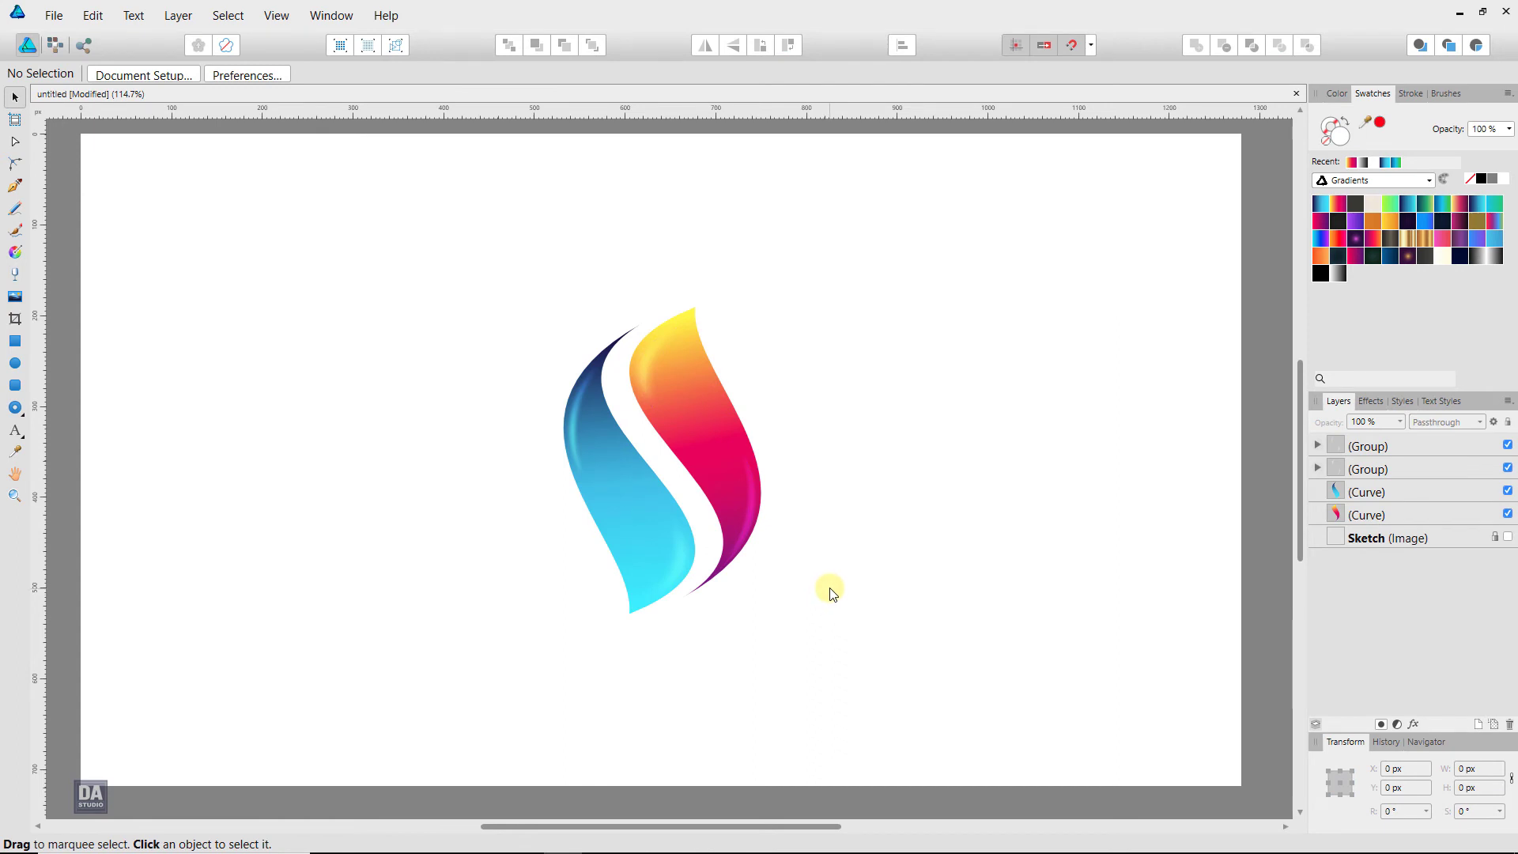
key(z)
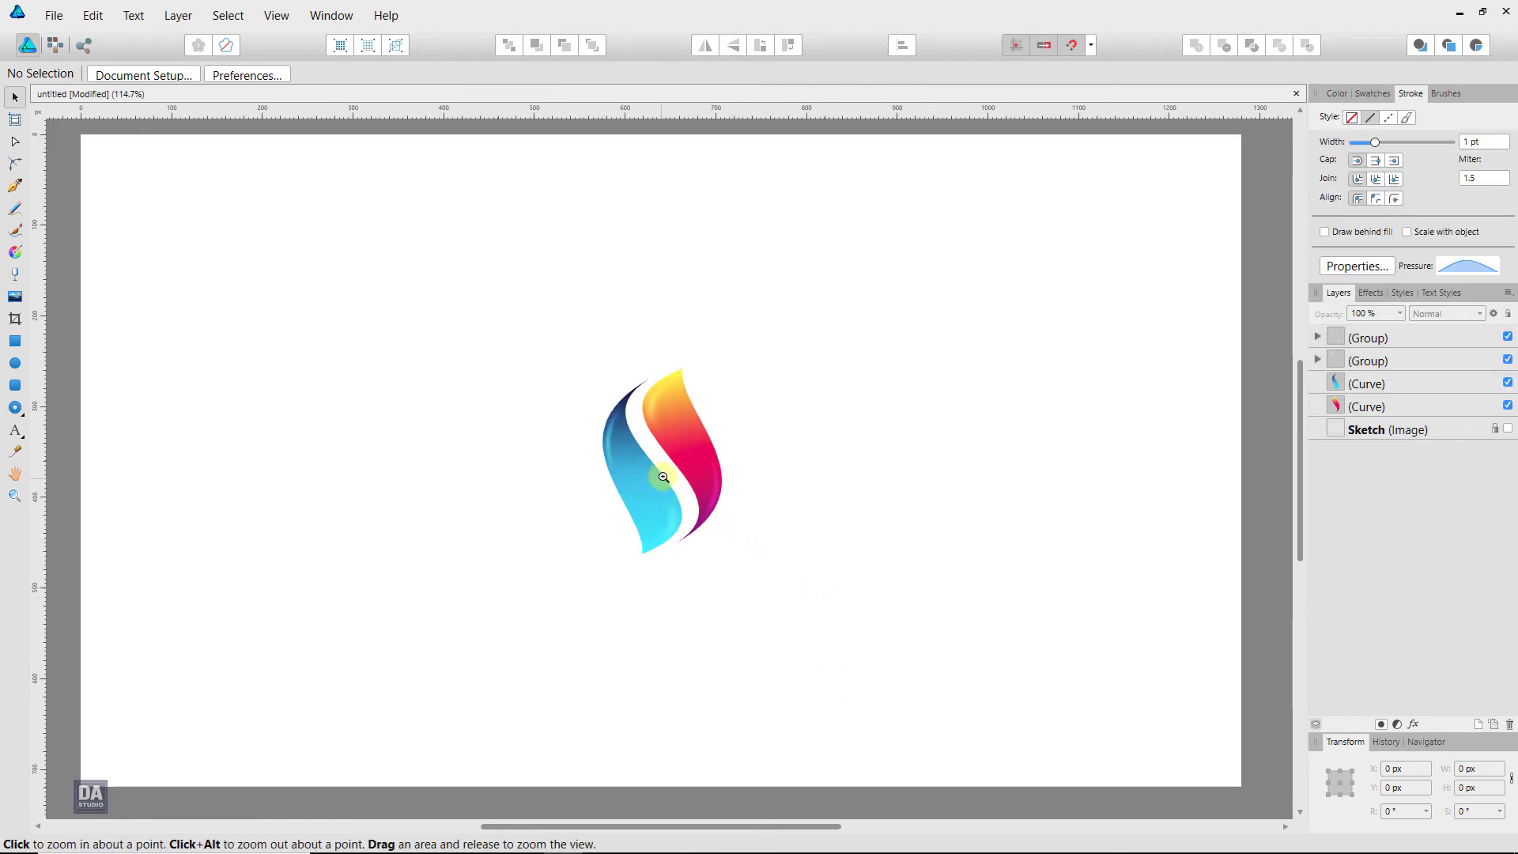
click(677, 474)
scroll(857, 453, up, 2)
key(v)
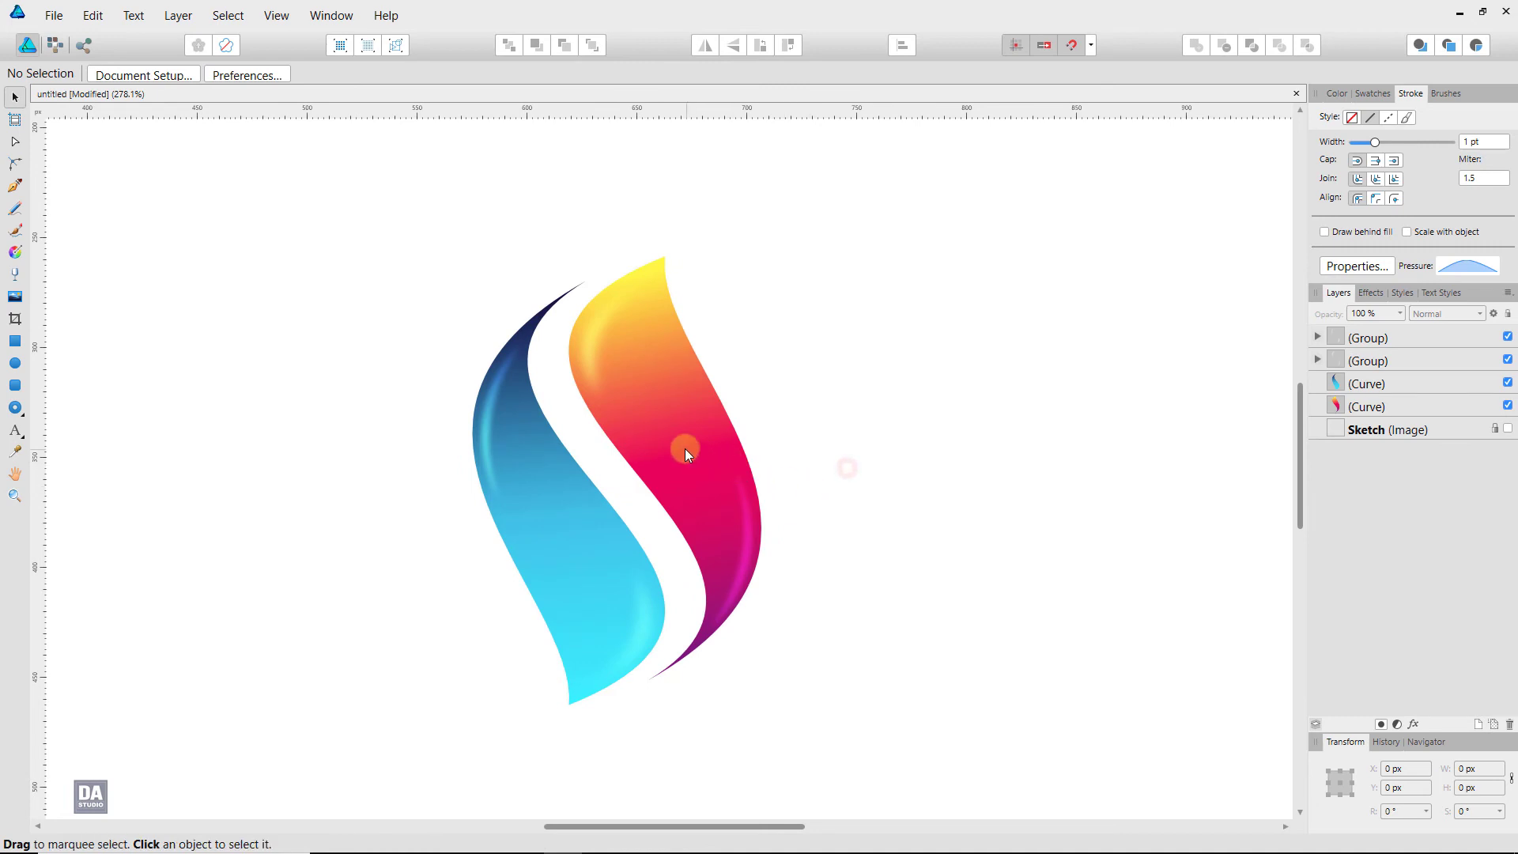
click(685, 448)
shift+click(586, 529)
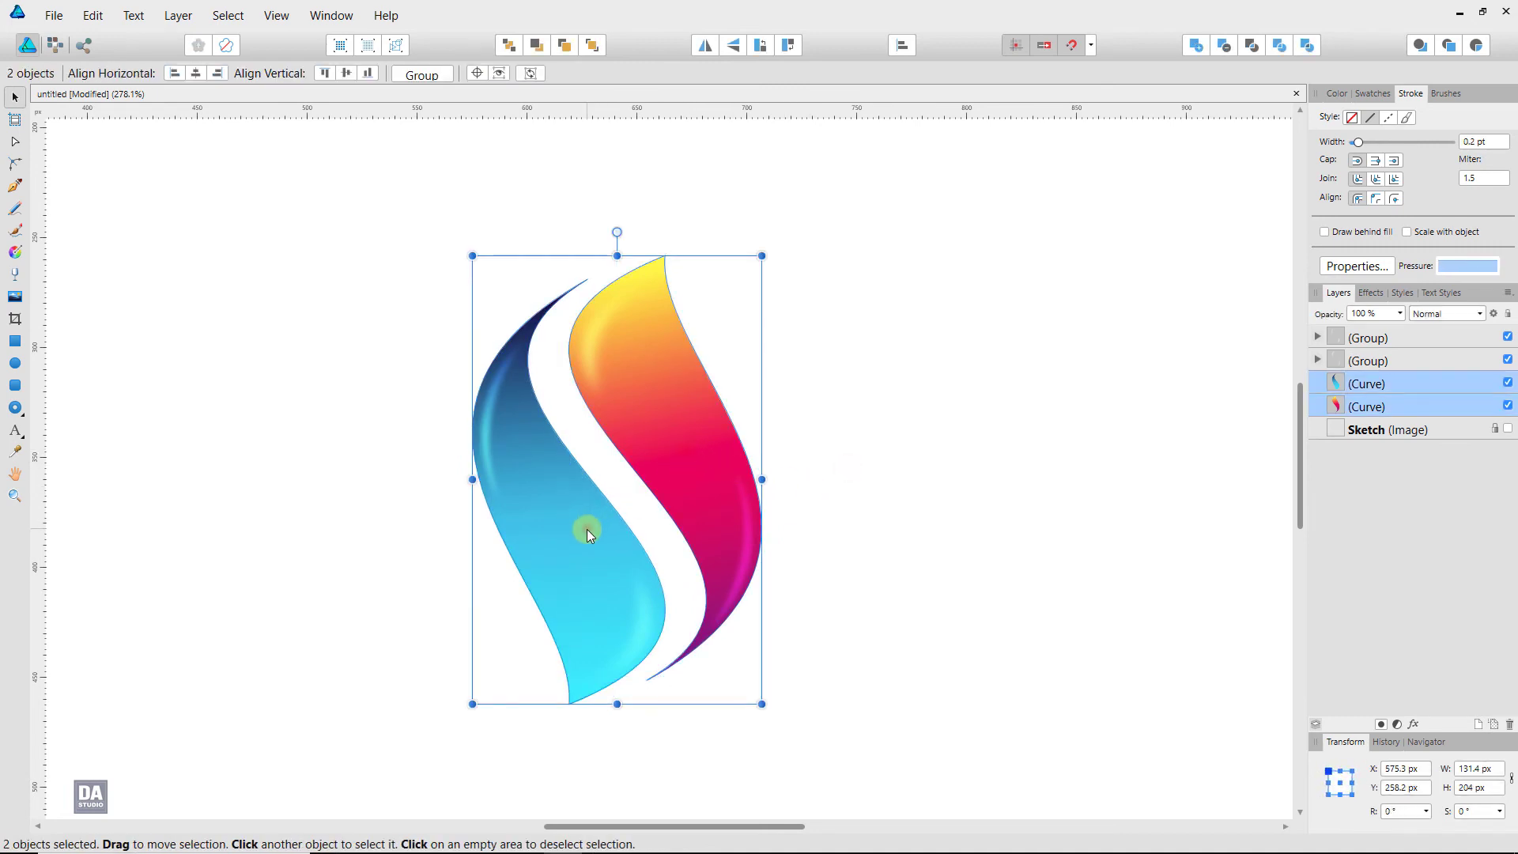
Duplicate both leaves and move the copies to the right
right_click(1407, 407)
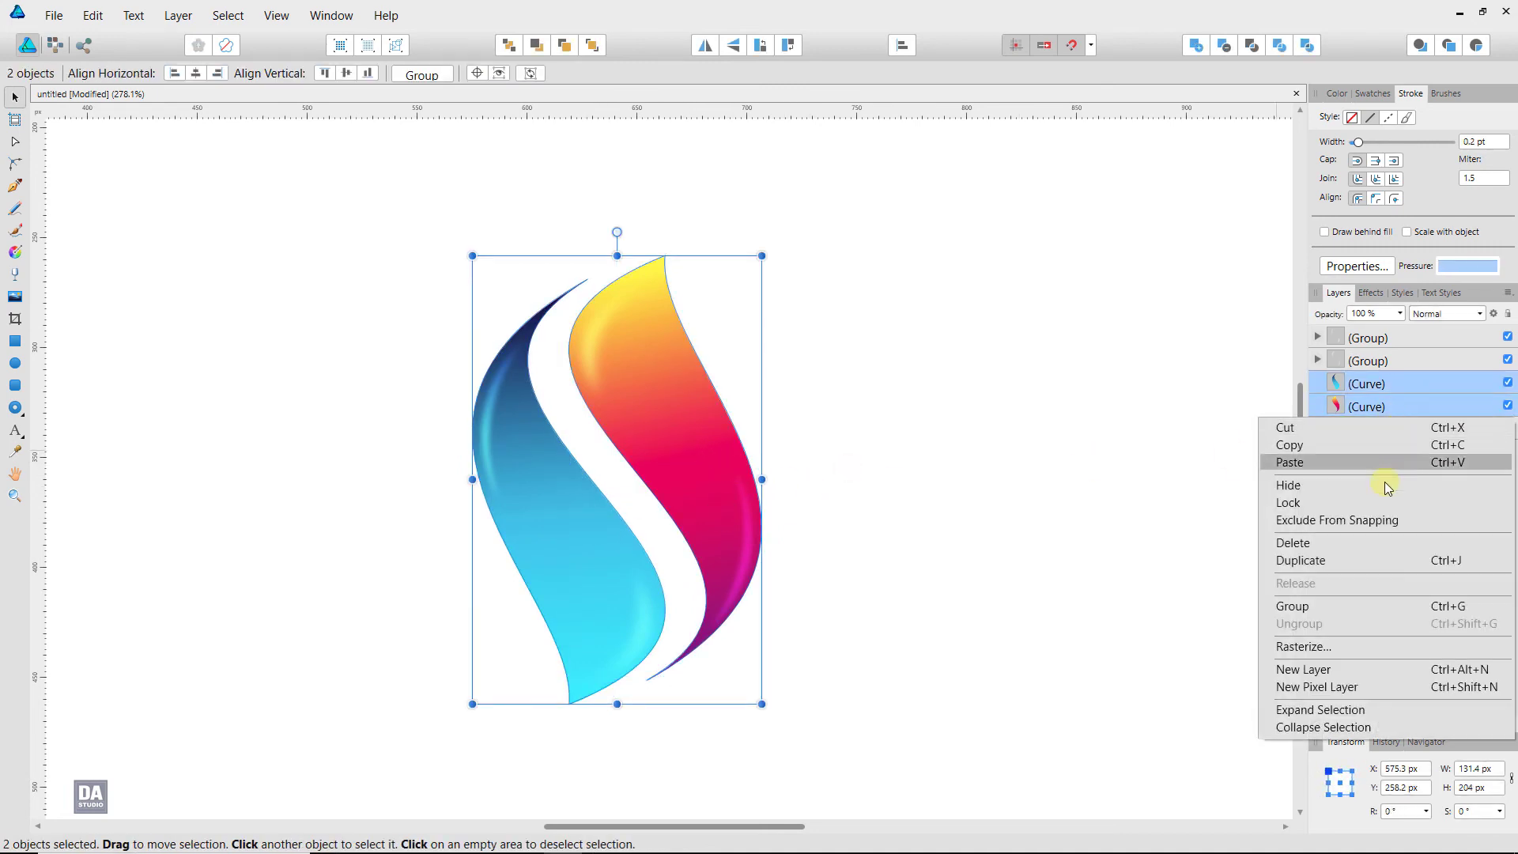
click(1369, 561)
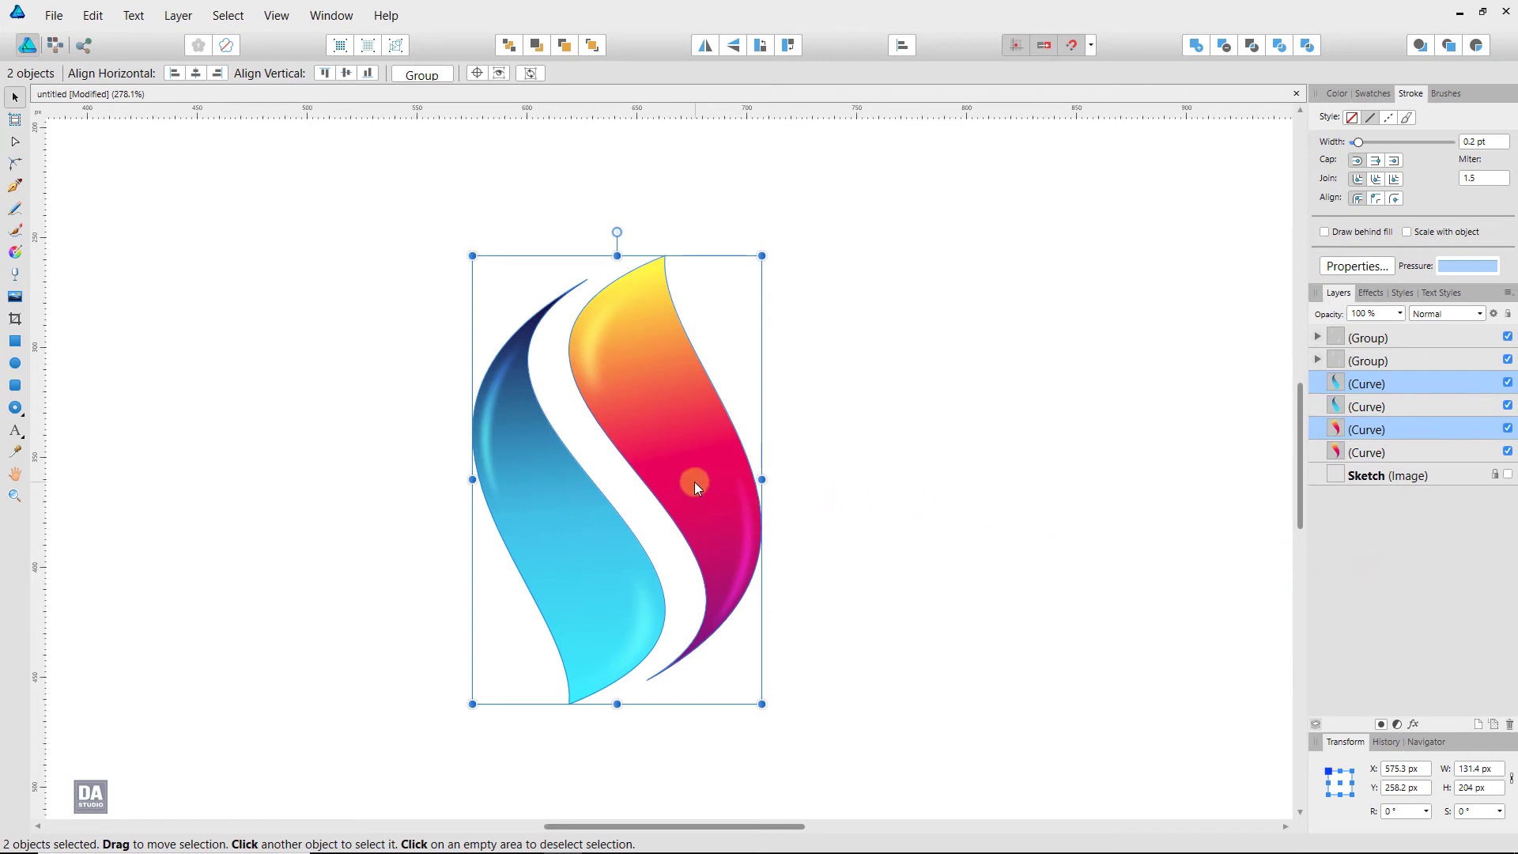
drag(694, 482, 1042, 493)
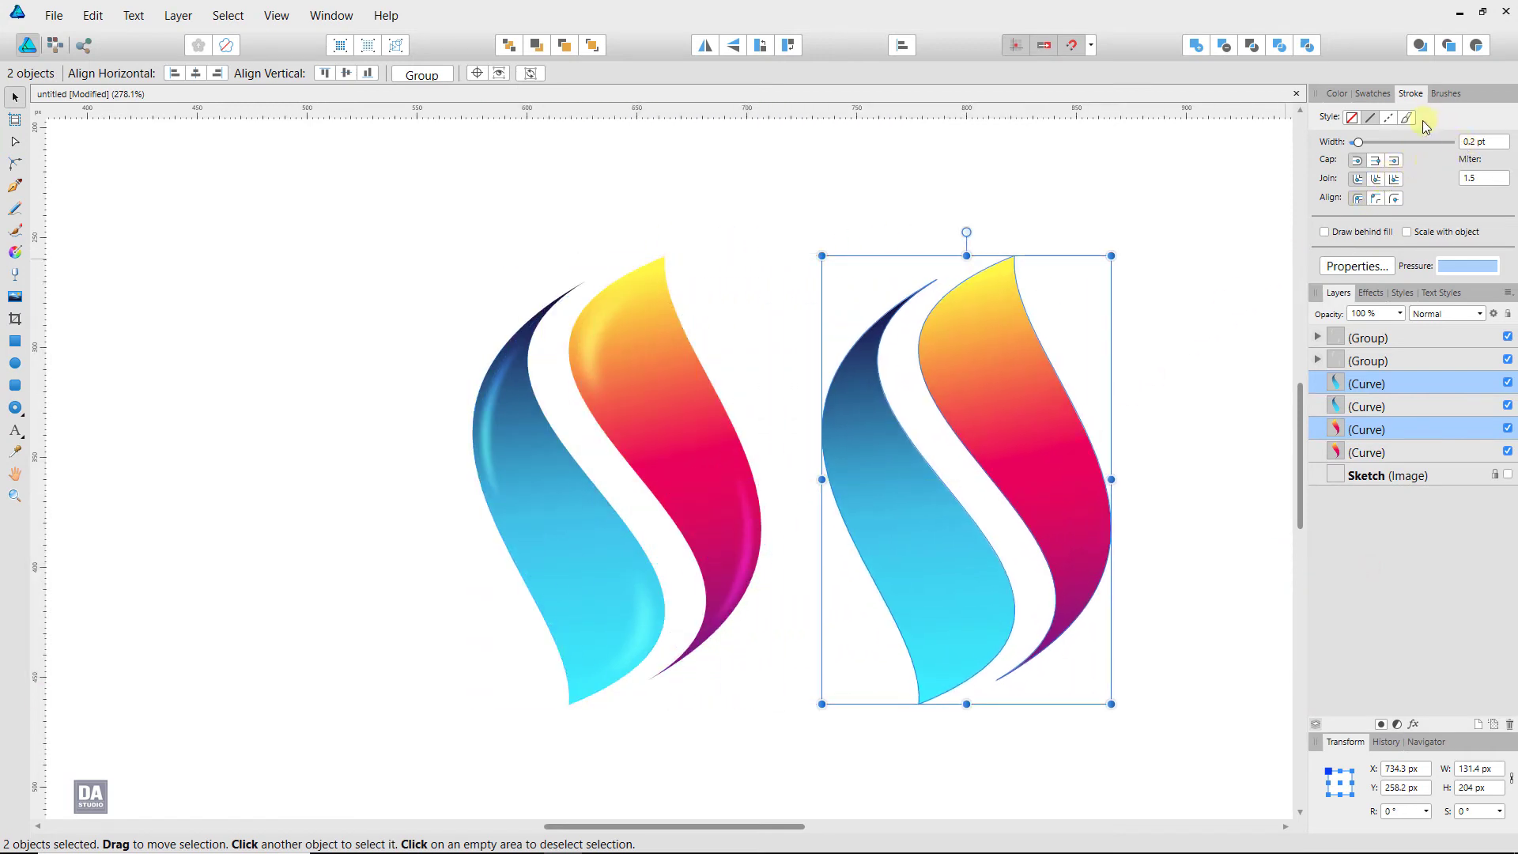
Make the copies outline-only with a plain 1 pt stroke and move them back onto the logo
click(1373, 93)
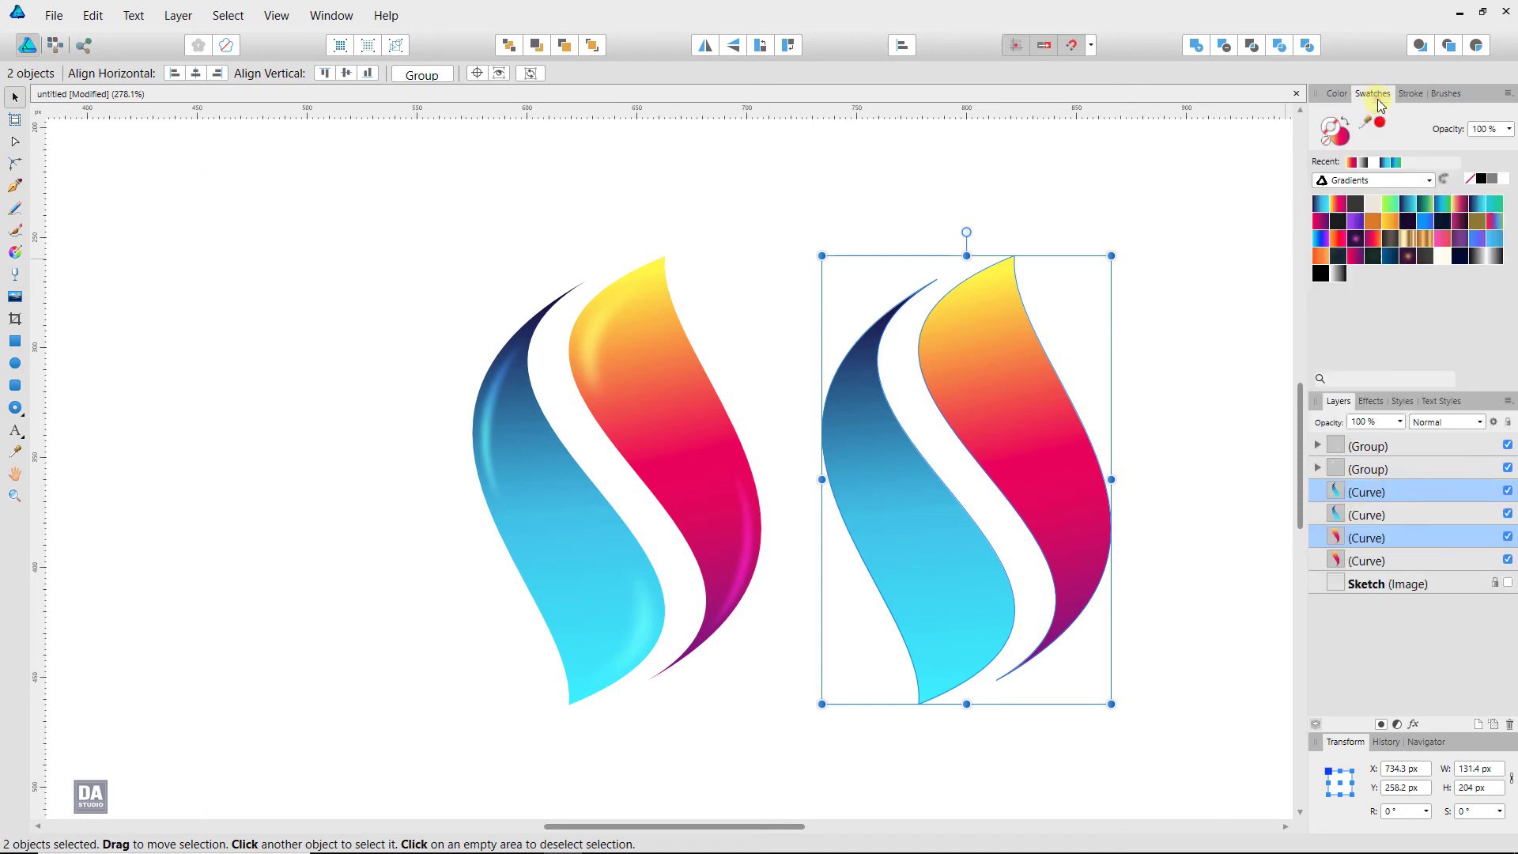
click(1345, 124)
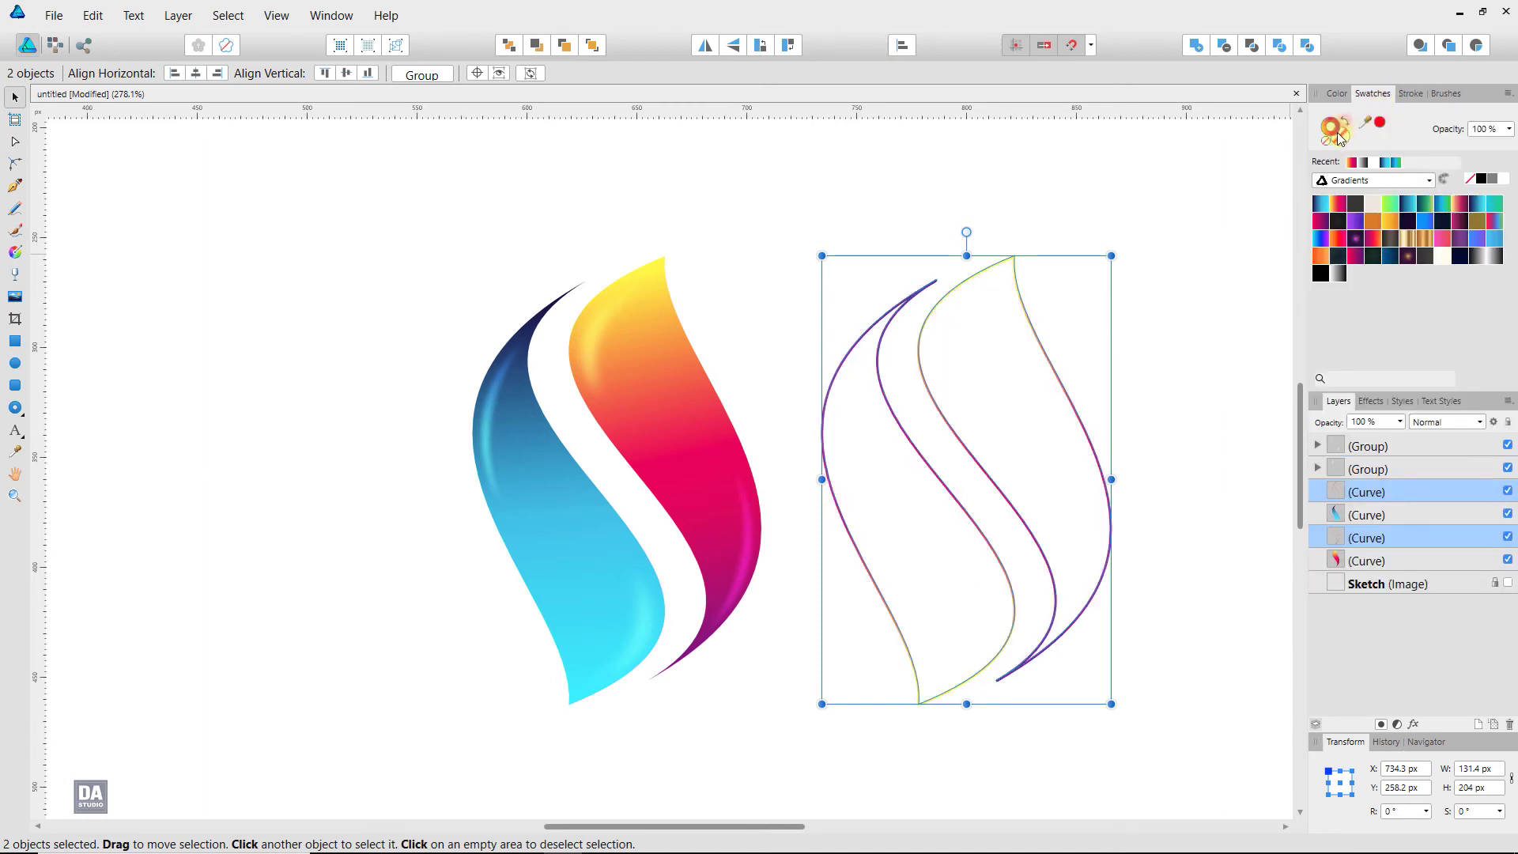
click(1506, 180)
click(1411, 93)
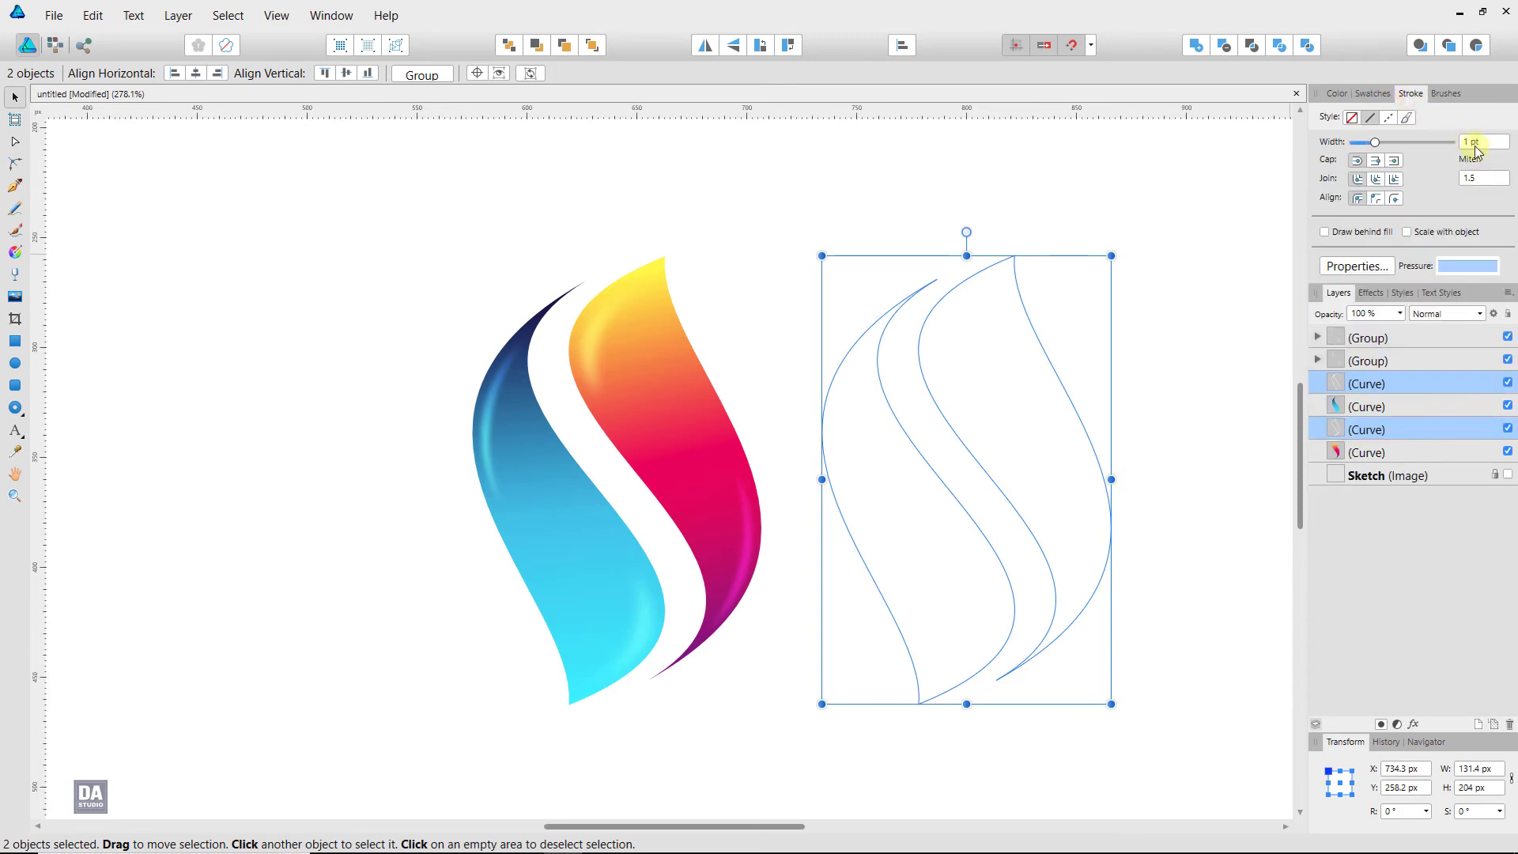
click(1373, 93)
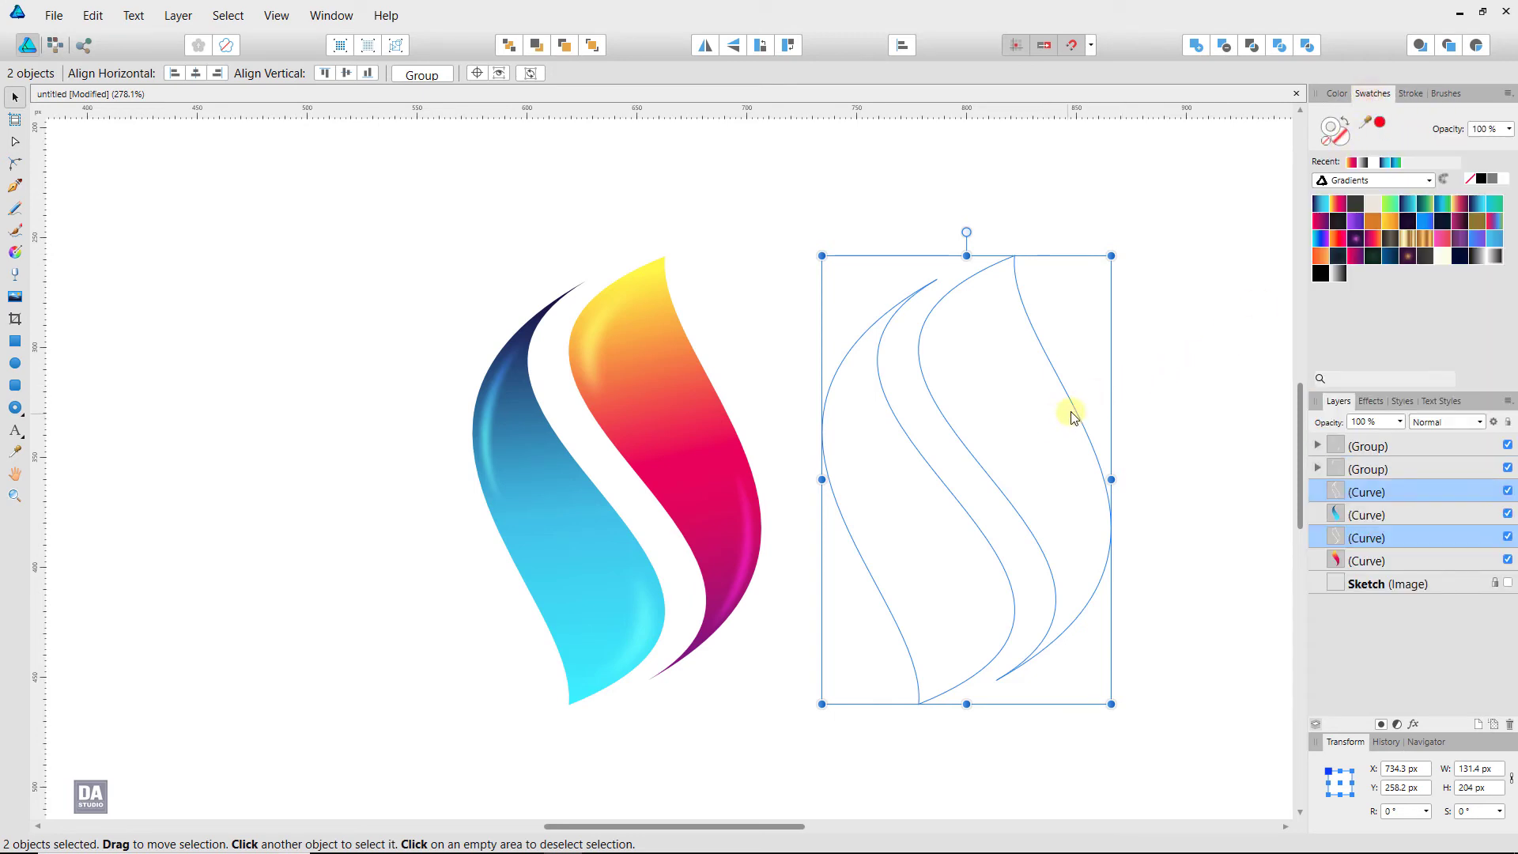
drag(1077, 414, 728, 387)
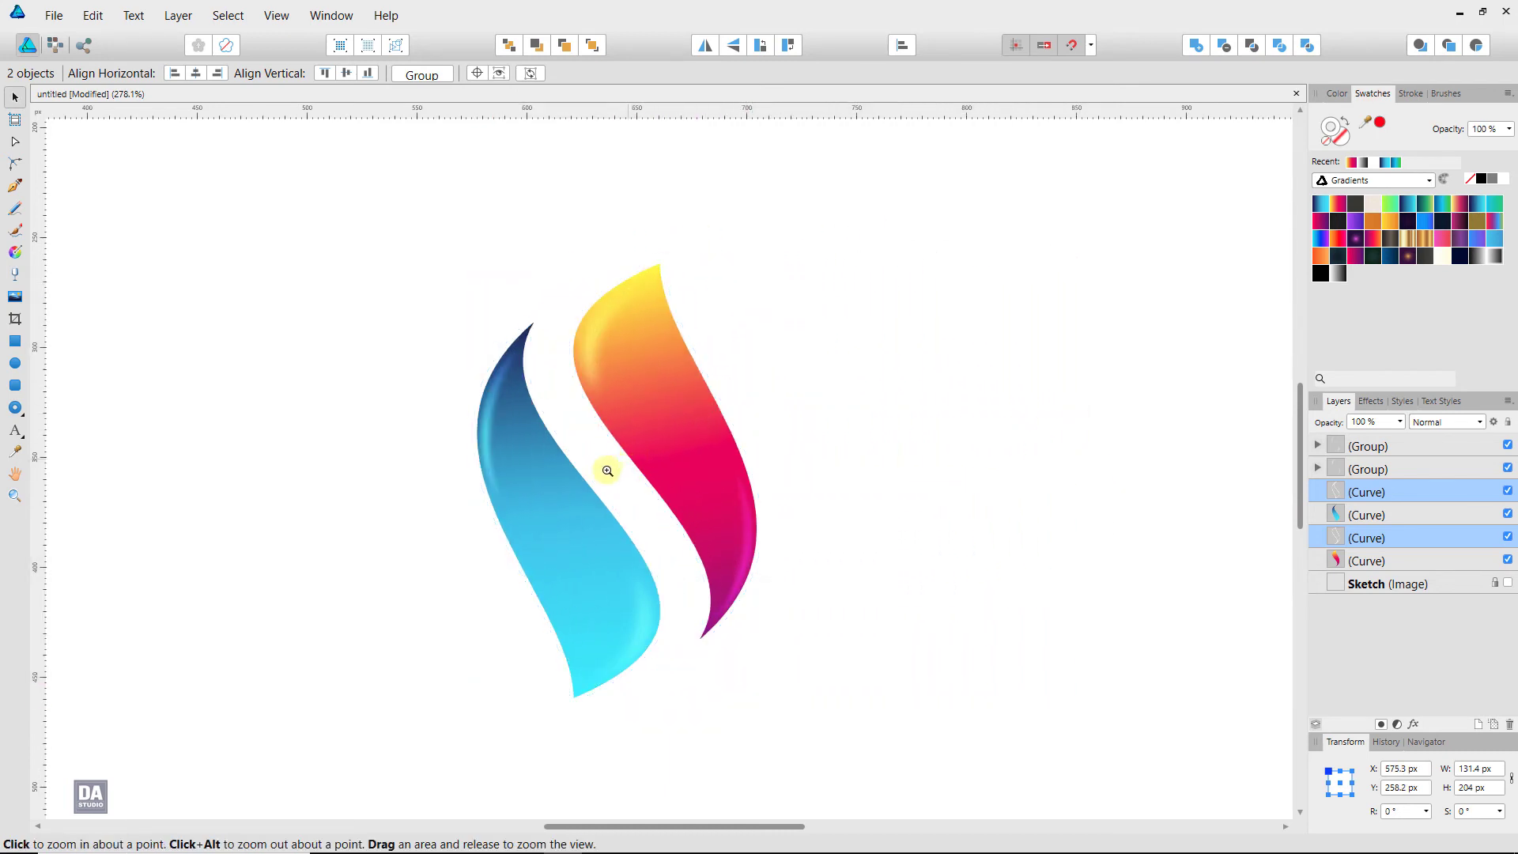
Zoom in, add a Gaussian Blur to the outline copies and set them to Overlay
drag(609, 469, 840, 490)
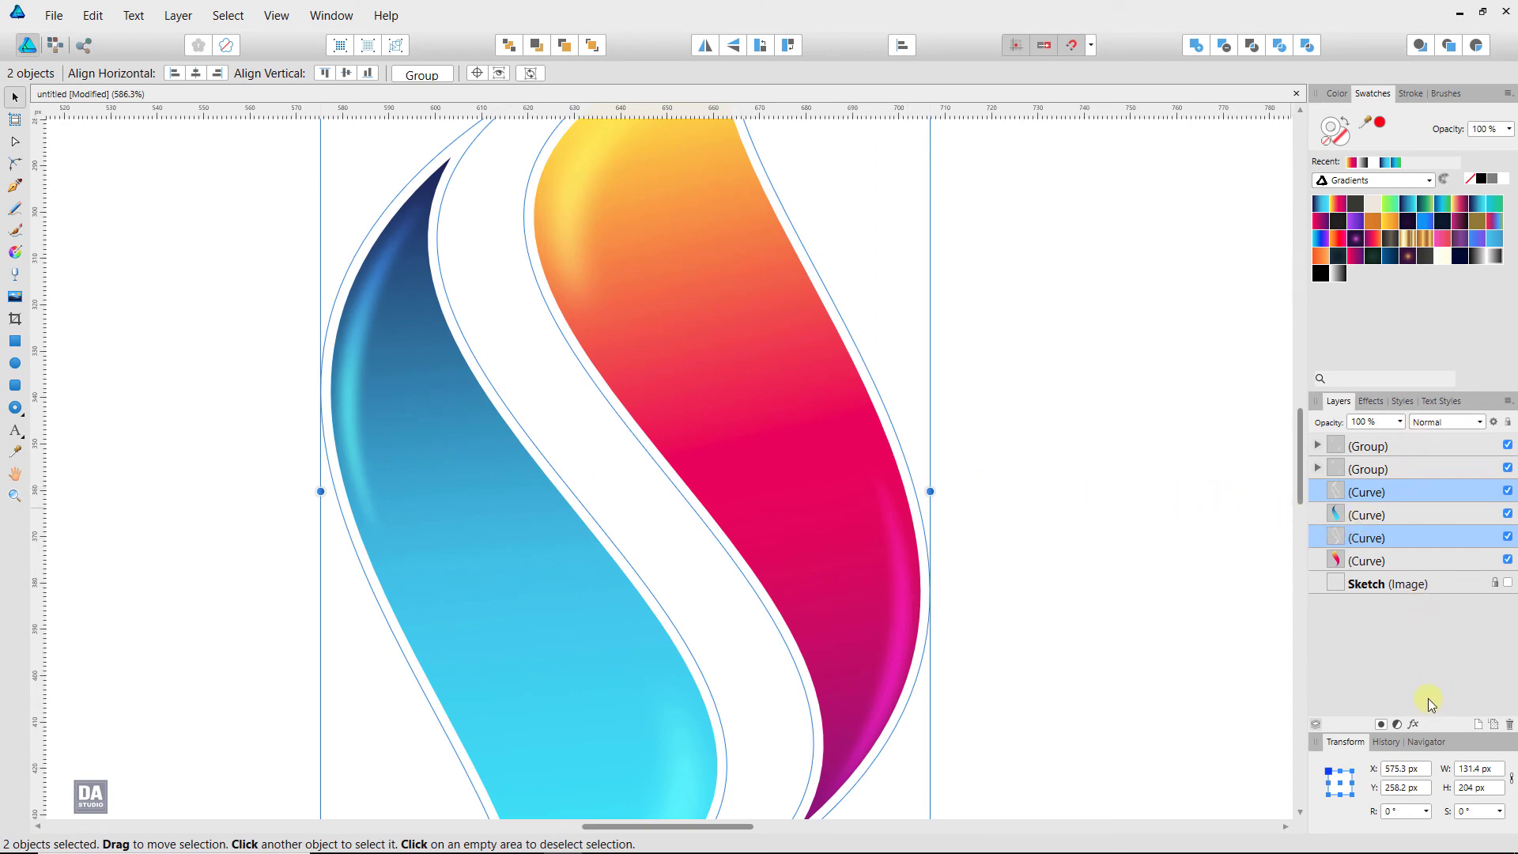
click(1413, 724)
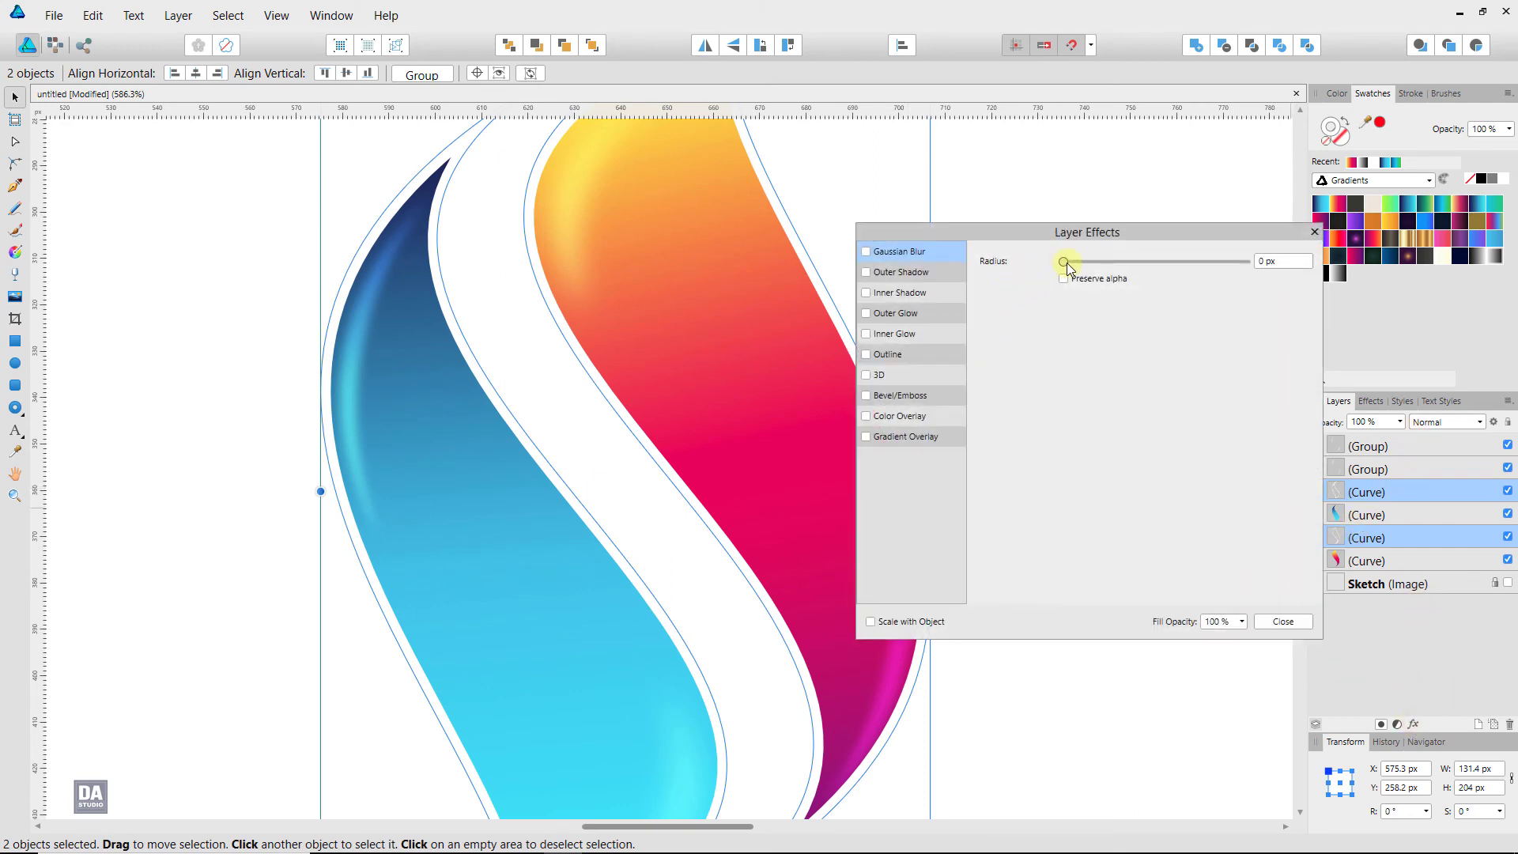
drag(1064, 262, 1111, 264)
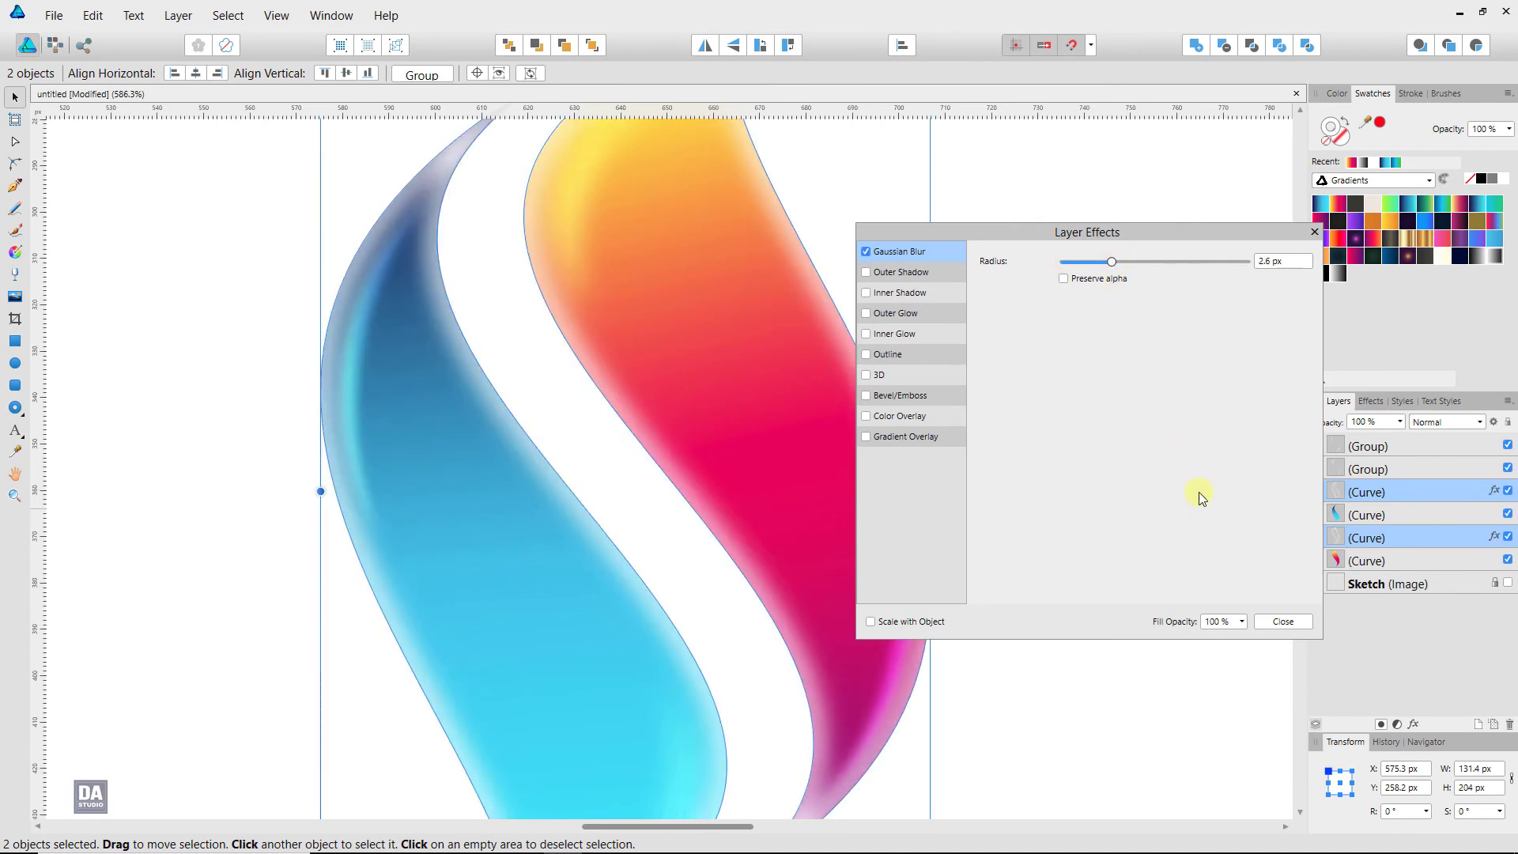
click(1275, 622)
click(1435, 423)
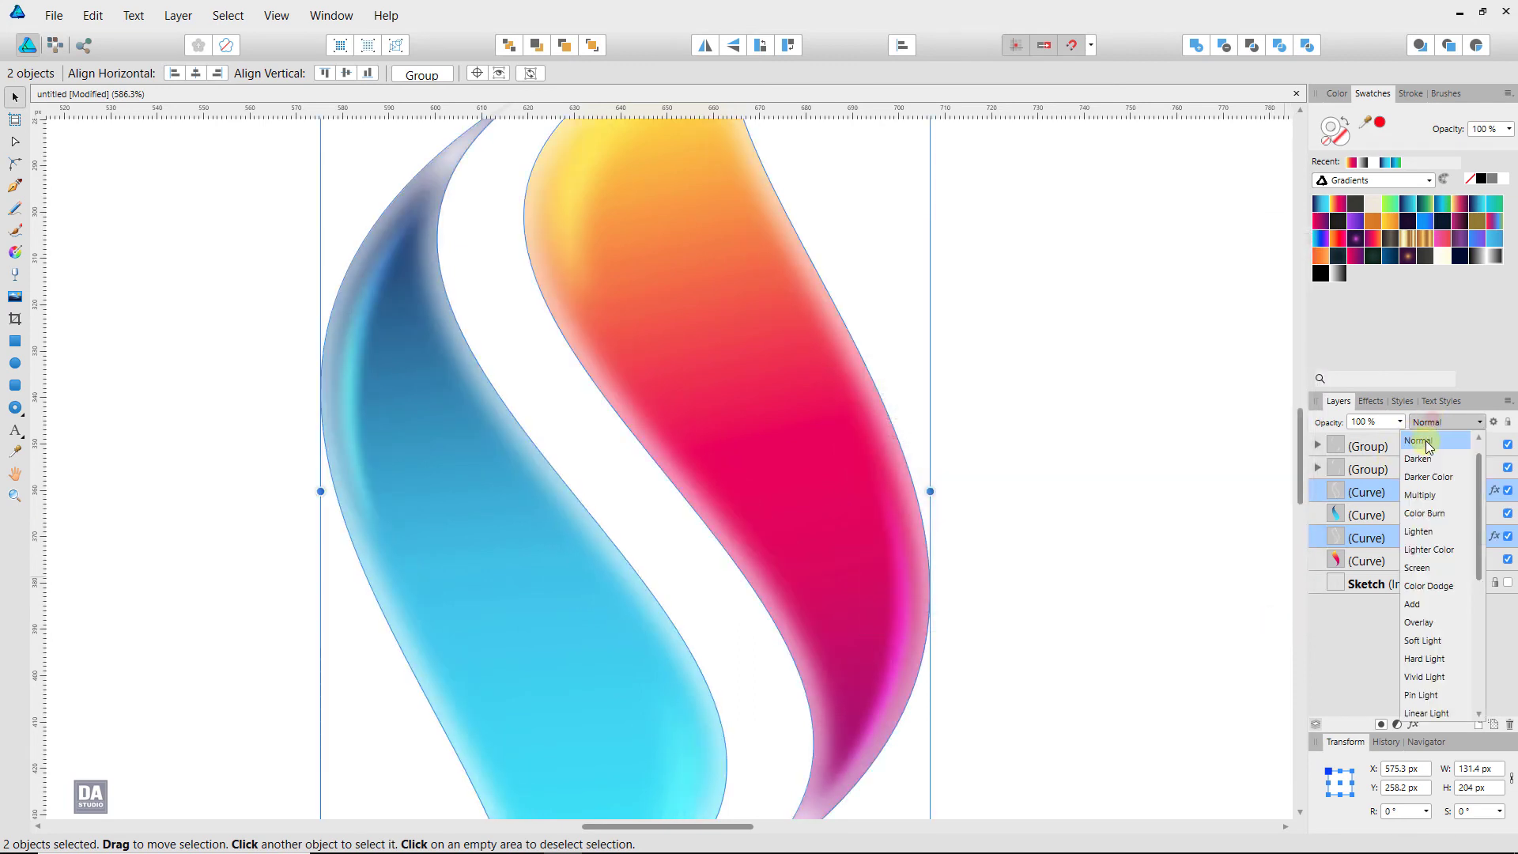
click(1420, 622)
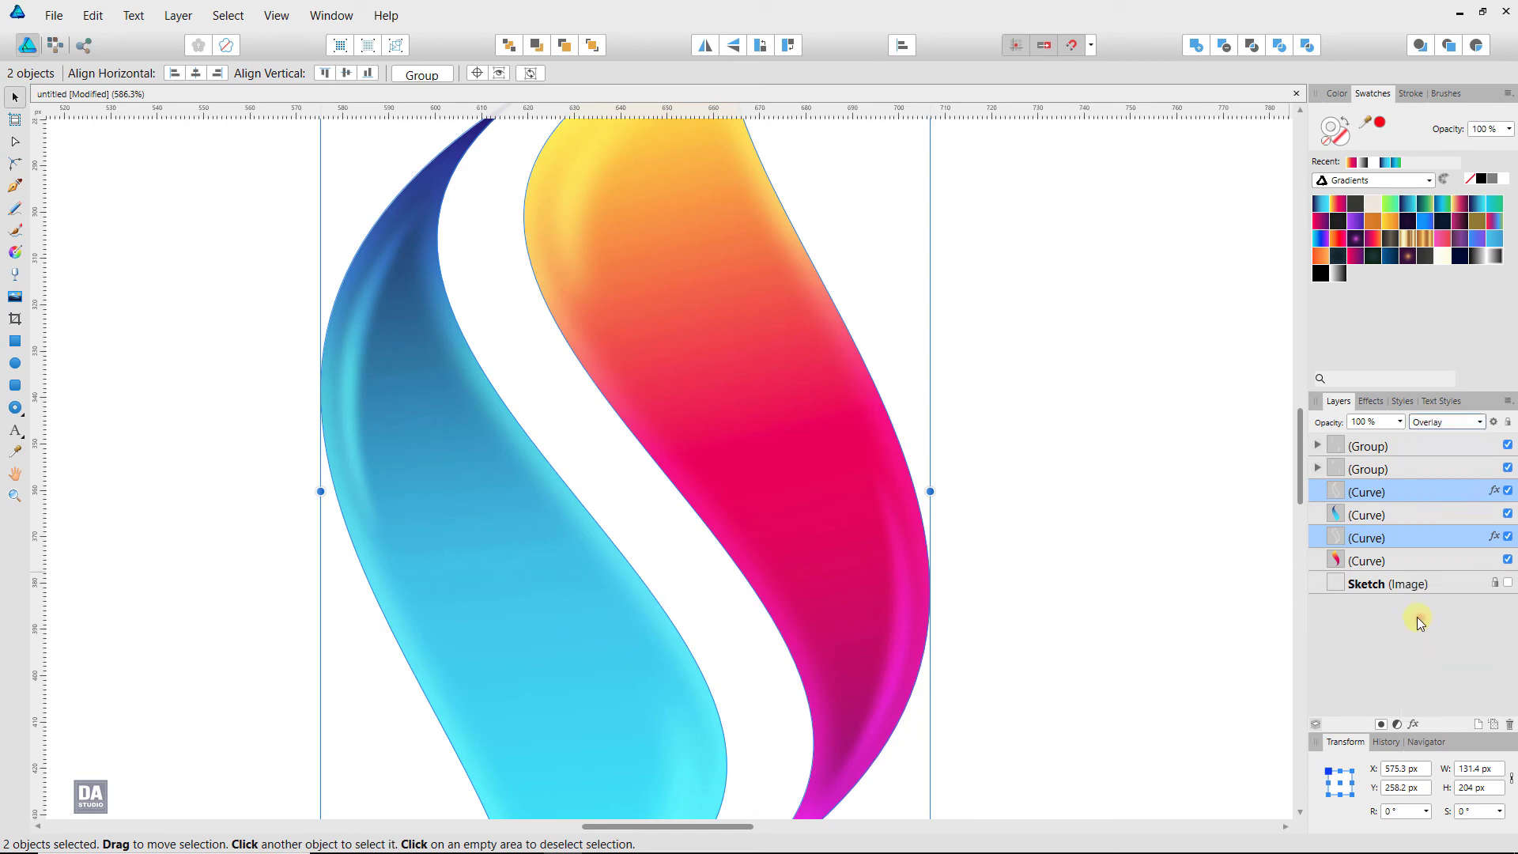
Adjust the outlines' Gaussian Blur to settle at 0.7 px
click(1414, 724)
drag(1111, 263, 1095, 265)
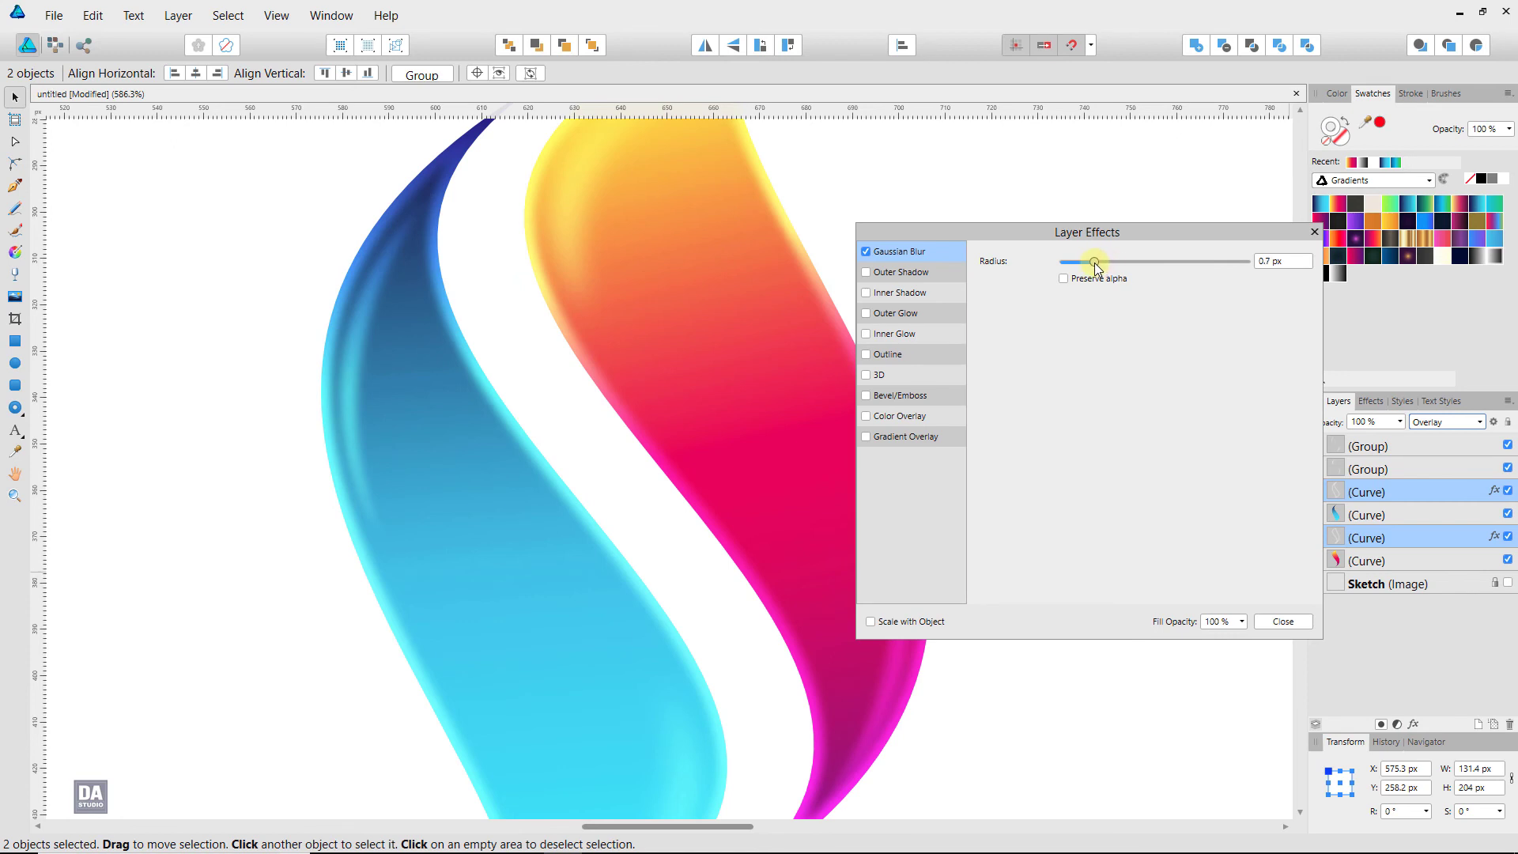
drag(1096, 266, 1104, 270)
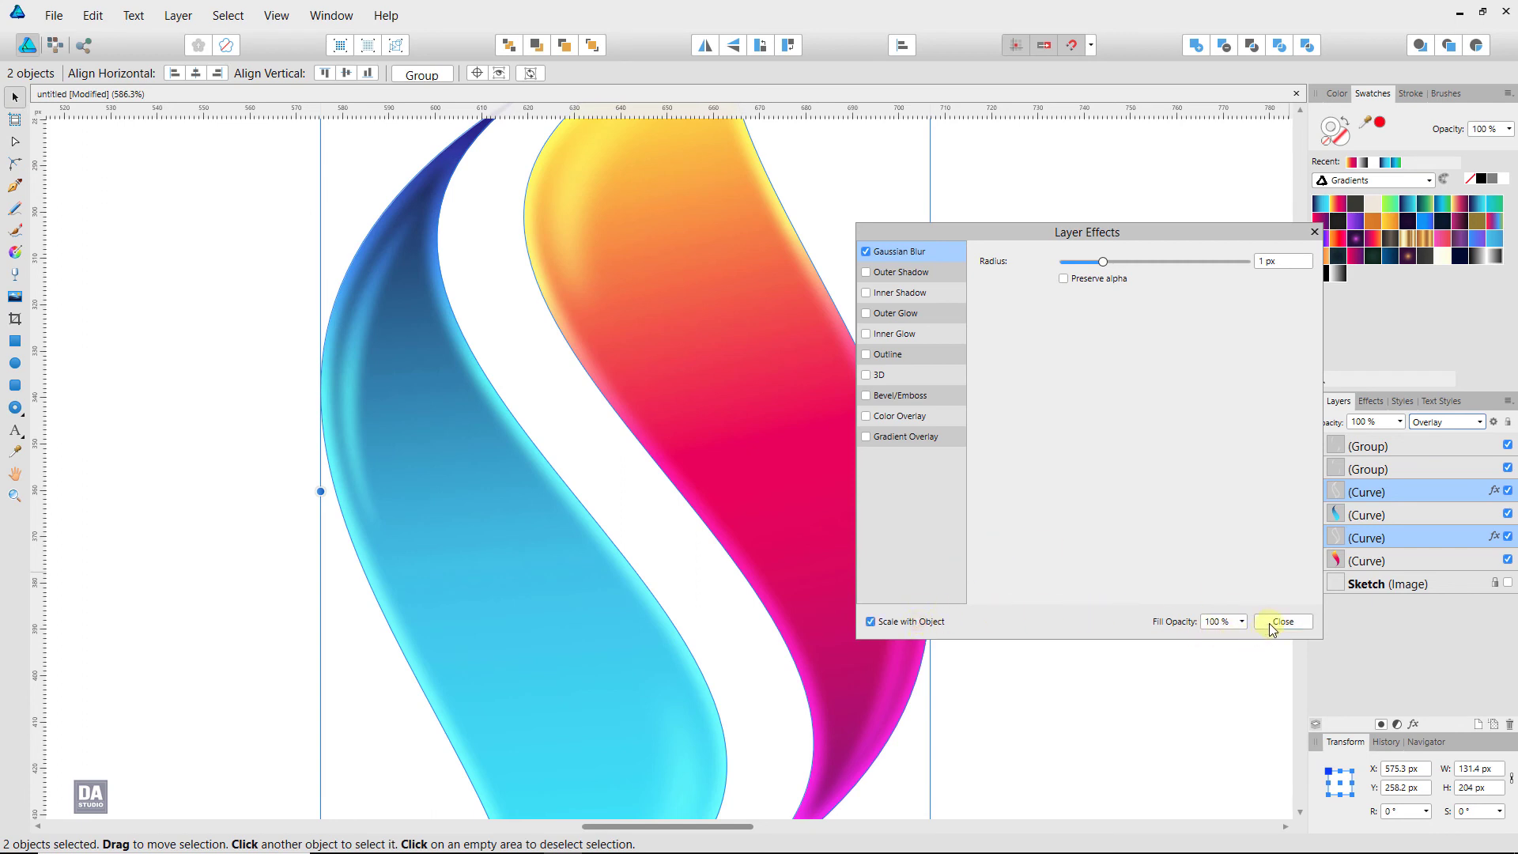
drag(1101, 264, 1090, 264)
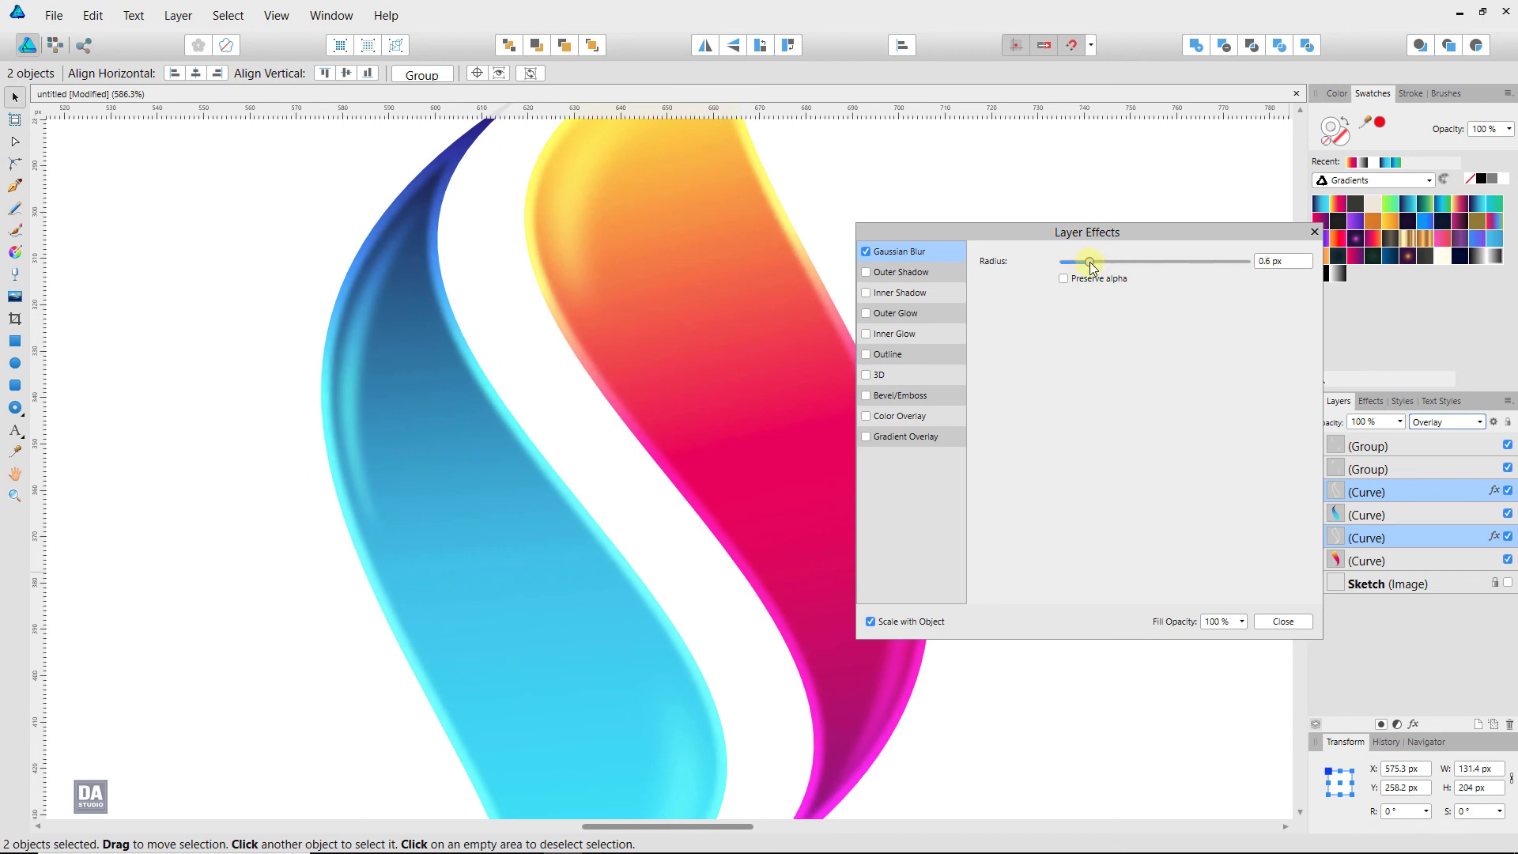
click(1279, 621)
Lower the outlines' opacity to 66%, deselect, and fit the page in view
click(1400, 423)
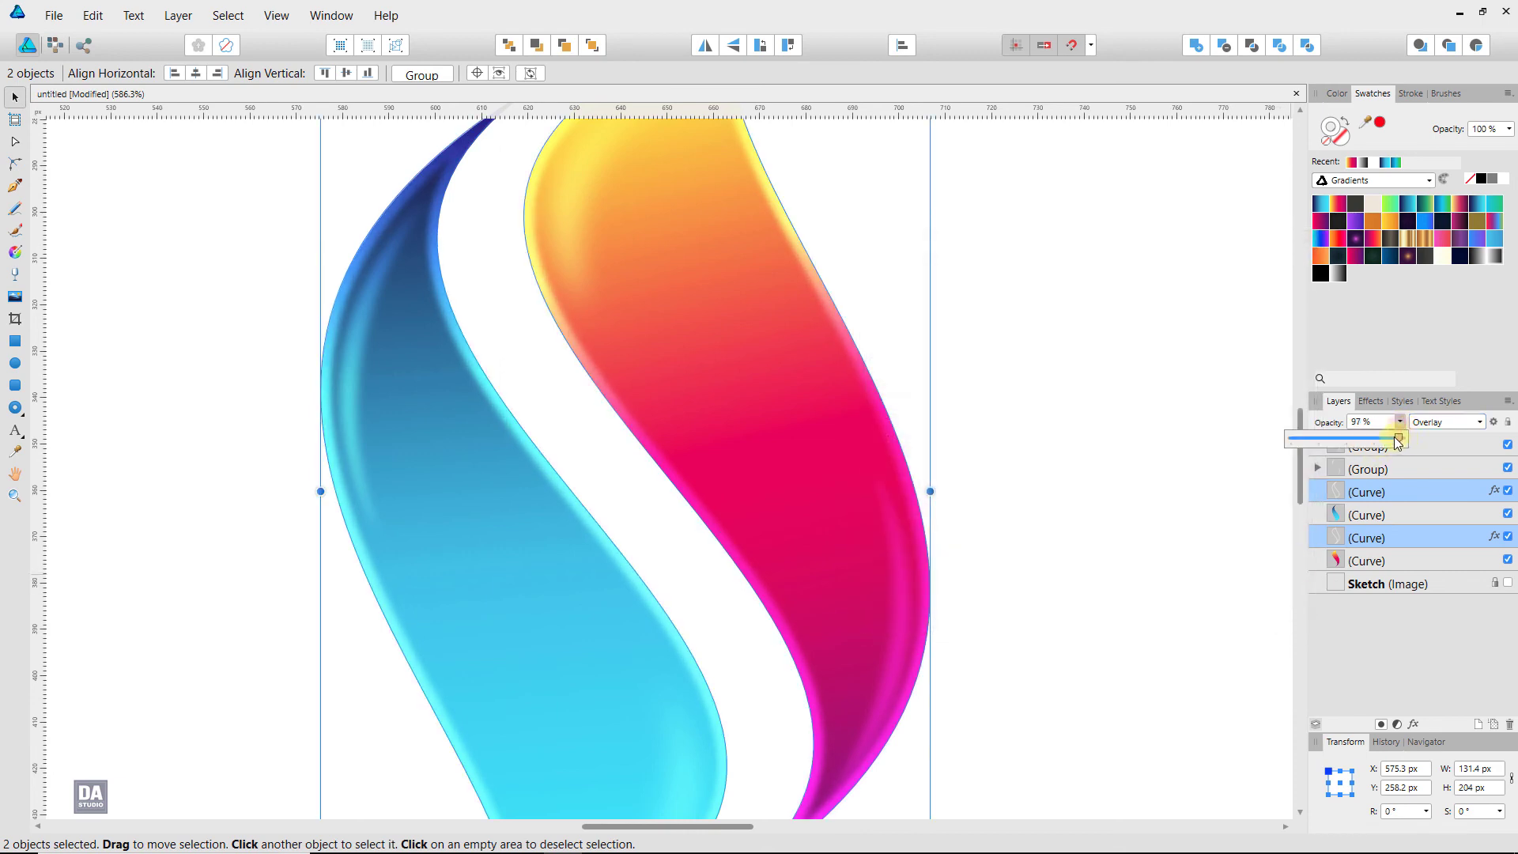
drag(1374, 436, 1355, 436)
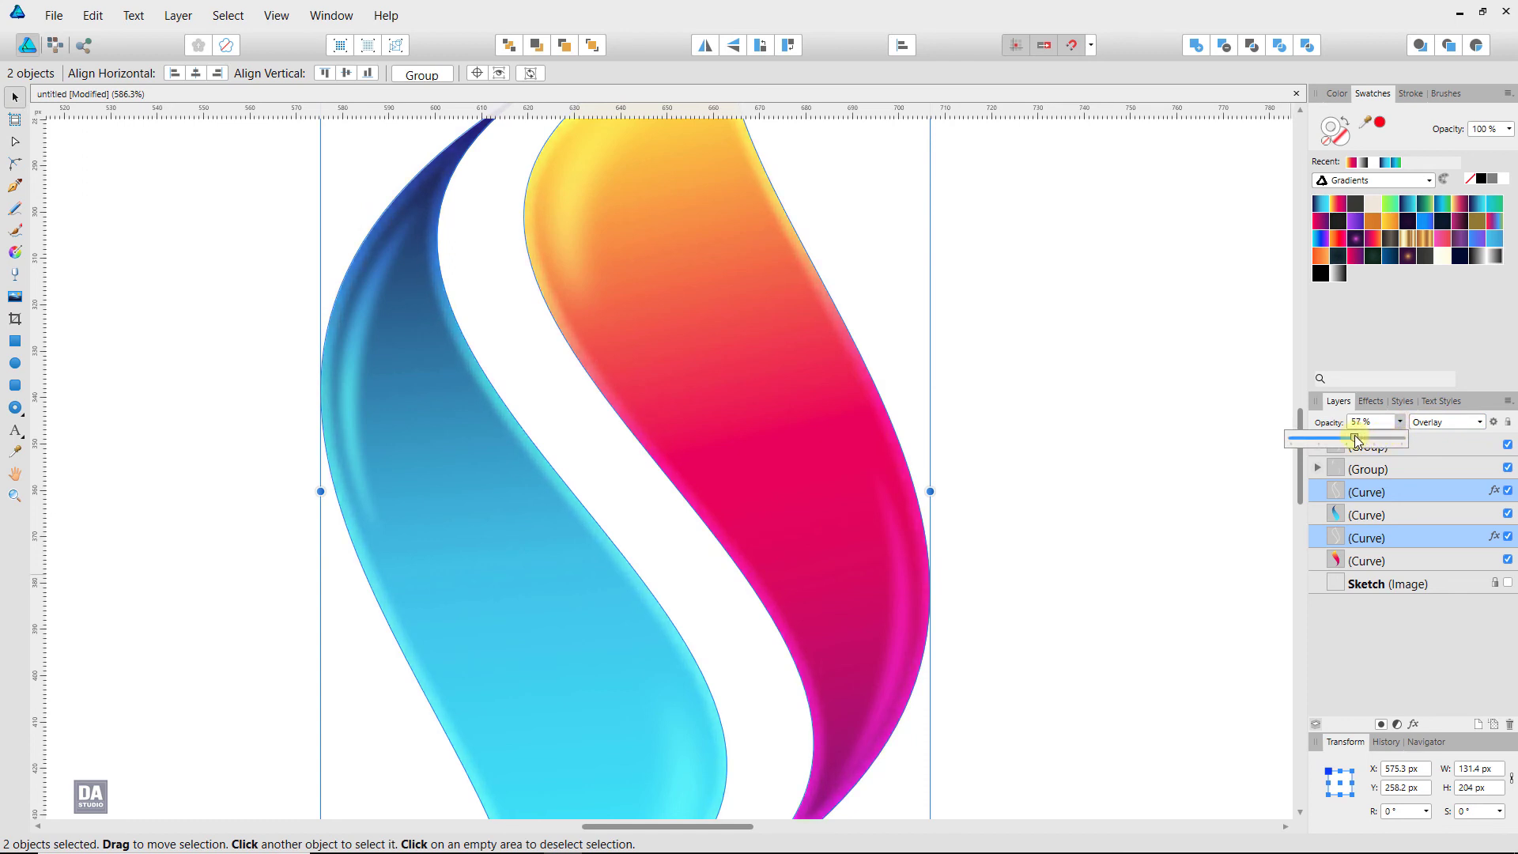
click(1095, 453)
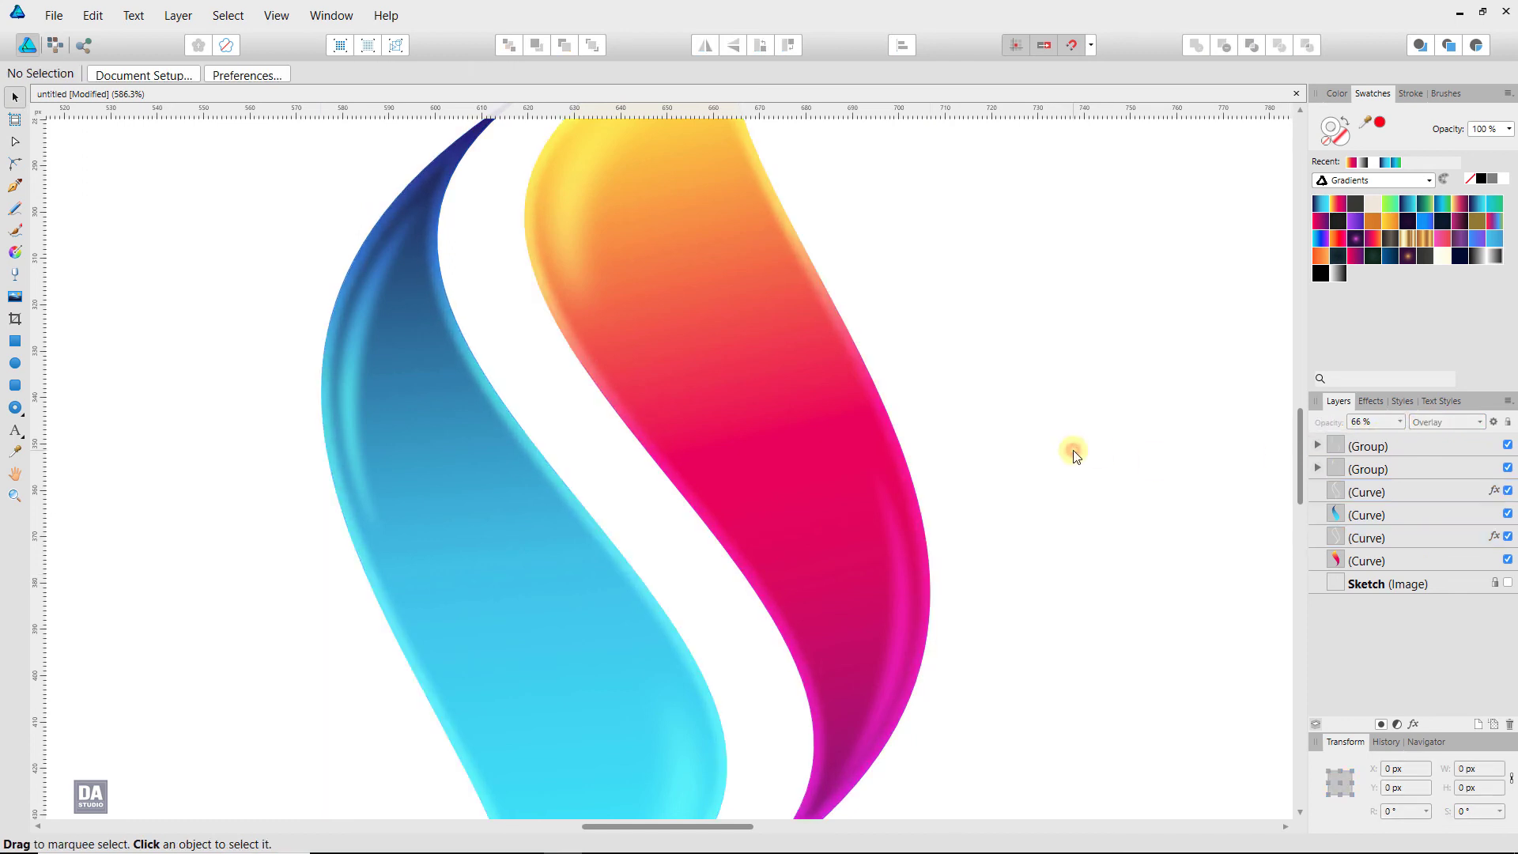
key(ctrl+0)
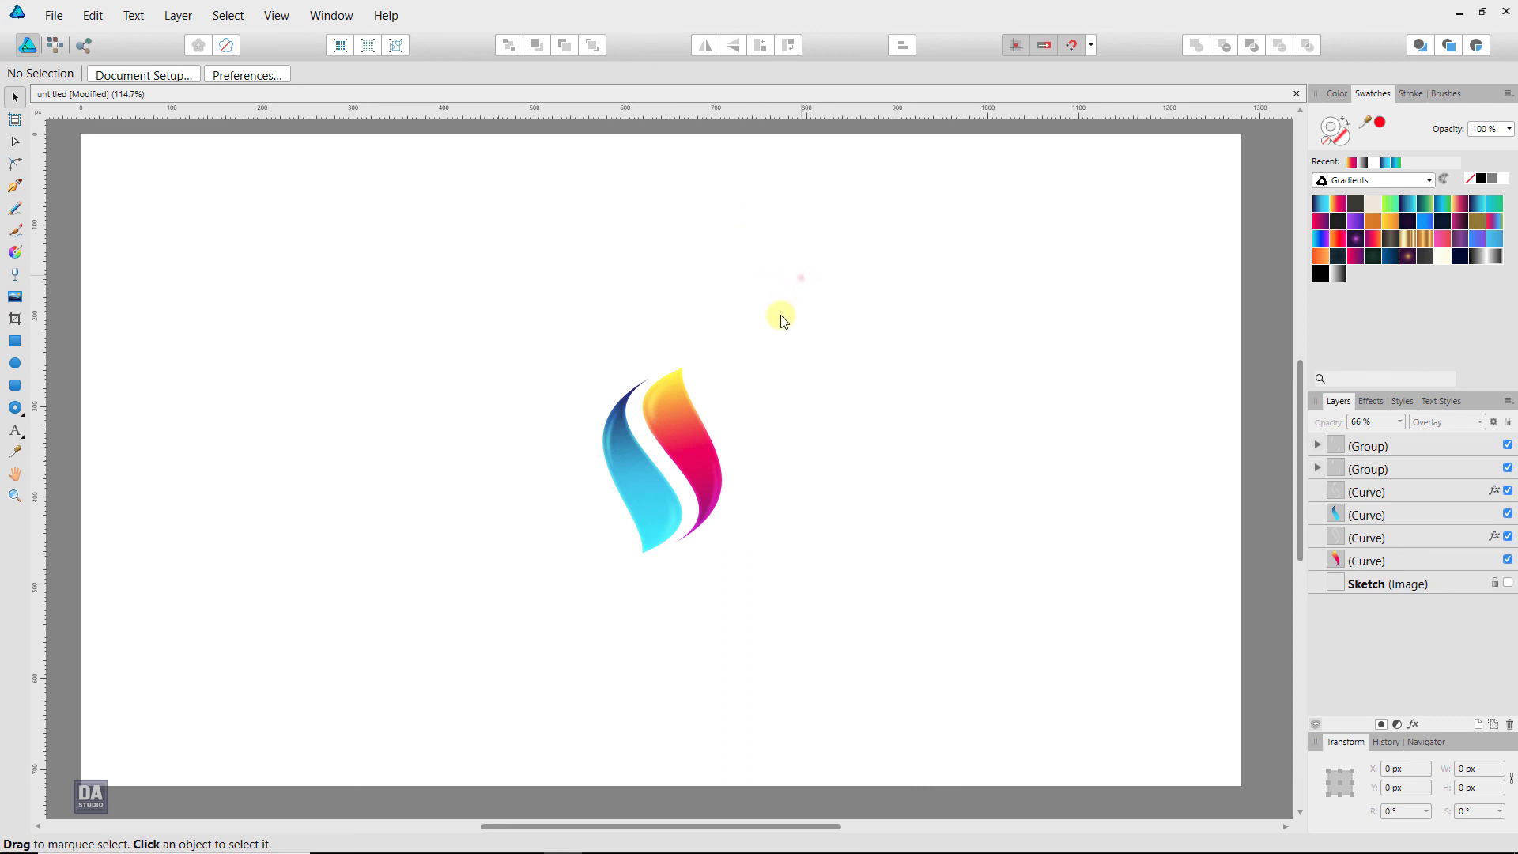
Select all six logo objects, enlarge them together from the corner handle, then deselect
drag(798, 277, 542, 610)
drag(721, 553, 743, 583)
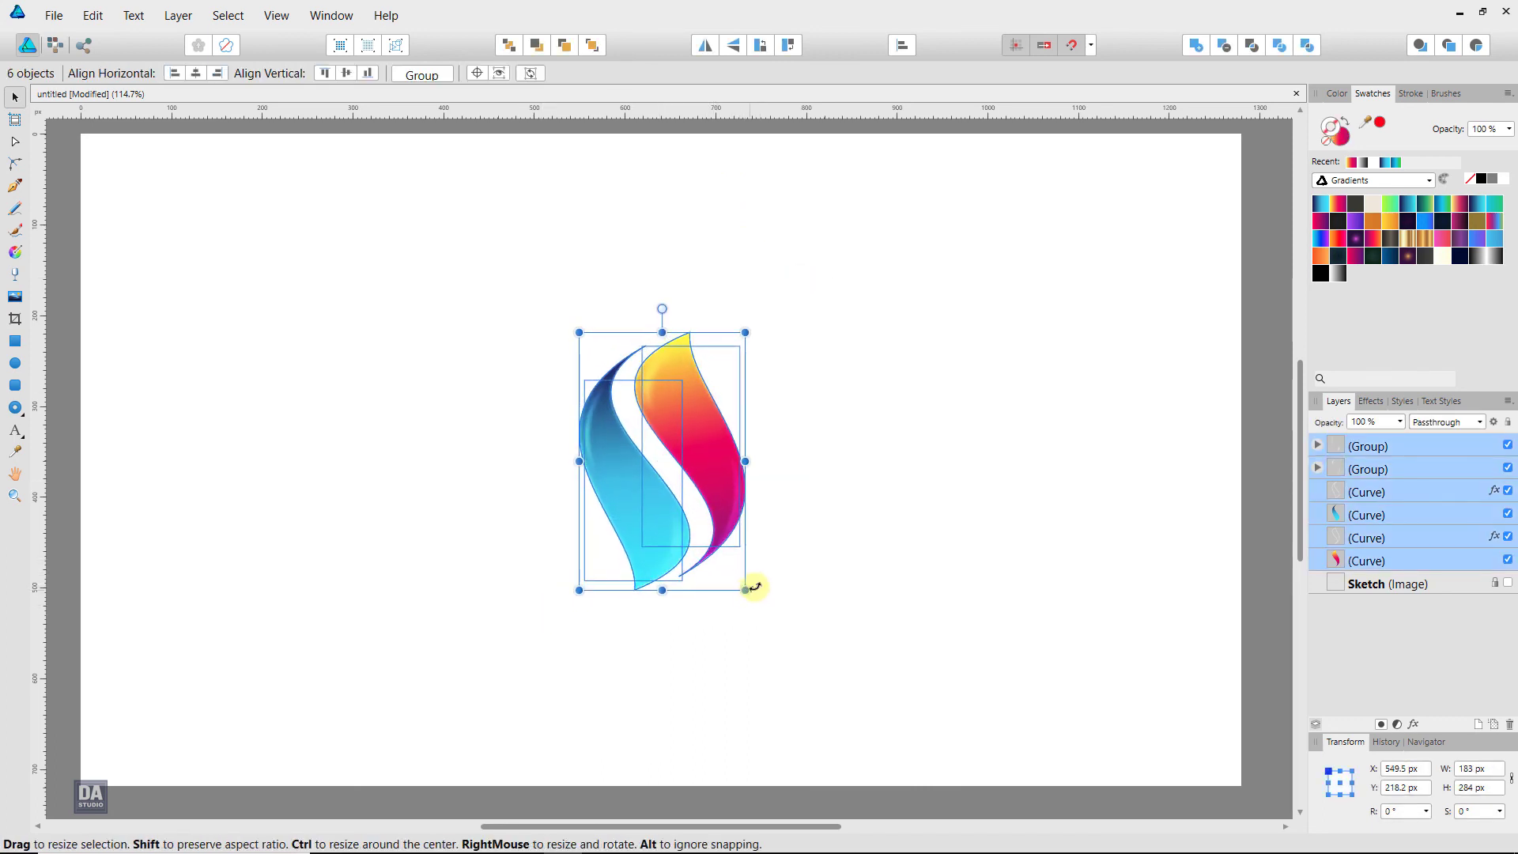
click(815, 561)
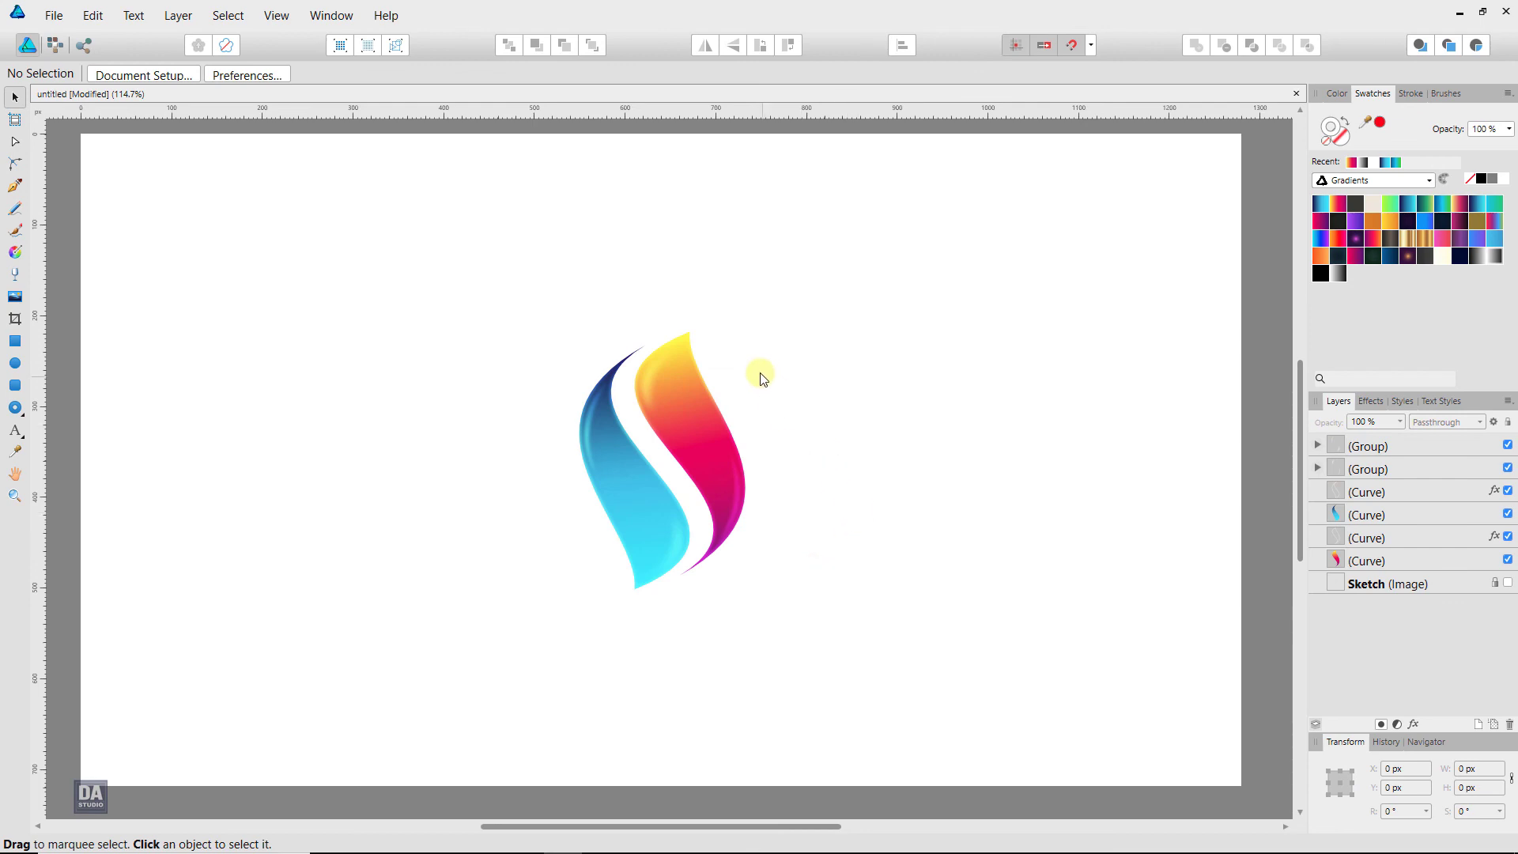